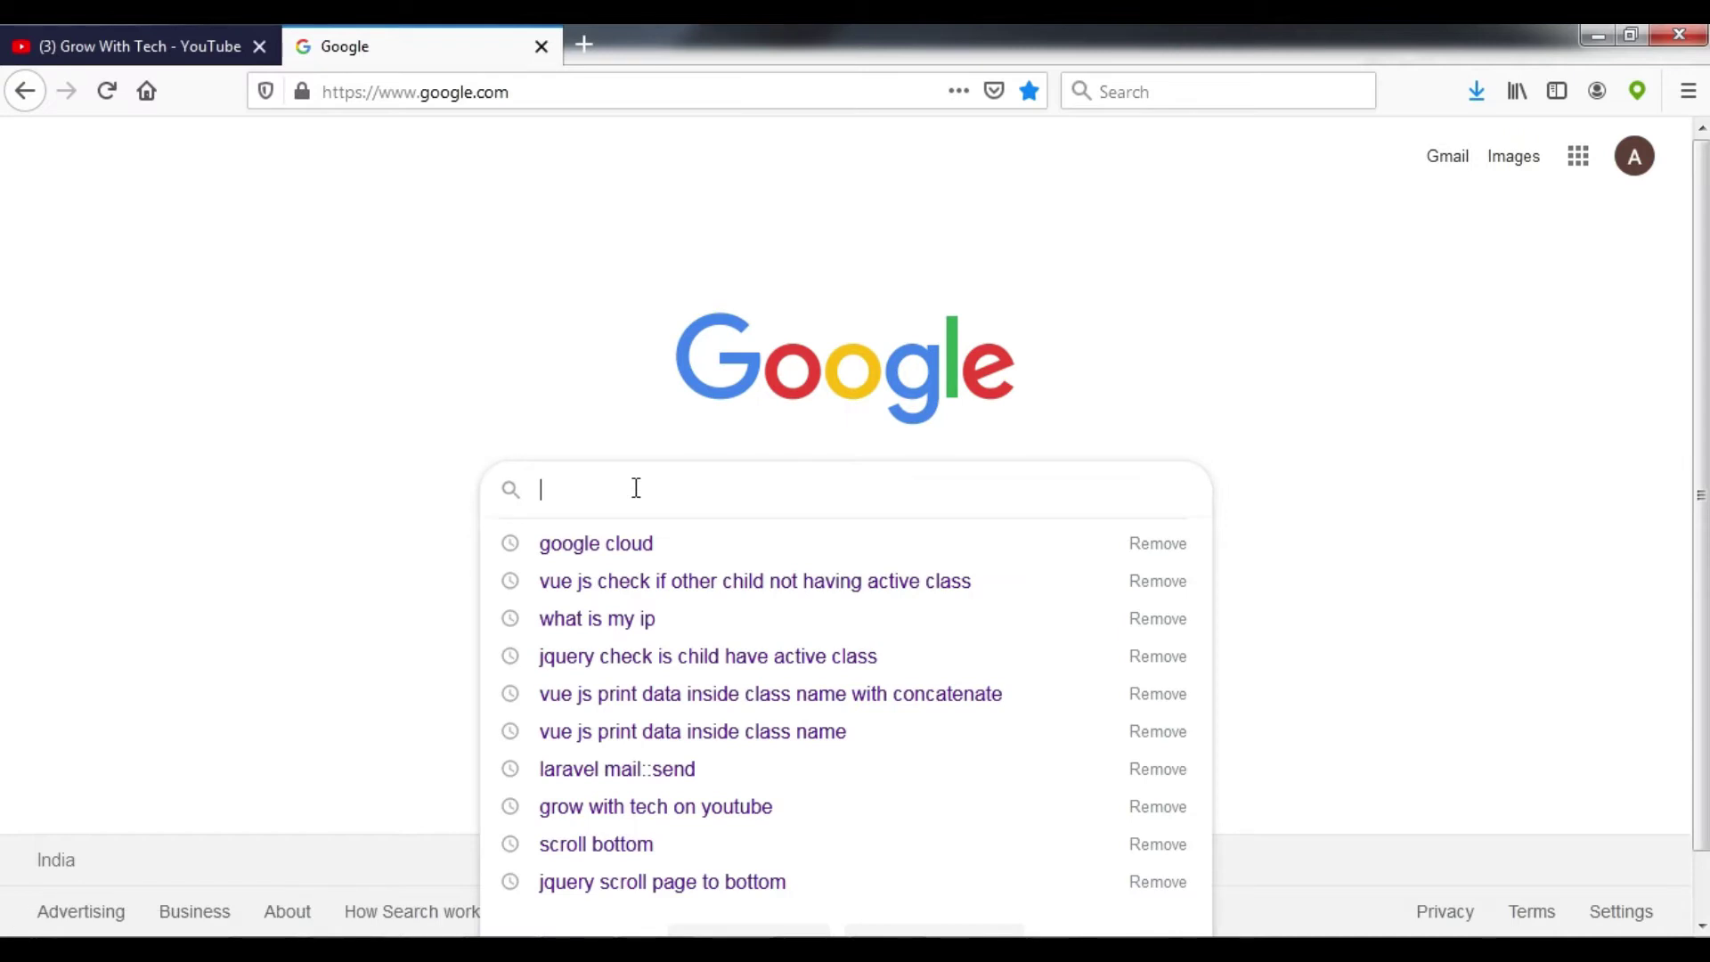
Step: Search Google for 'google cloud' and follow the Google Cloud ad to the console dashboard
key(Down)
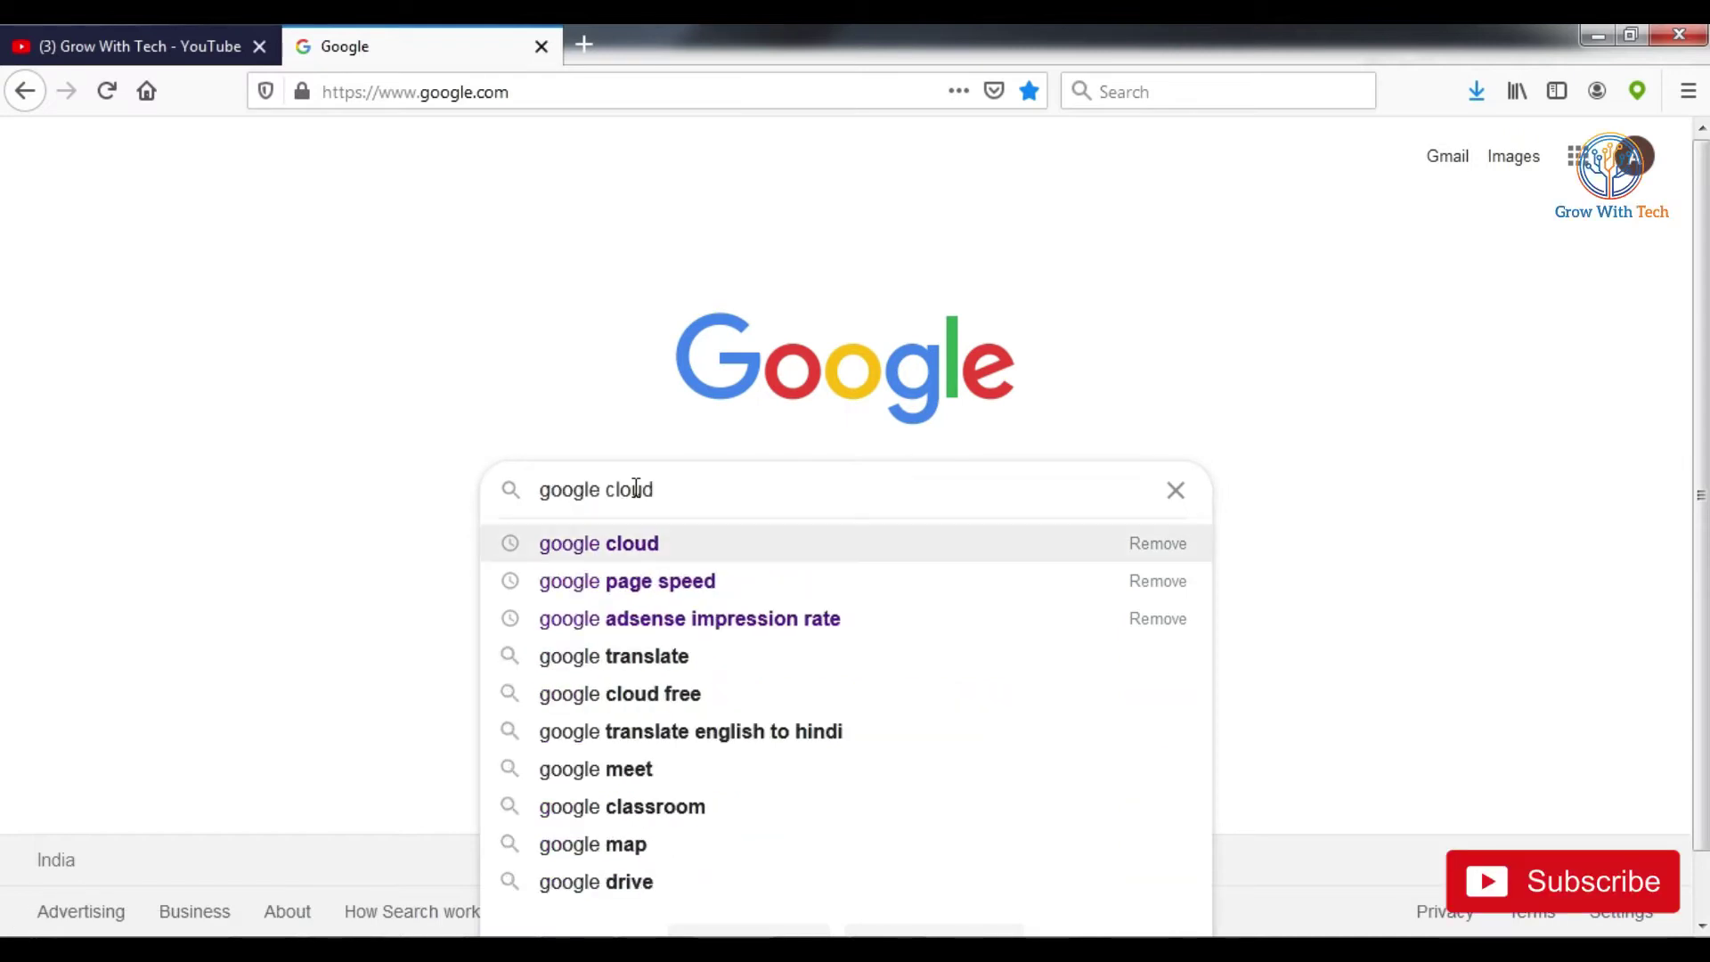
key(Return)
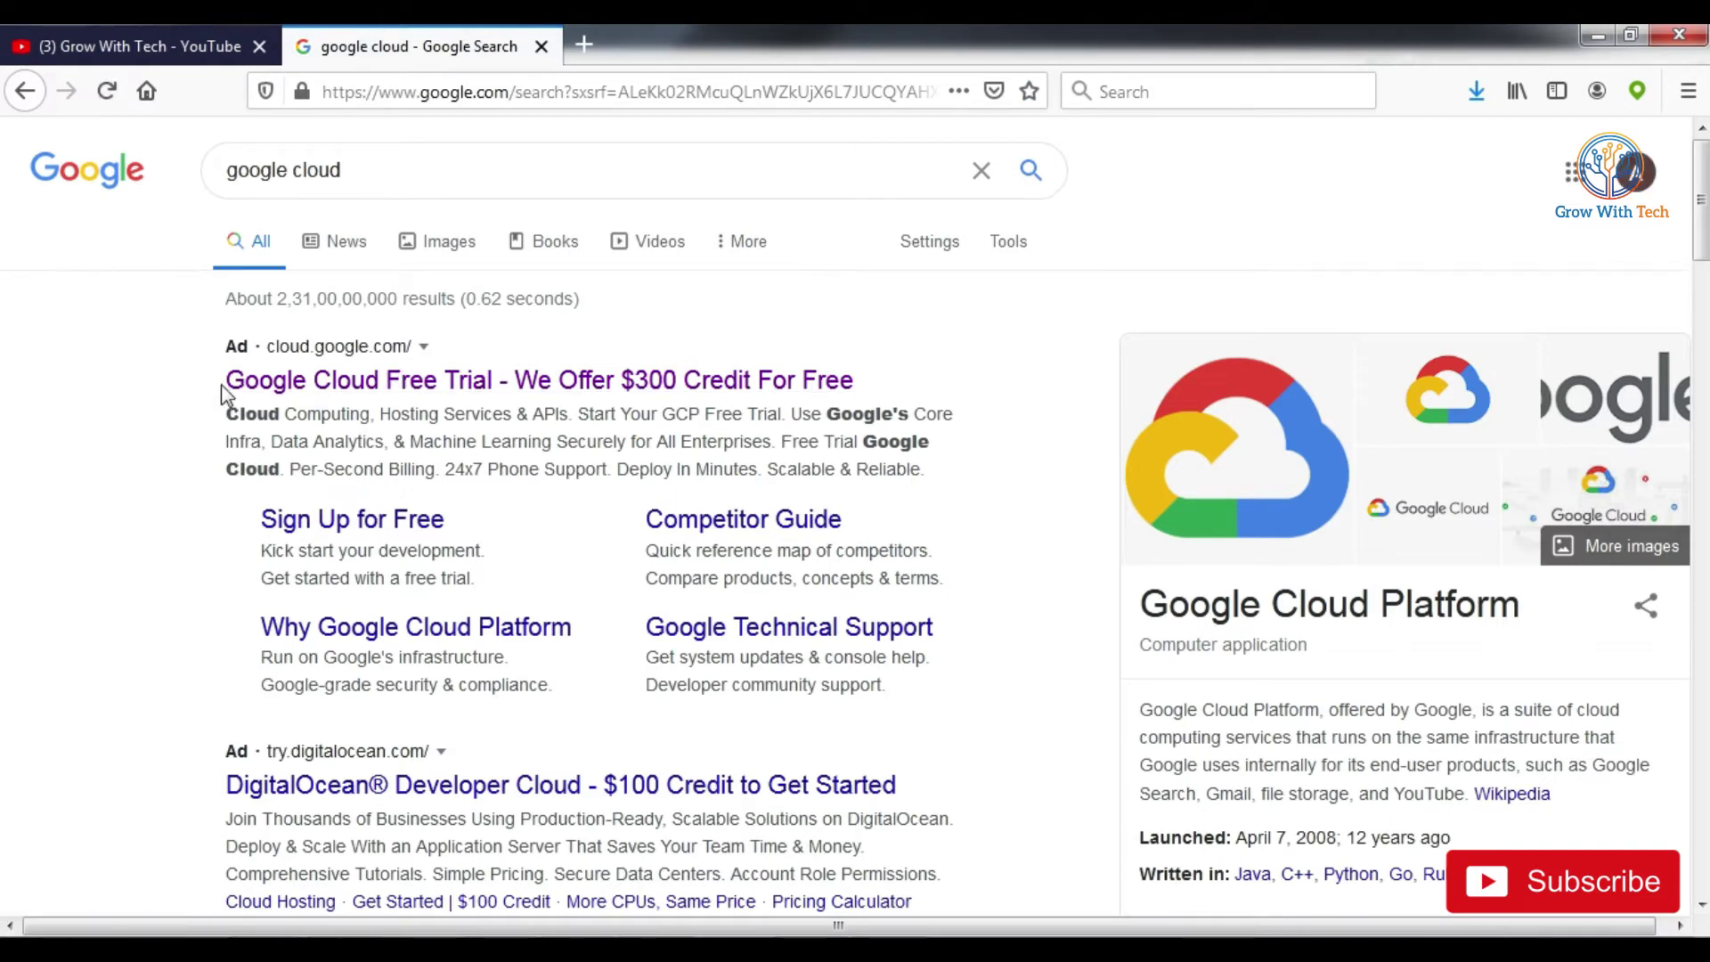
click(510, 394)
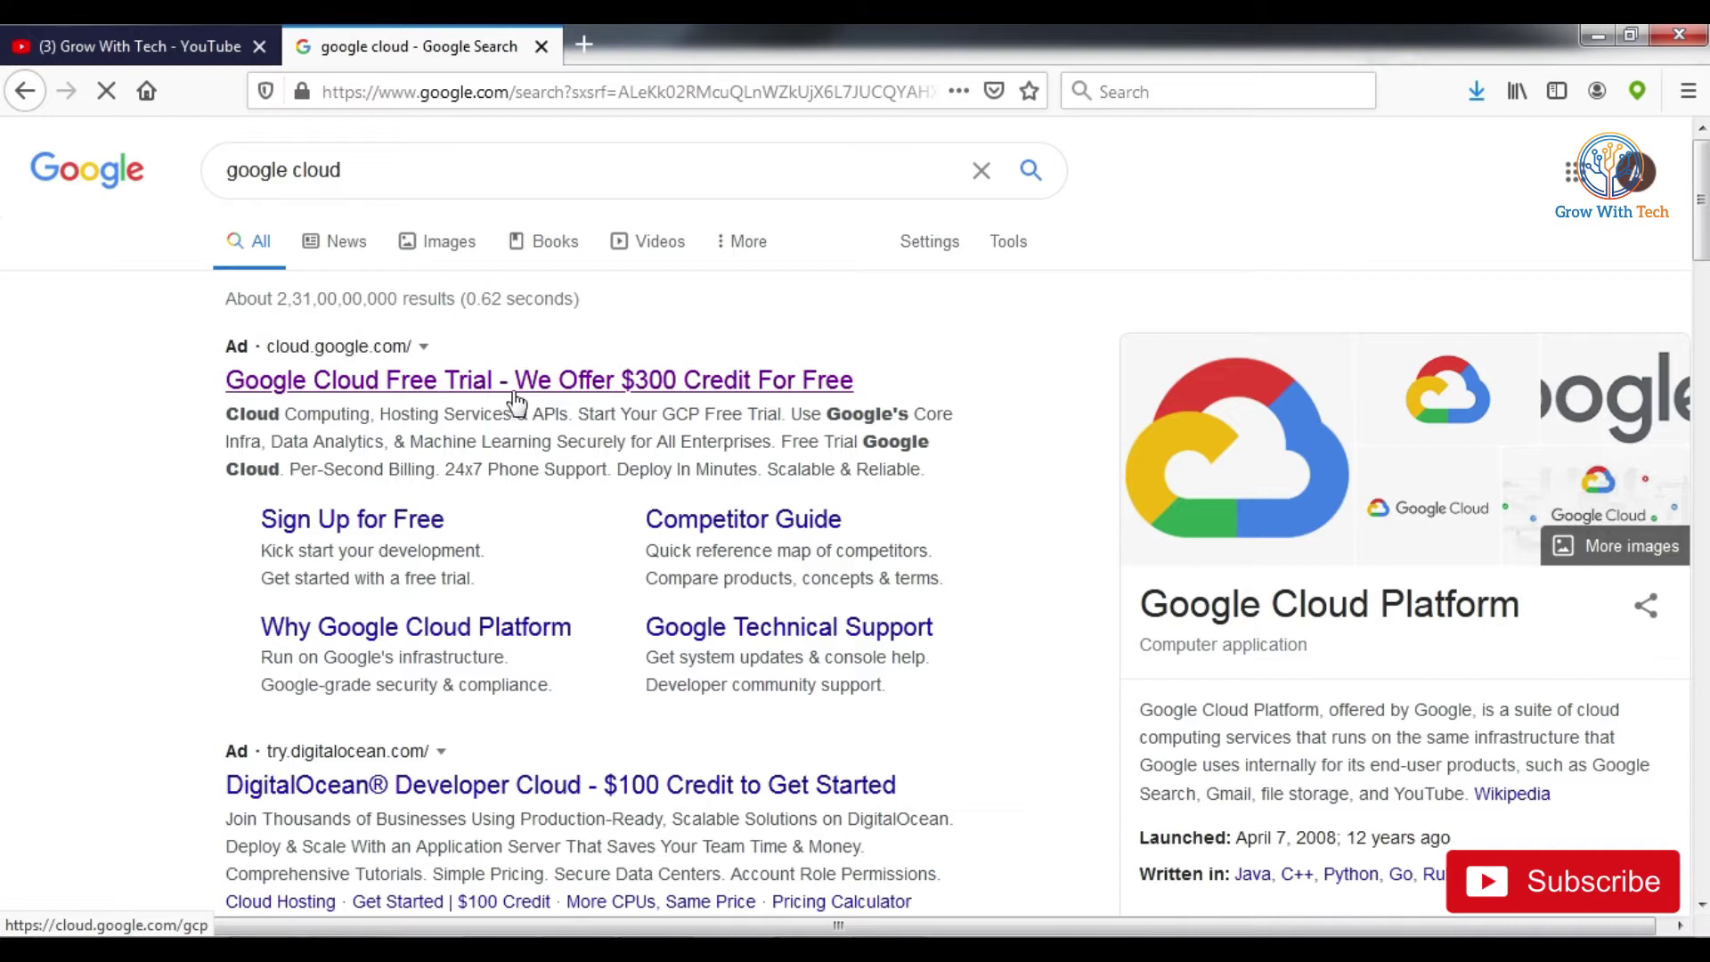
click(680, 386)
click(770, 575)
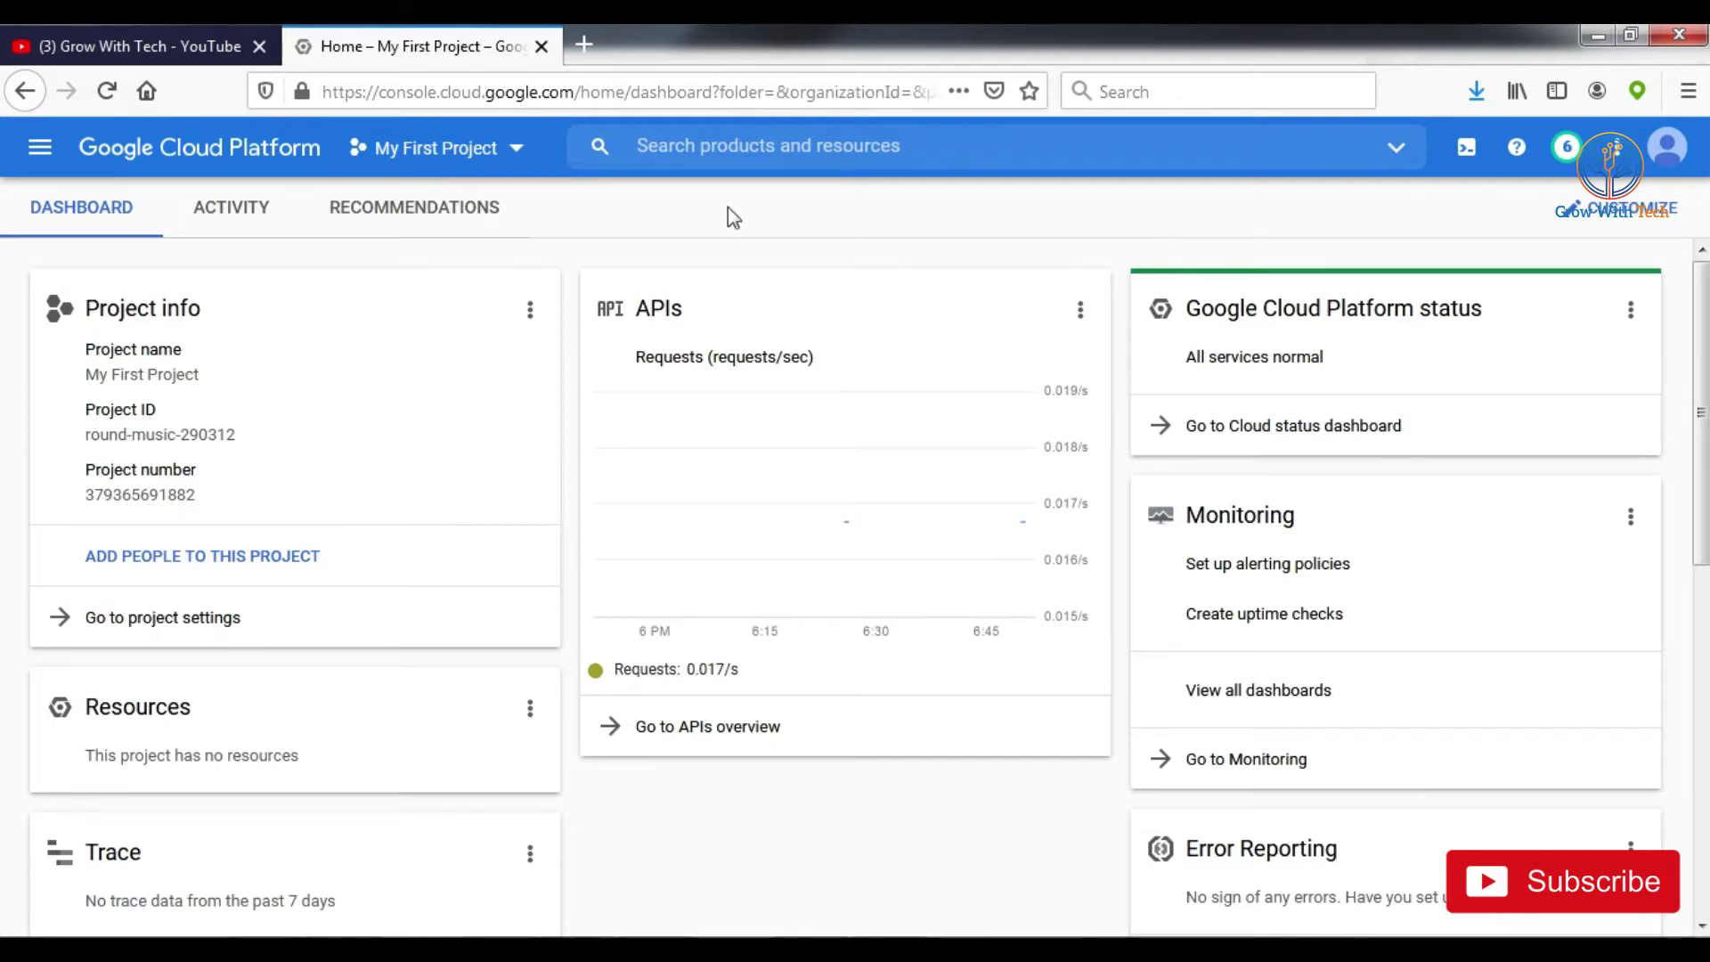
Step: Keep My First Project as the current project and go to the Marketplace
click(468, 153)
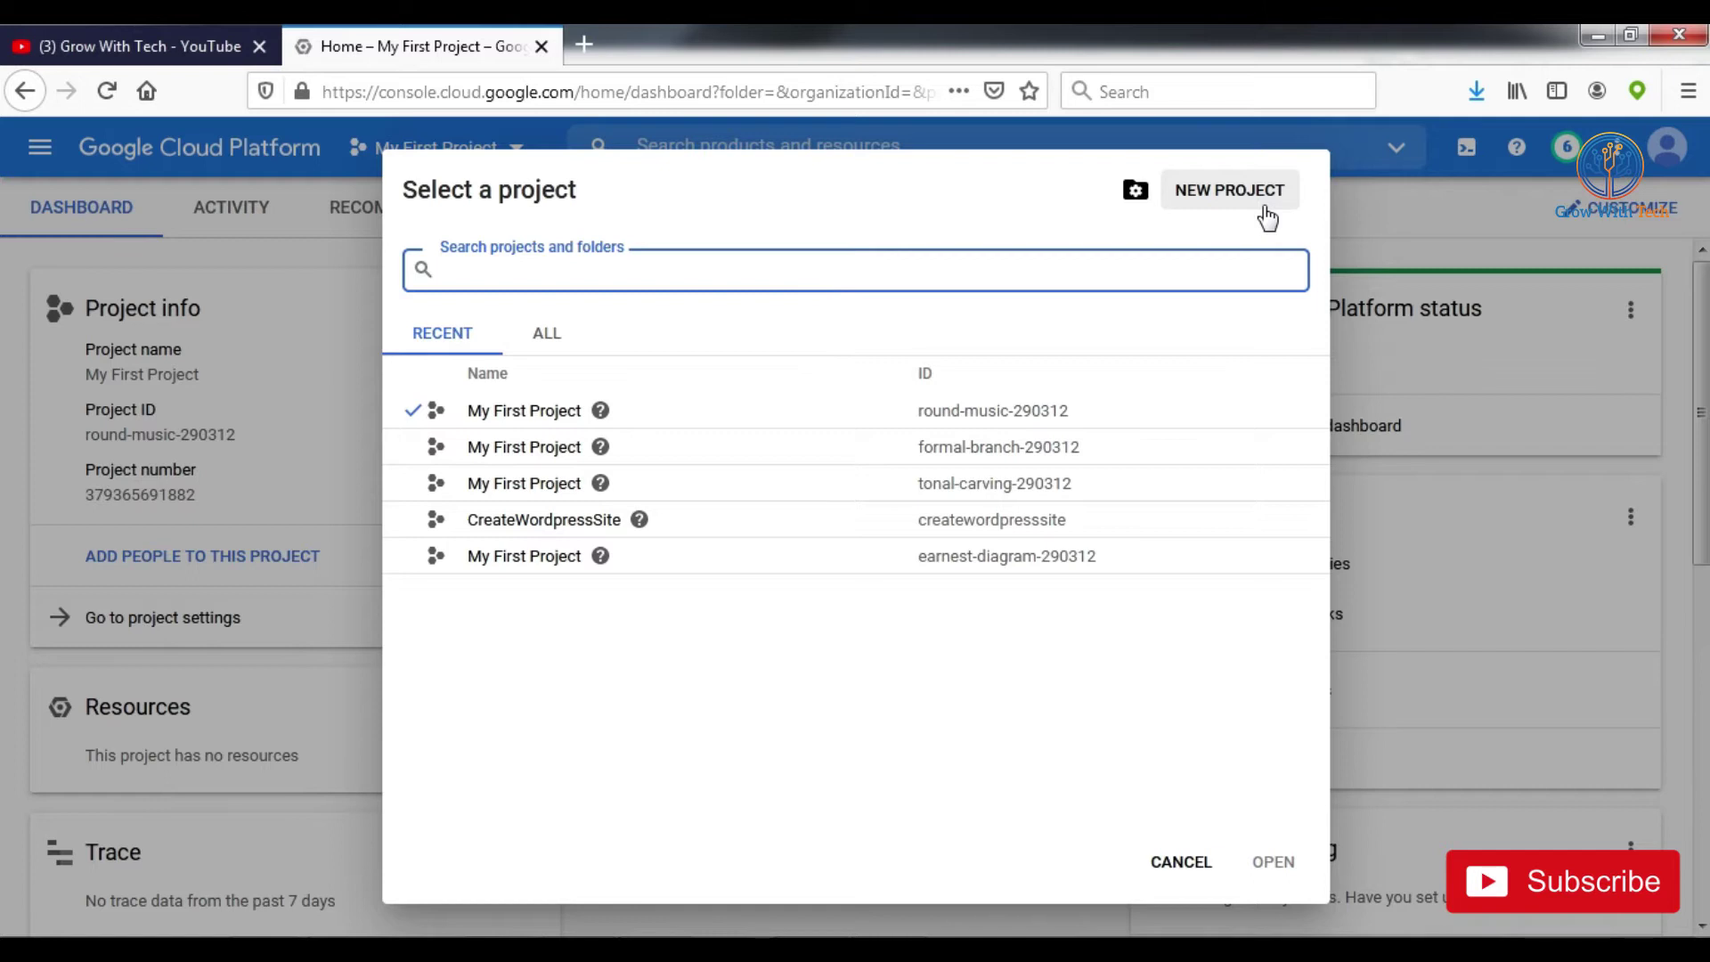
click(545, 412)
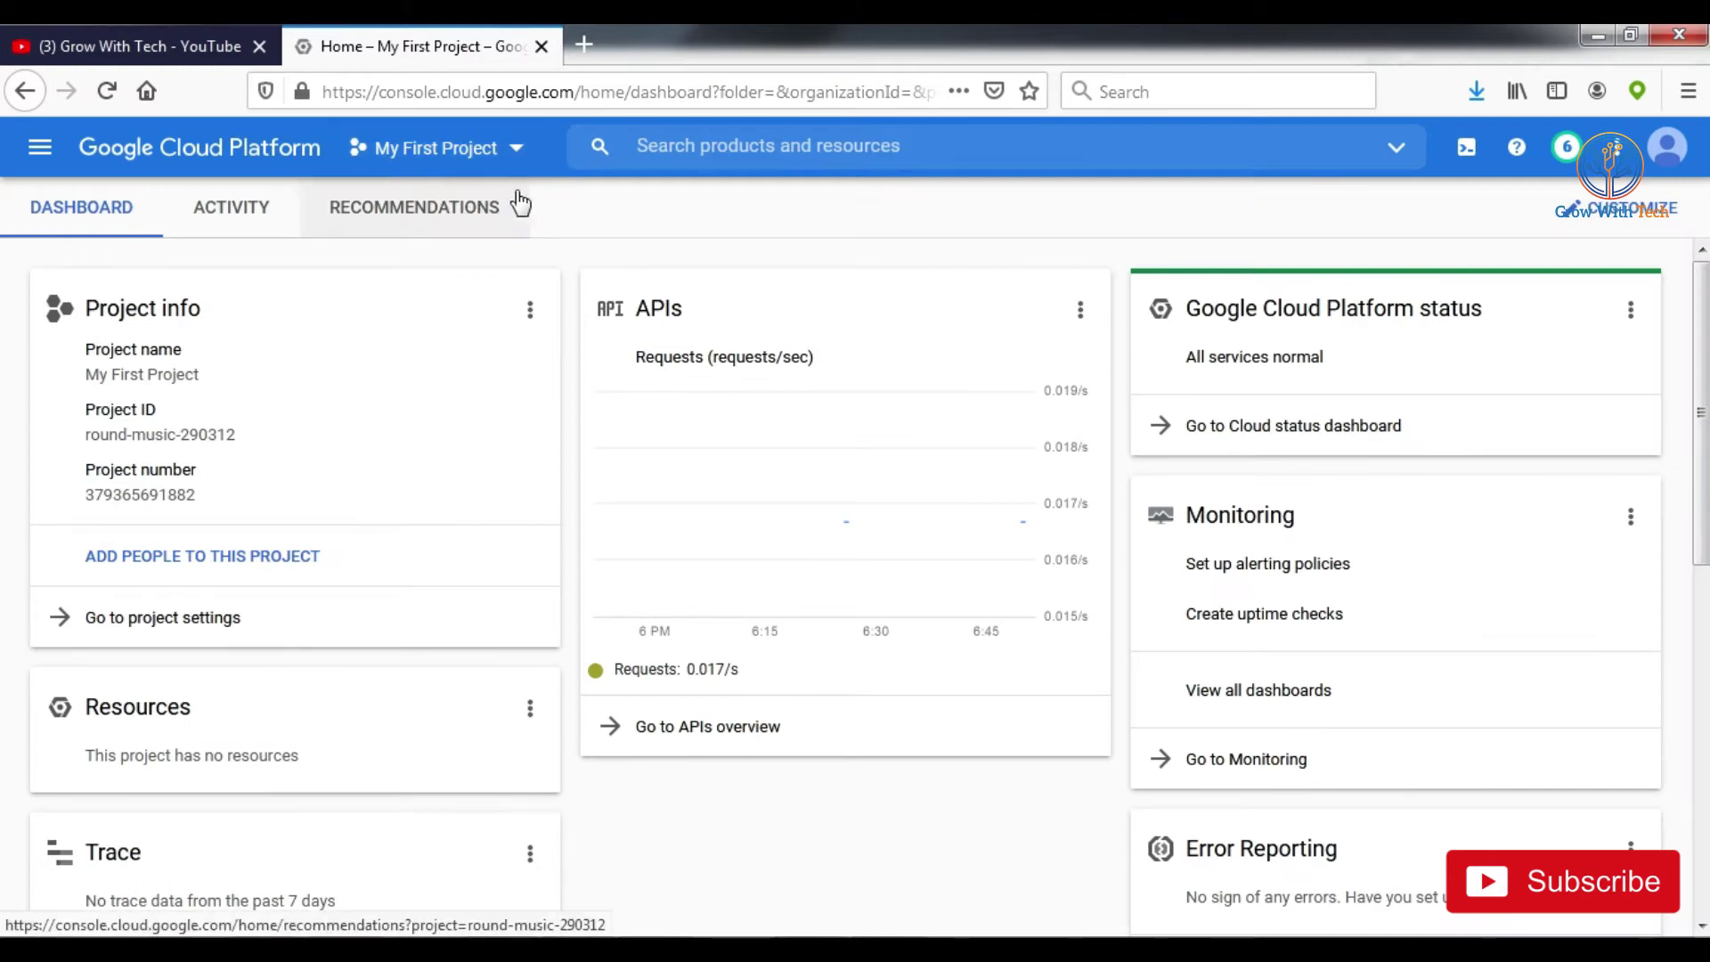
click(39, 147)
click(169, 290)
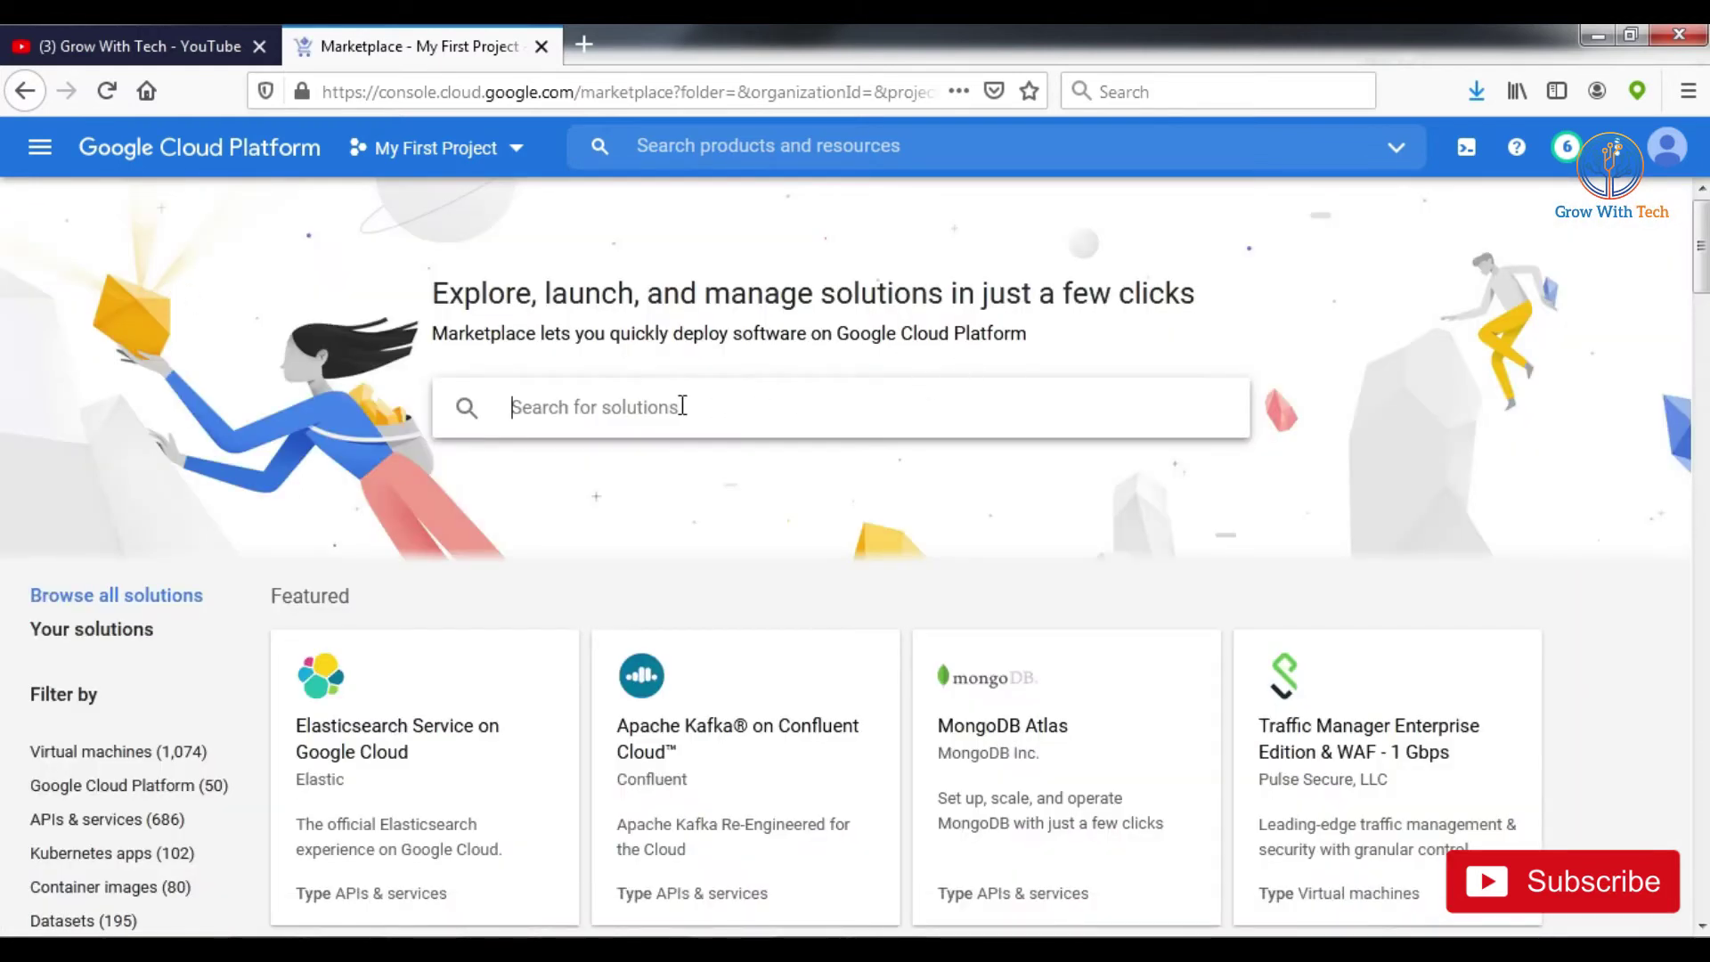
Step: Scroll to Virtual machines and open the WordPress (Google Click to Deploy) listing
scroll(641, 428, down, 6)
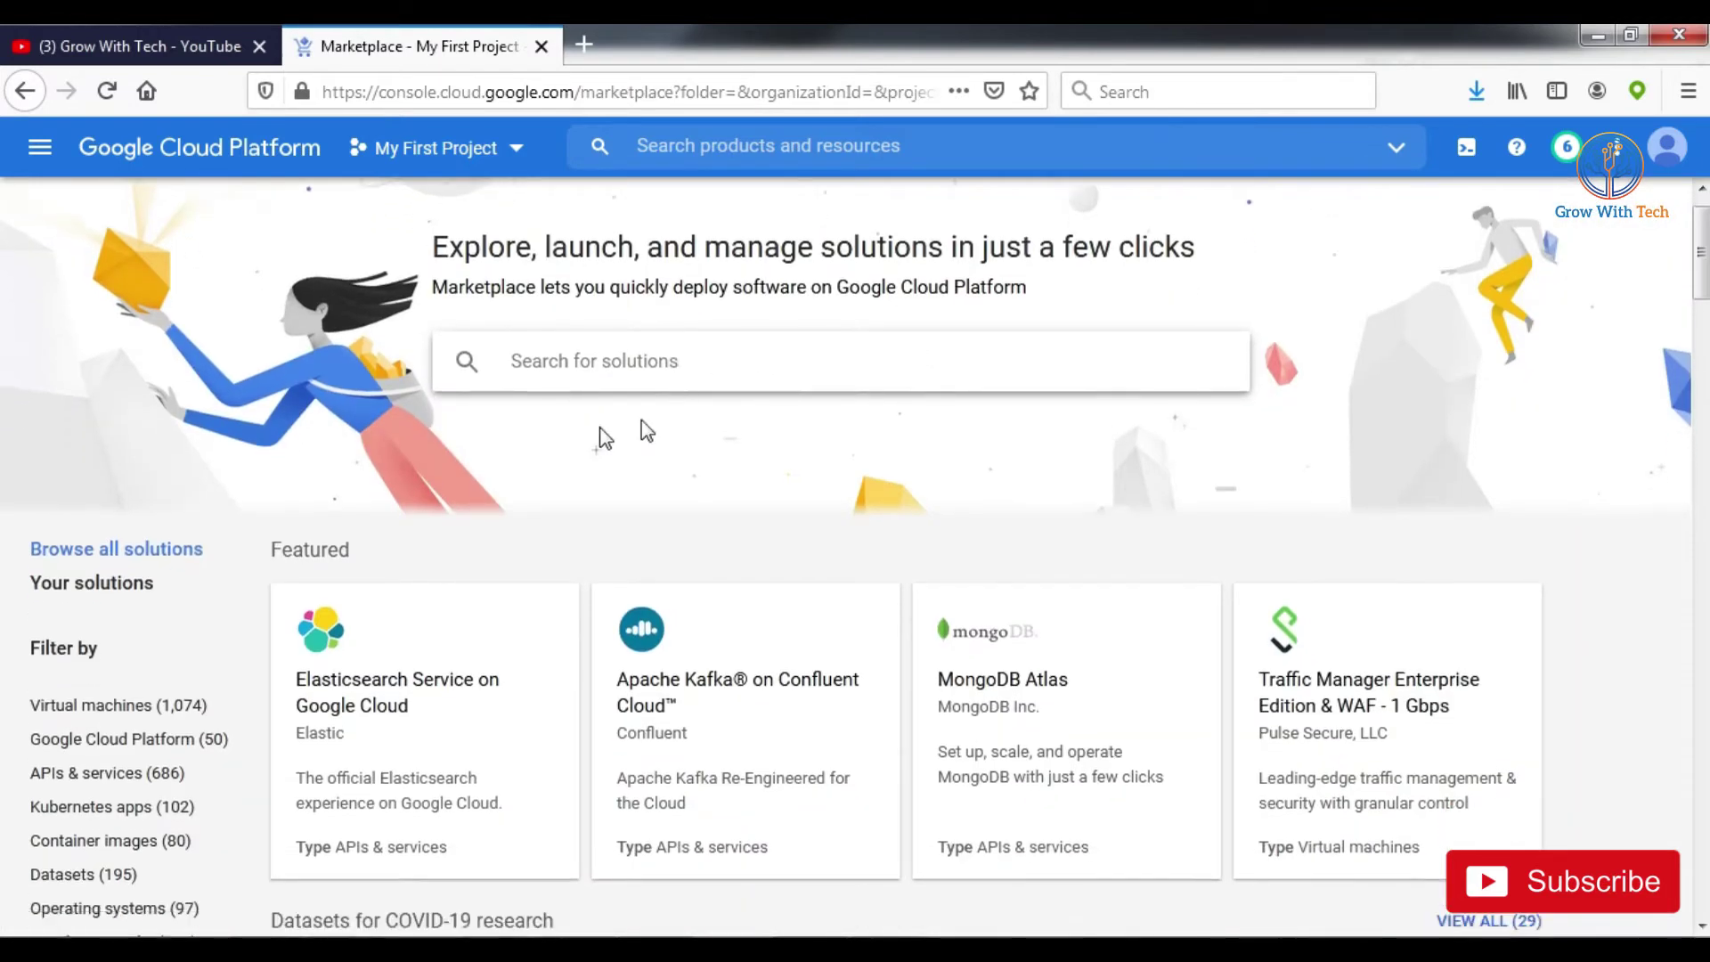
scroll(681, 589, down, 3)
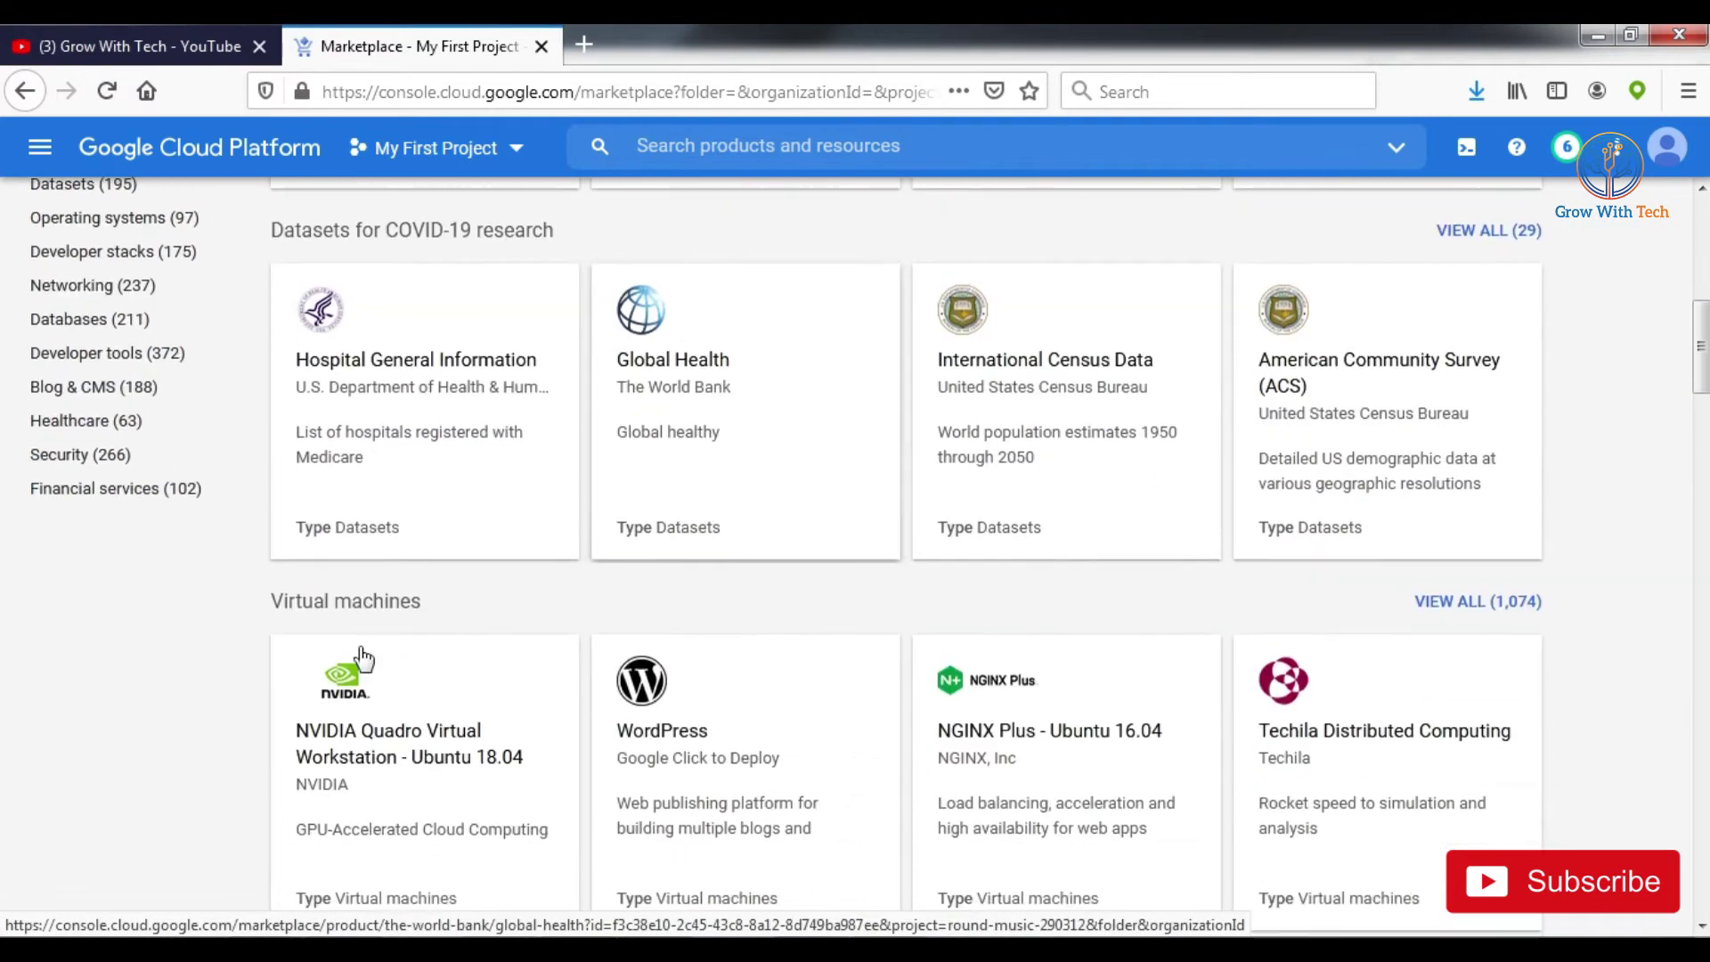
scroll(534, 649, down, 3)
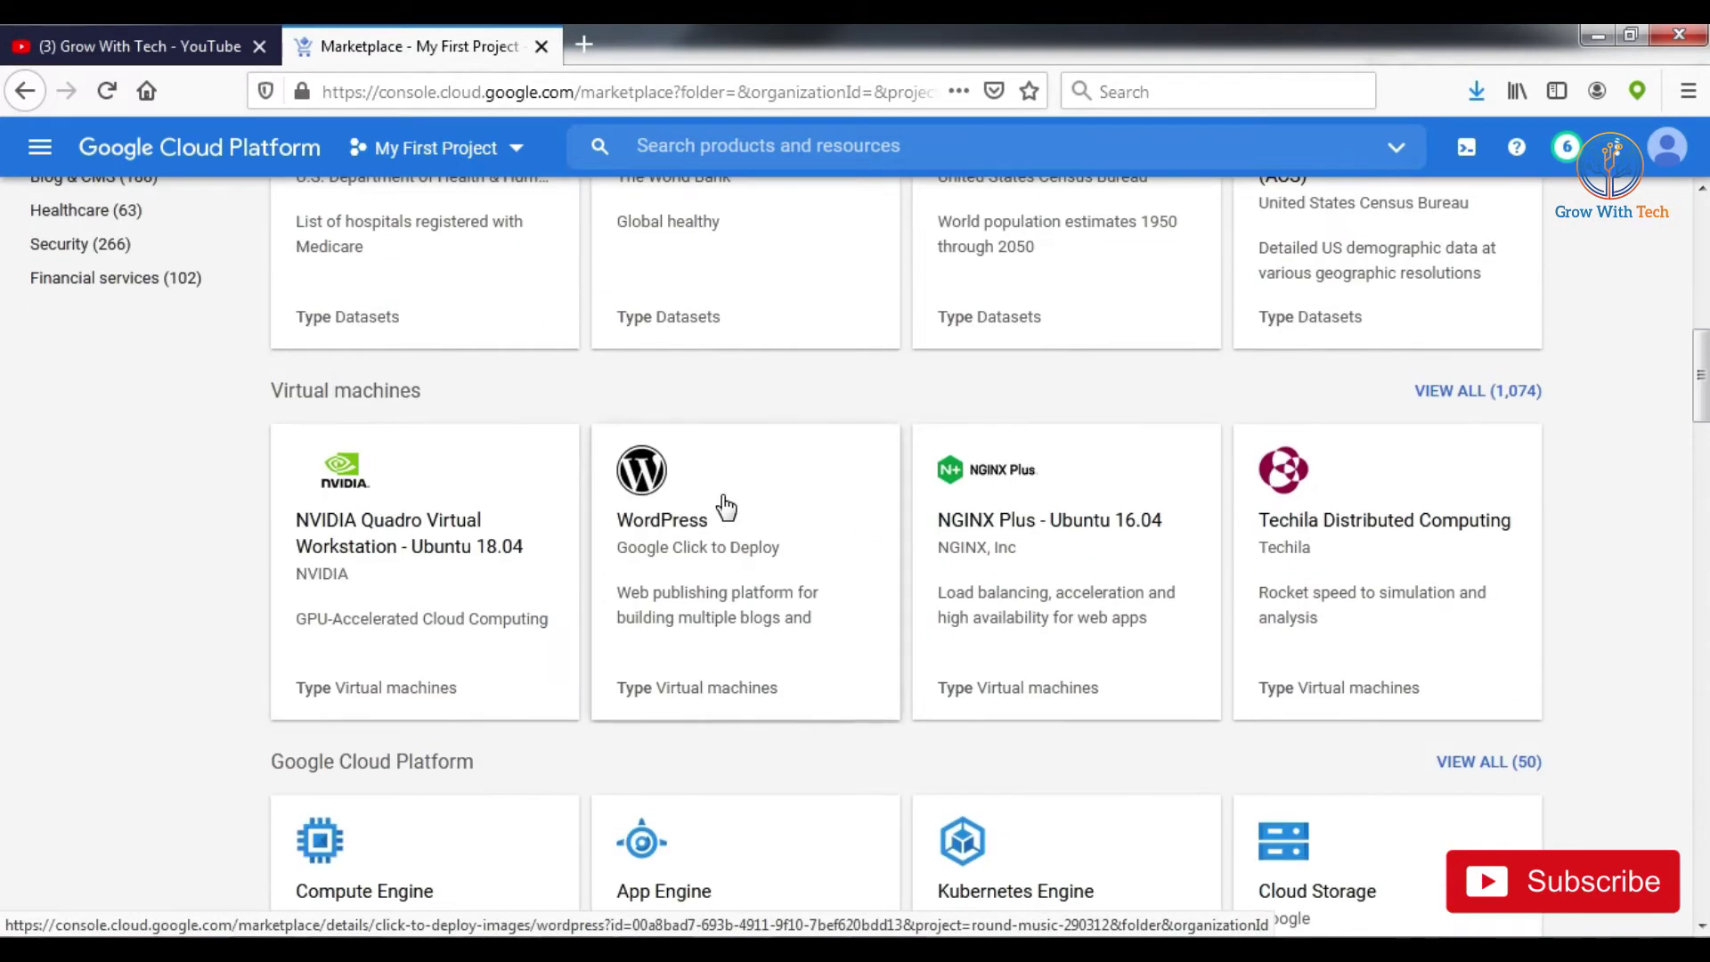
click(706, 520)
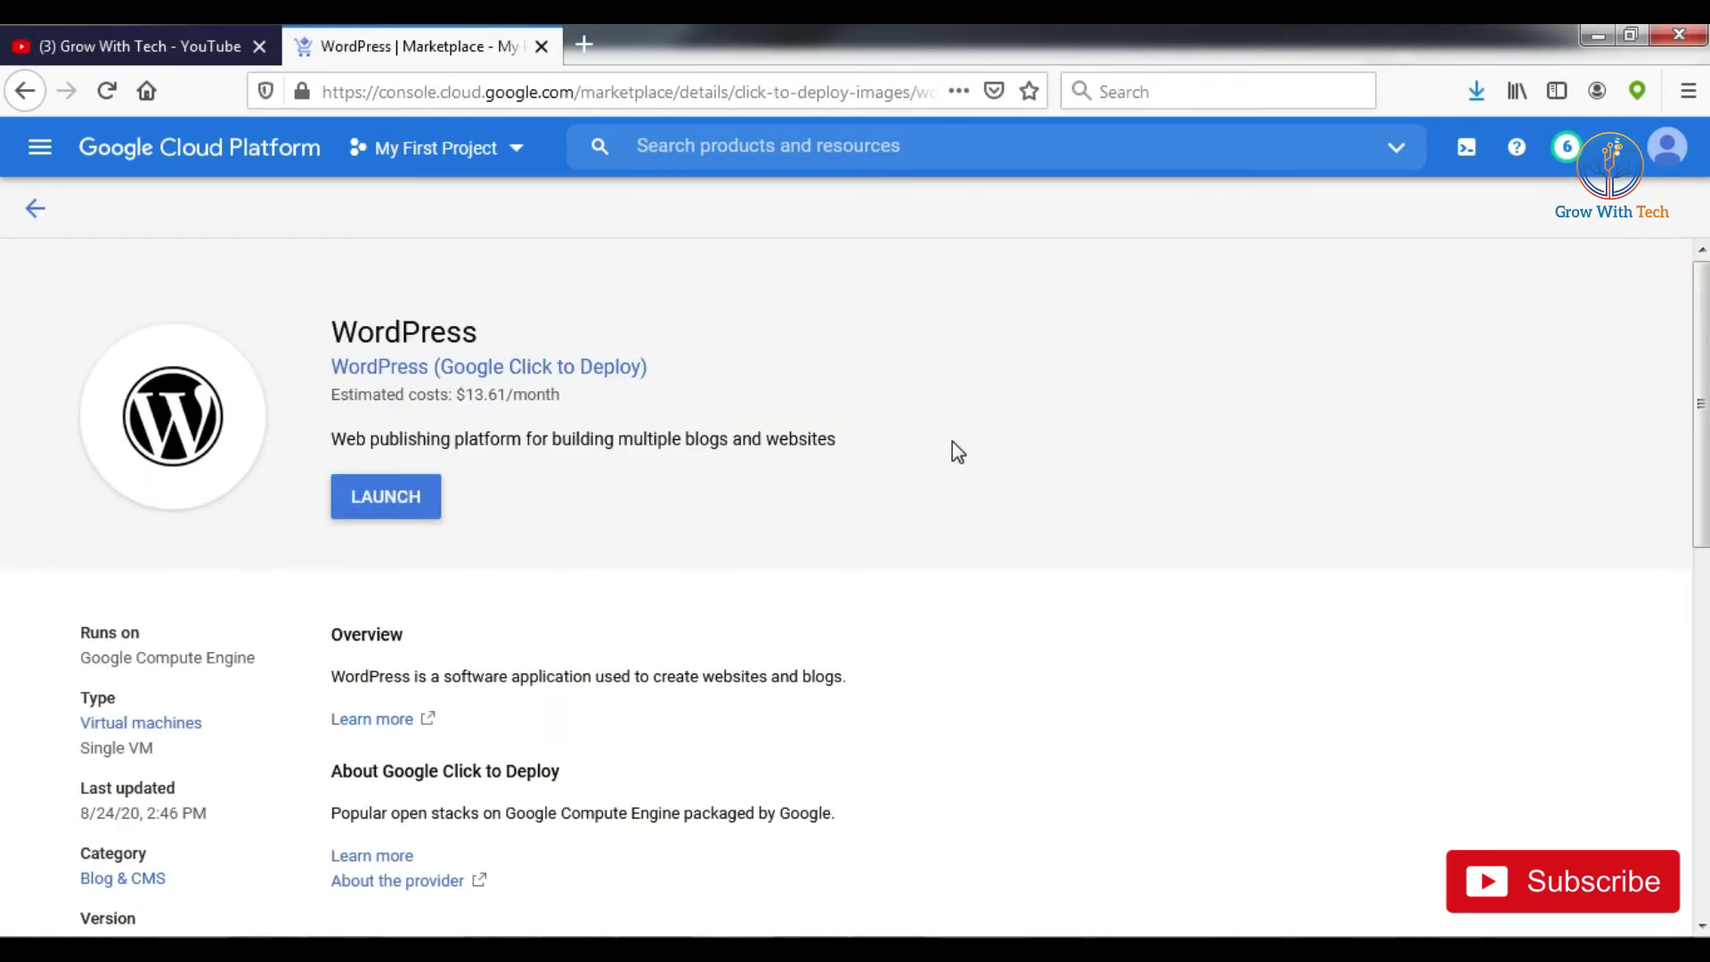
scroll(370, 641, down, 2)
scroll(371, 610, up, 2)
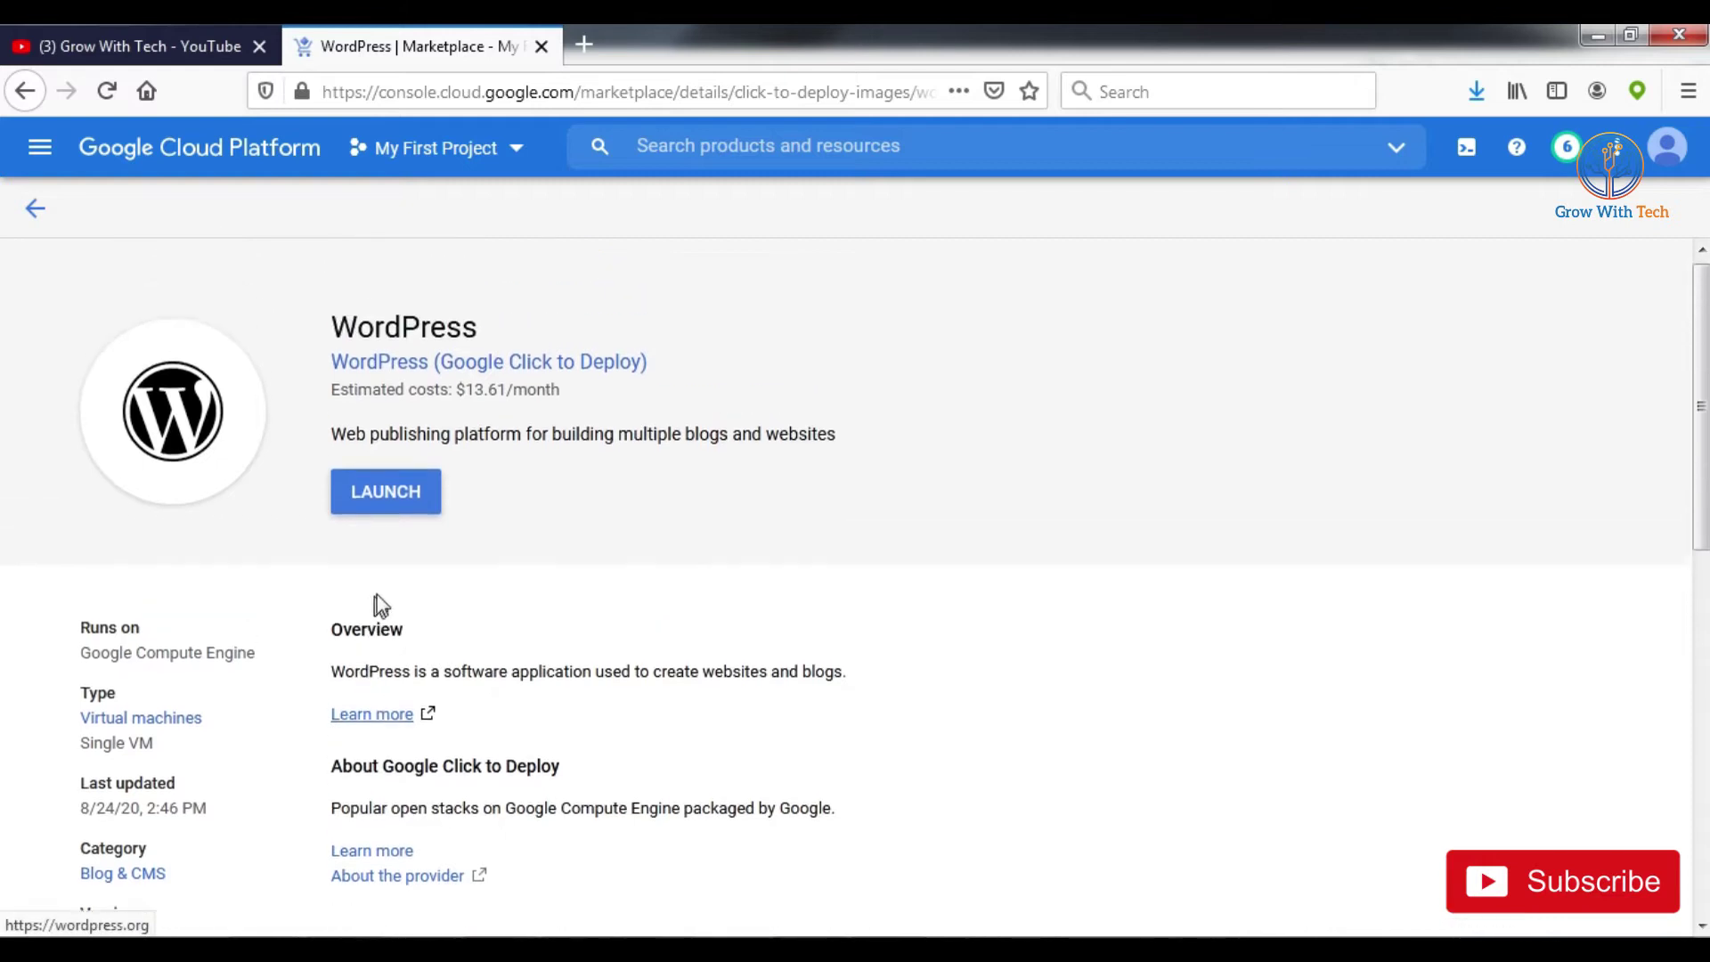
click(389, 723)
click(707, 35)
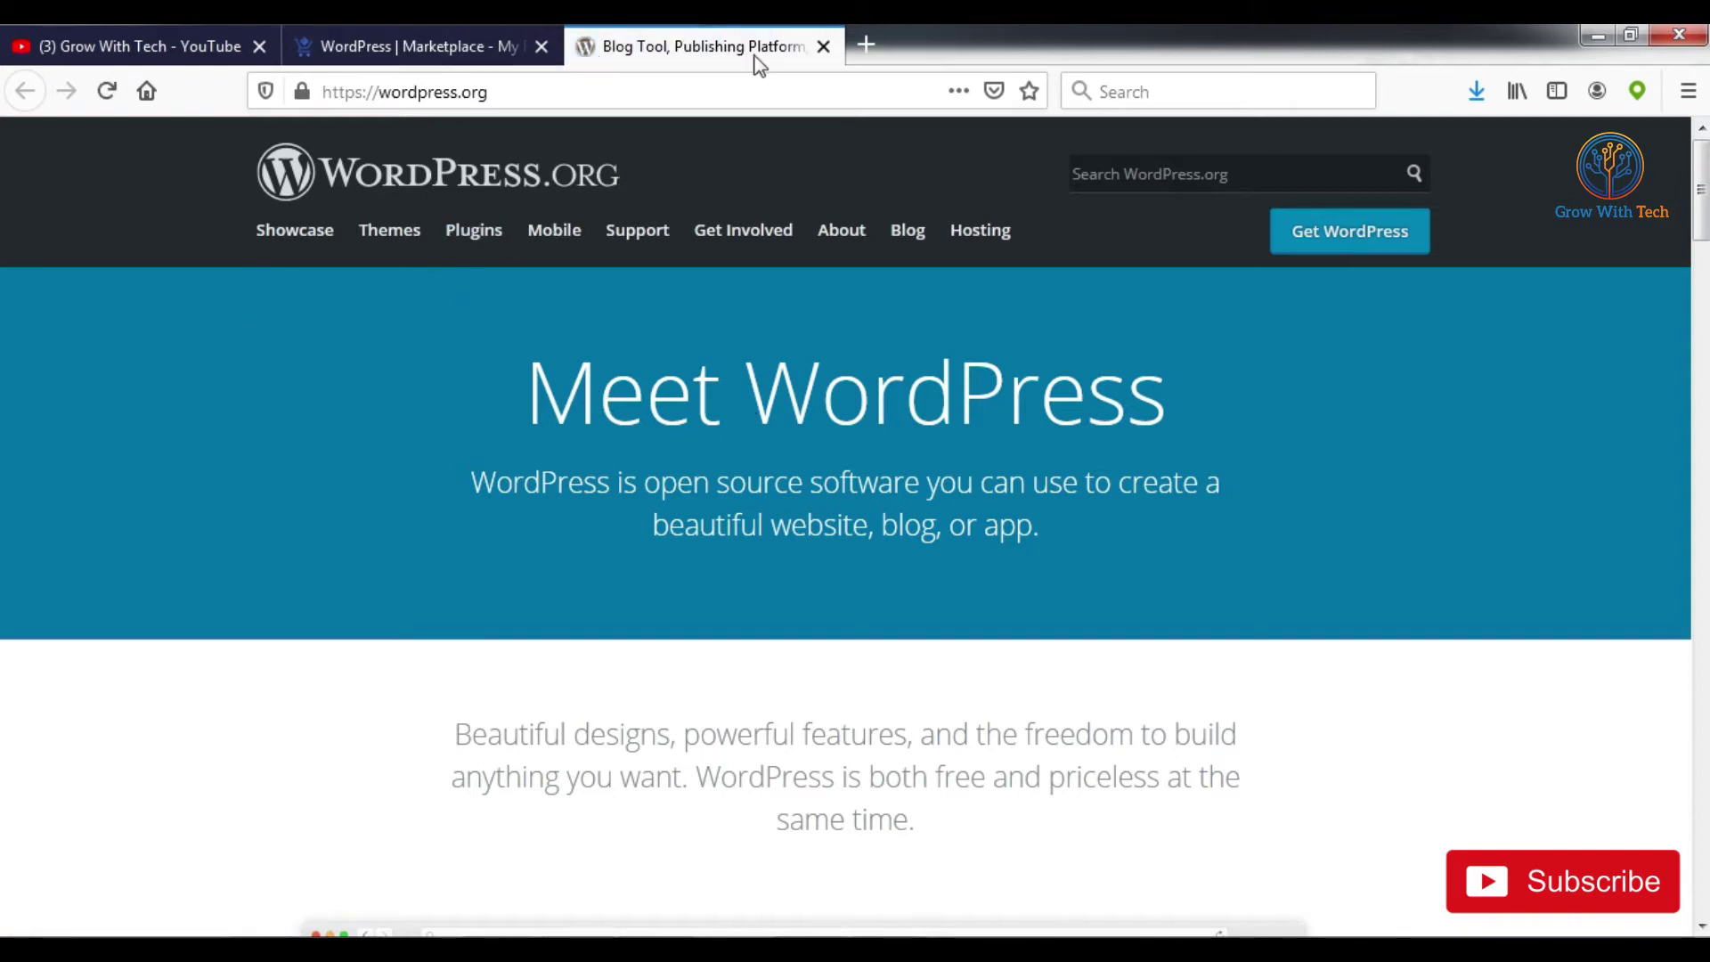
click(822, 48)
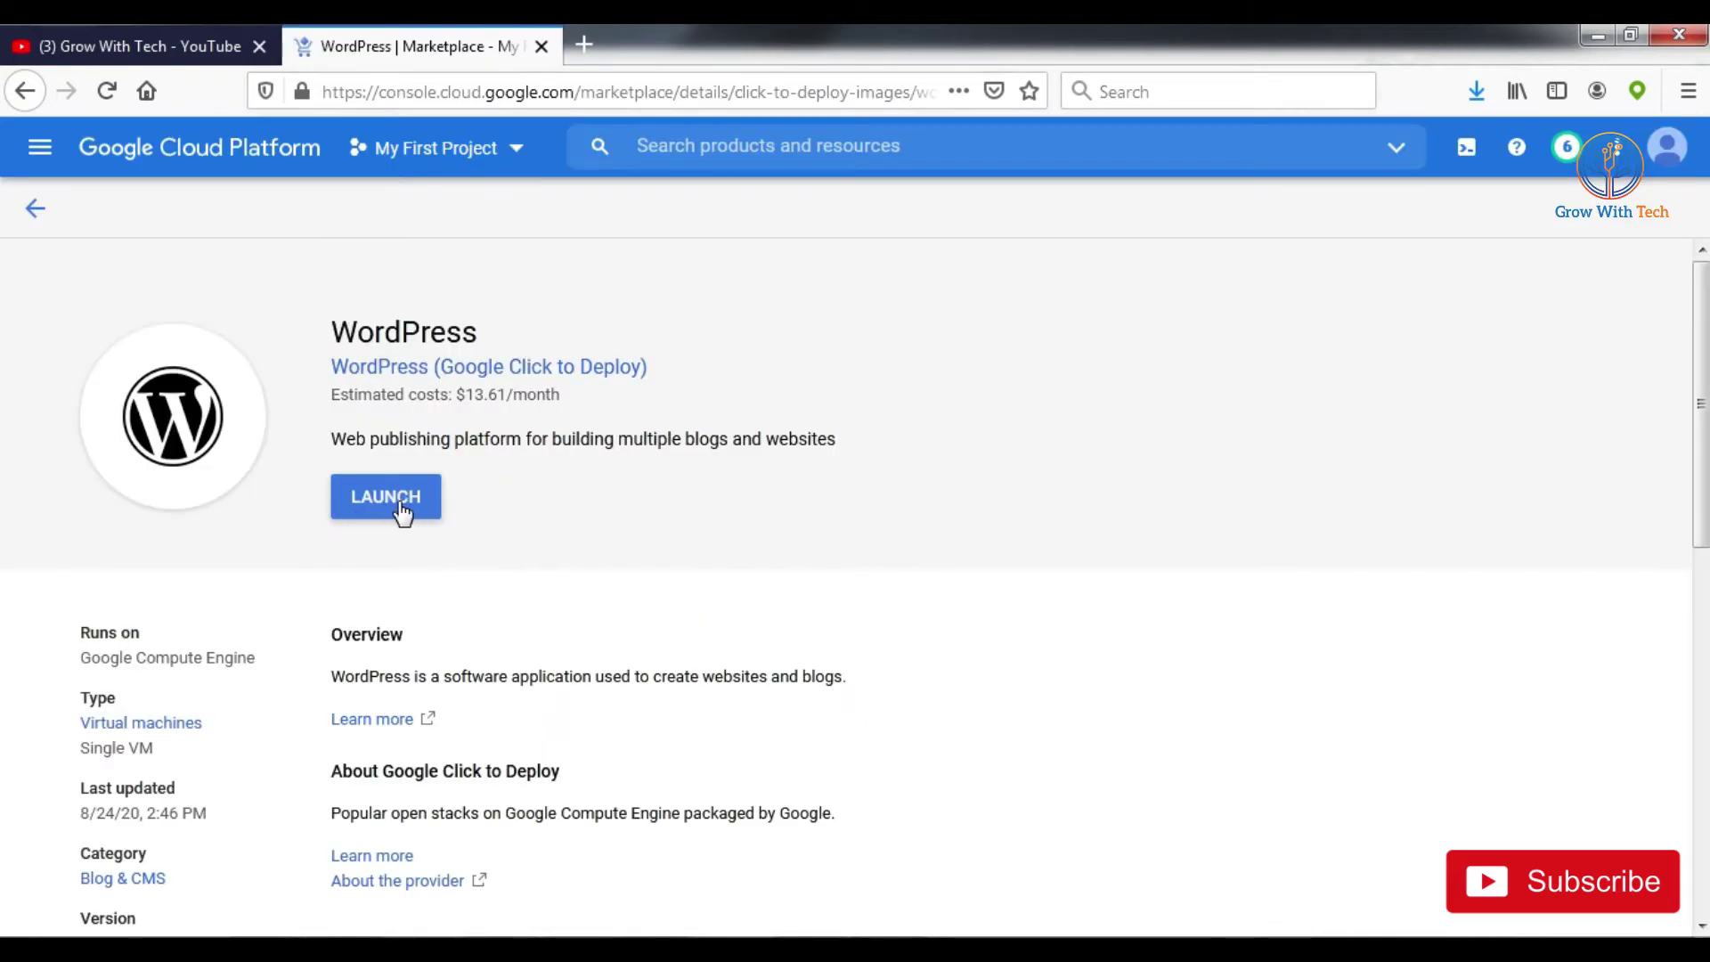
Step: Launch a new WordPress deployment and replace the name wordpress-1 with marketmantra
click(401, 512)
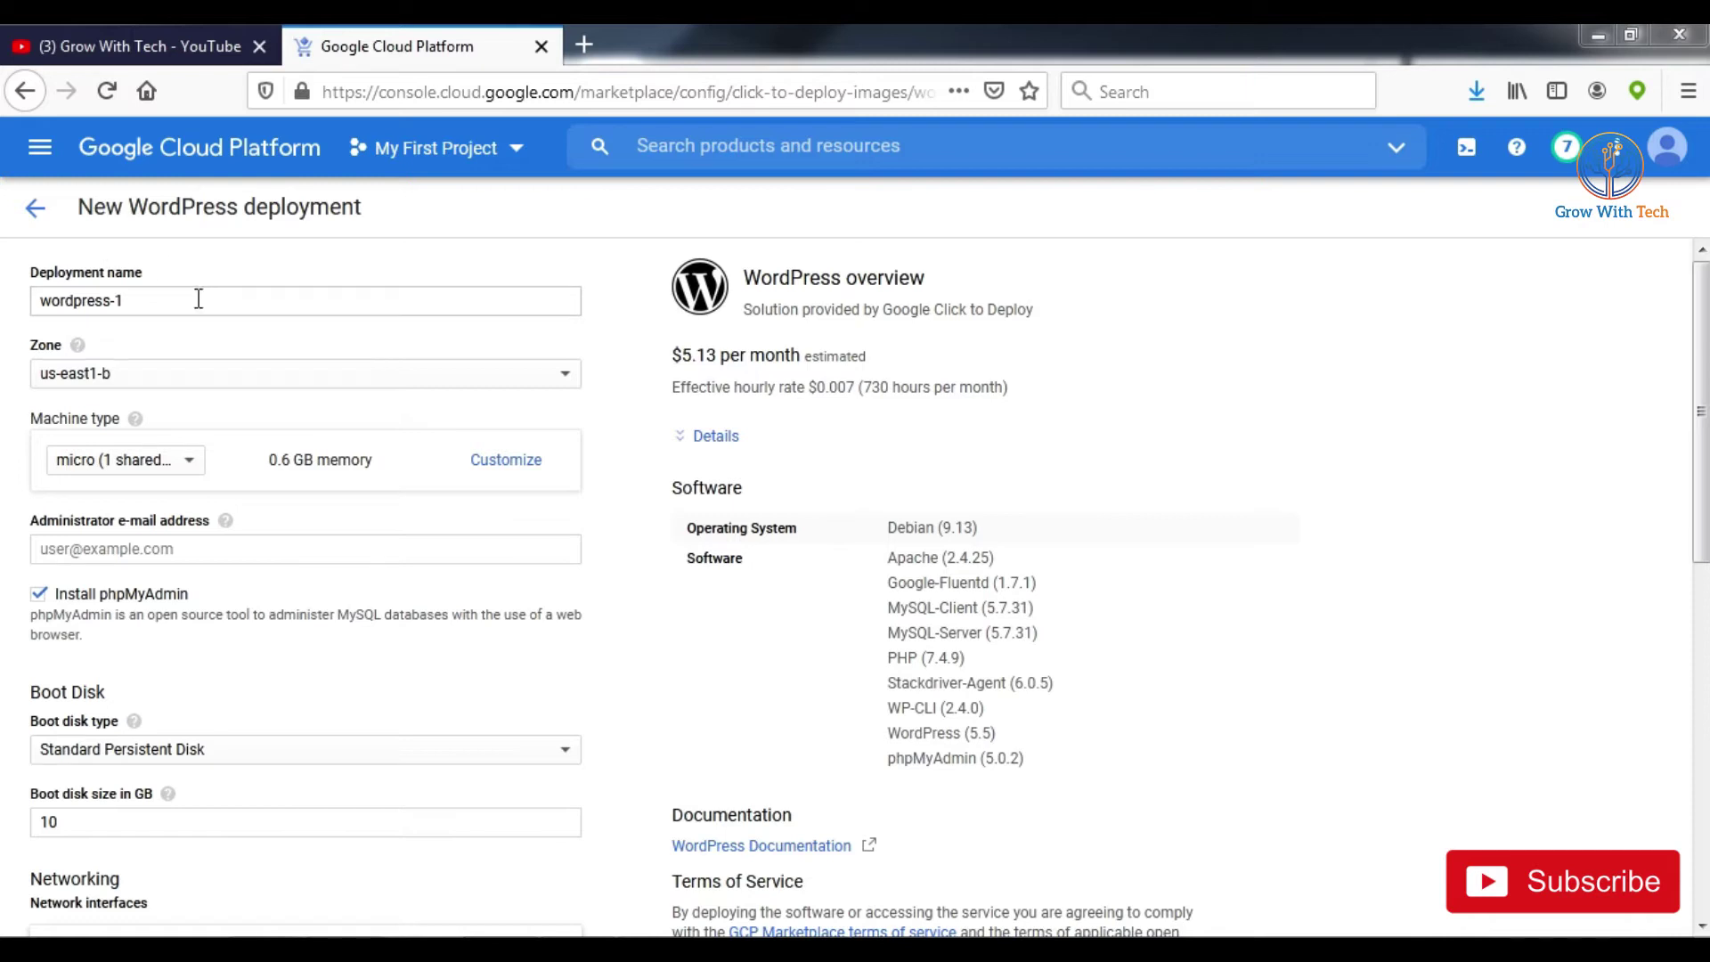
drag(133, 300, 21, 300)
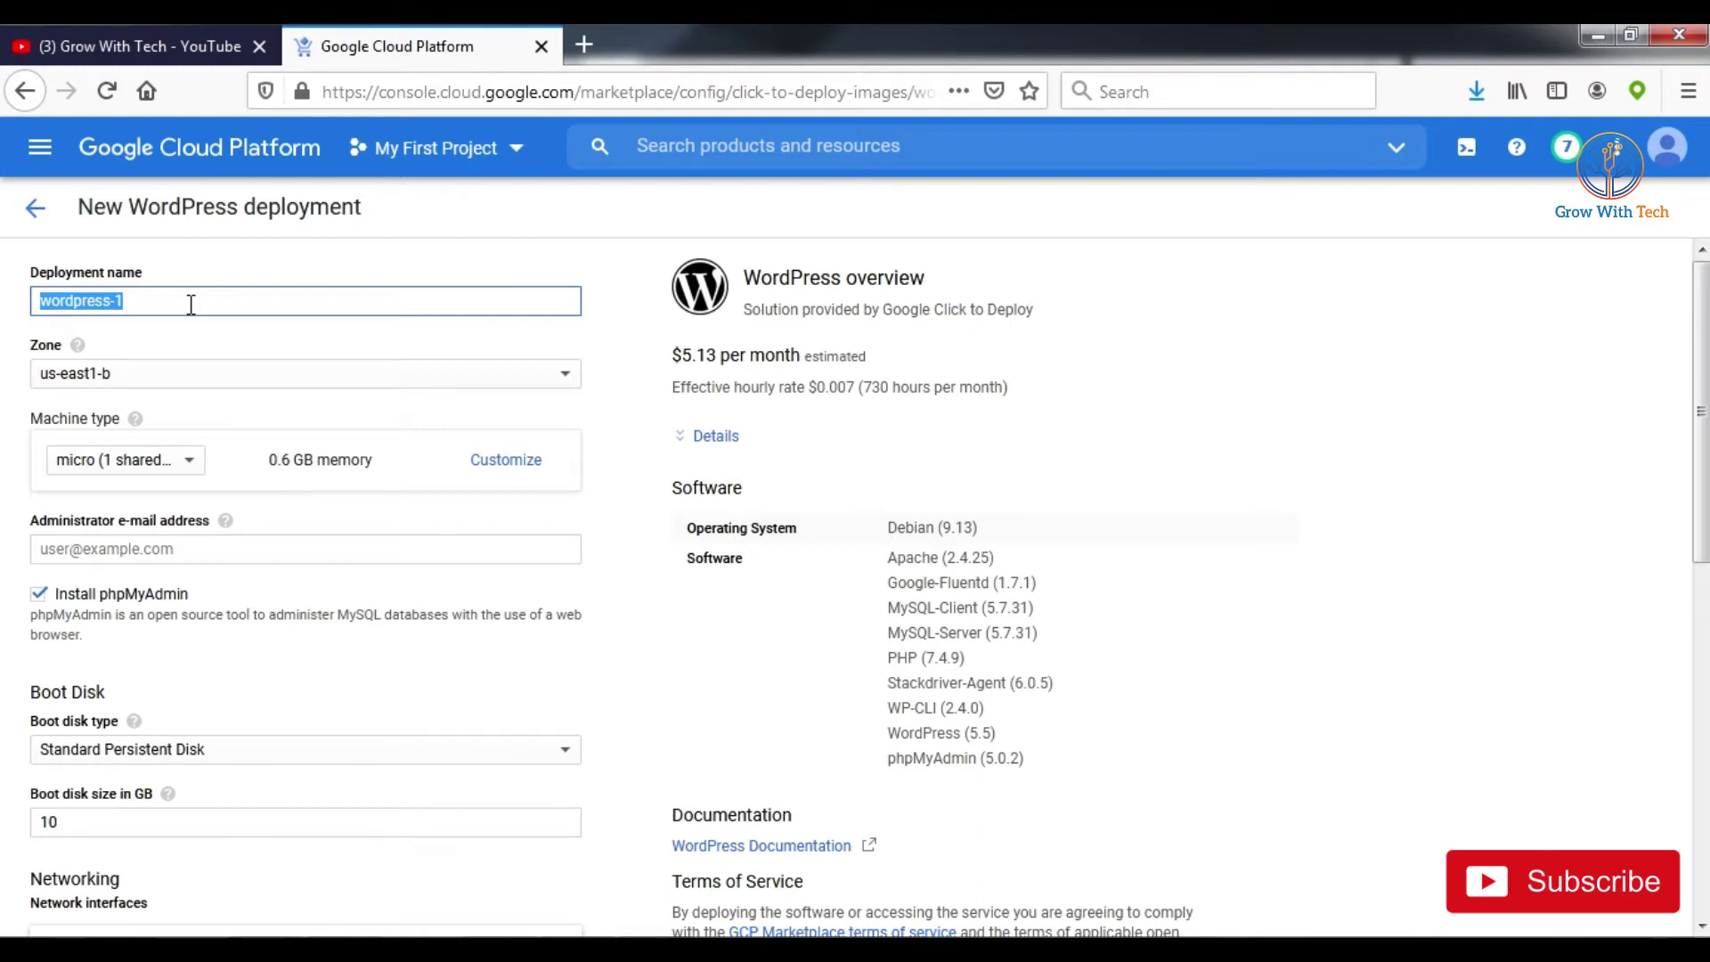
text(marketmantra)
Step: Set the deployment zone to us-west1-a
click(202, 386)
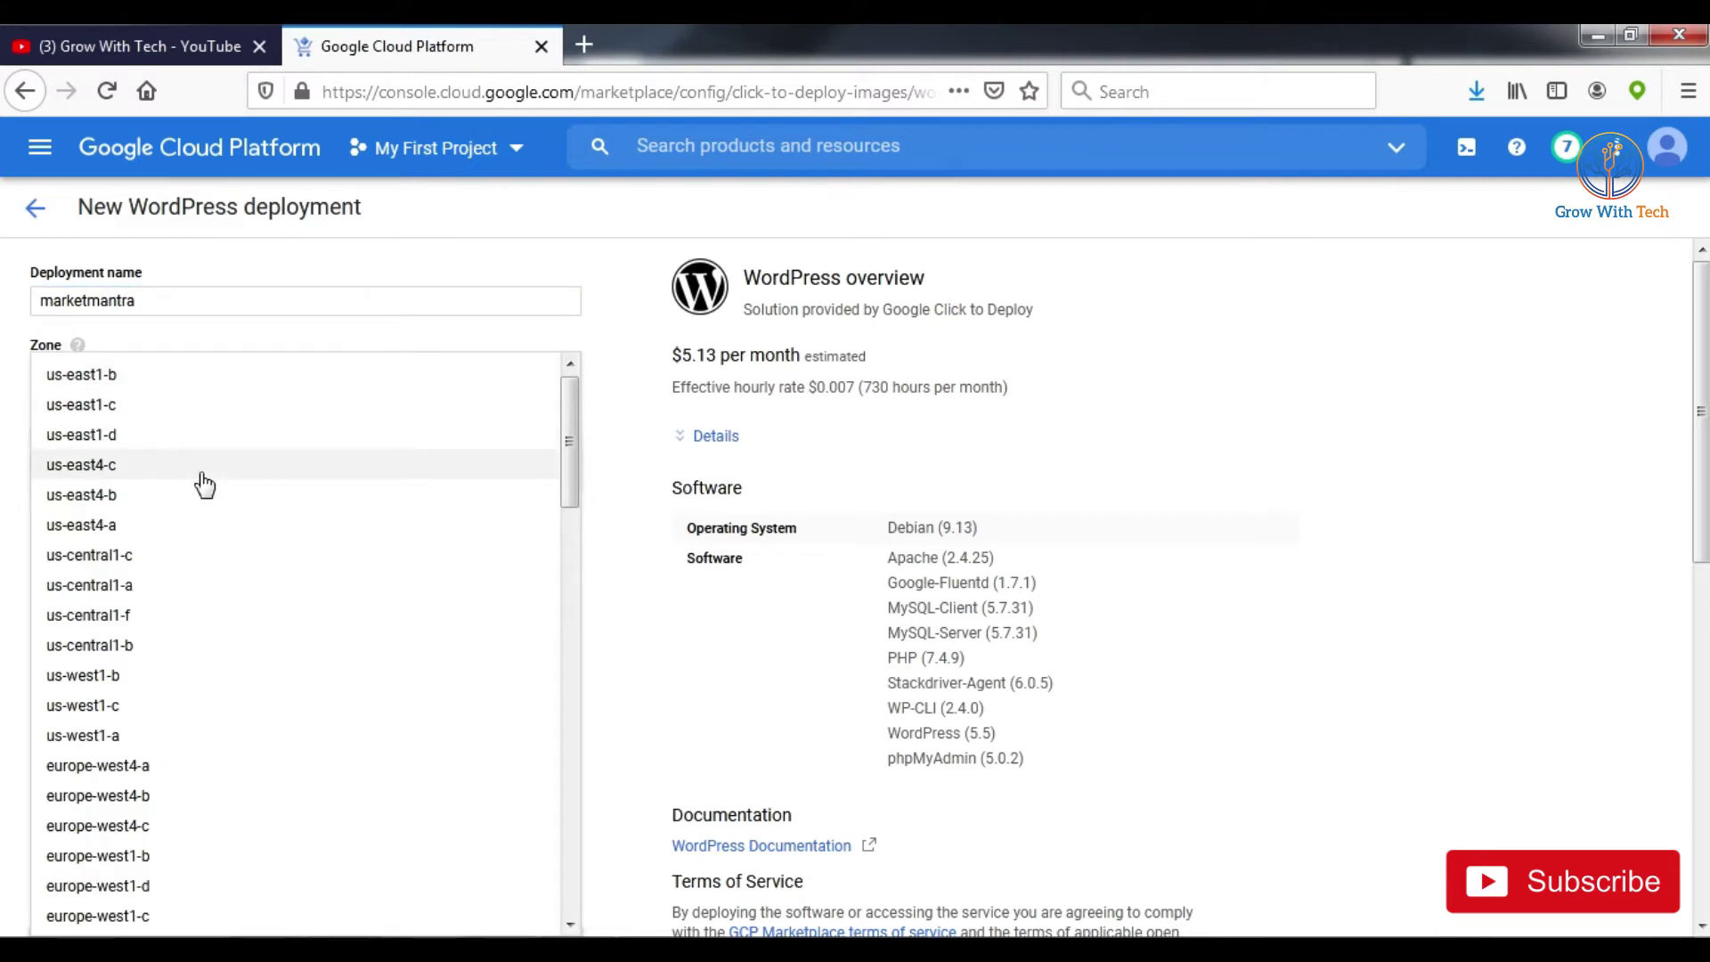
scroll(214, 521, down, 10)
scroll(156, 697, up, 10)
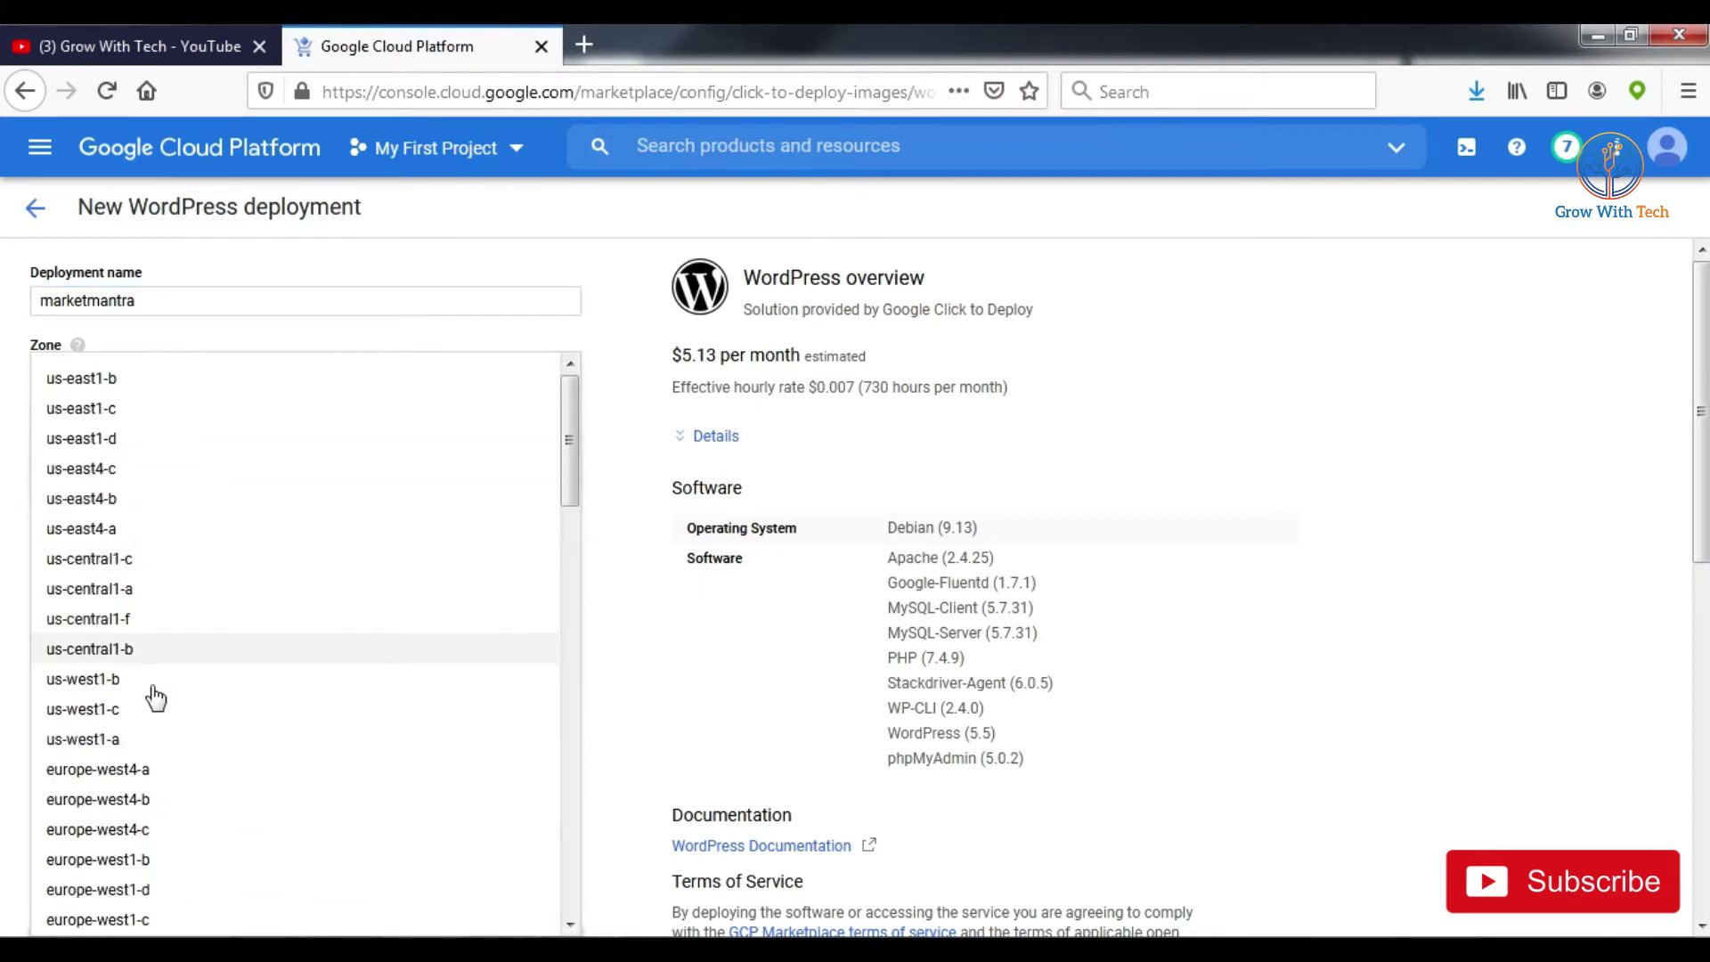
click(135, 748)
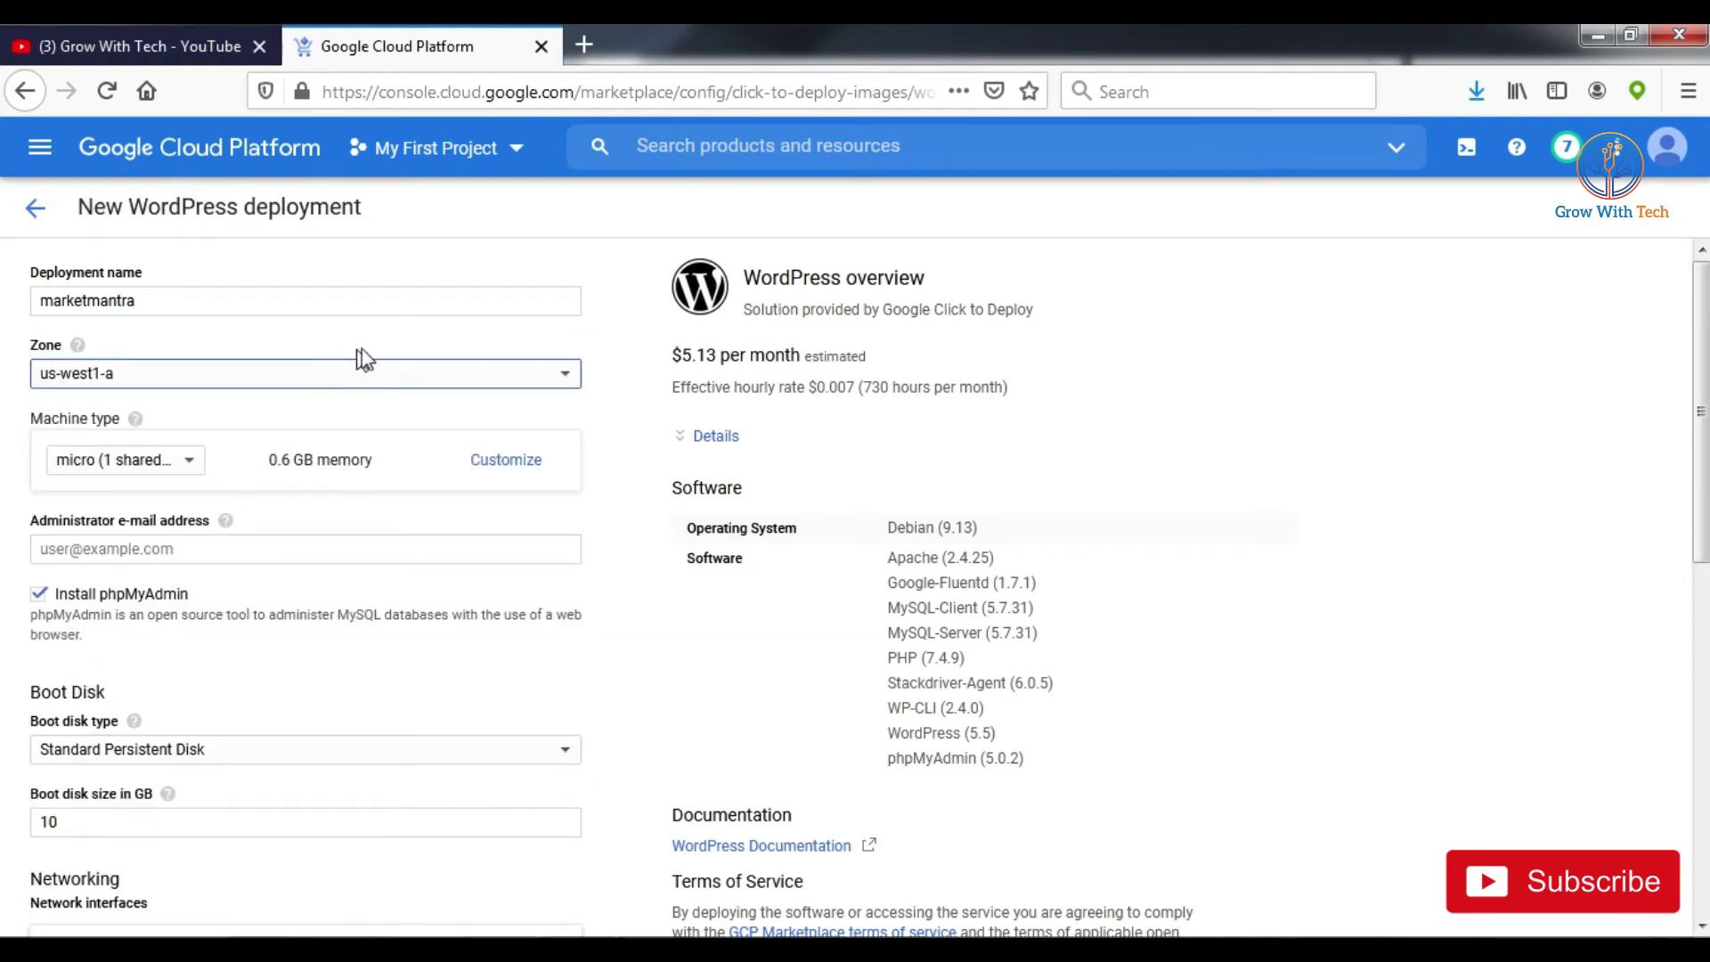
click(290, 378)
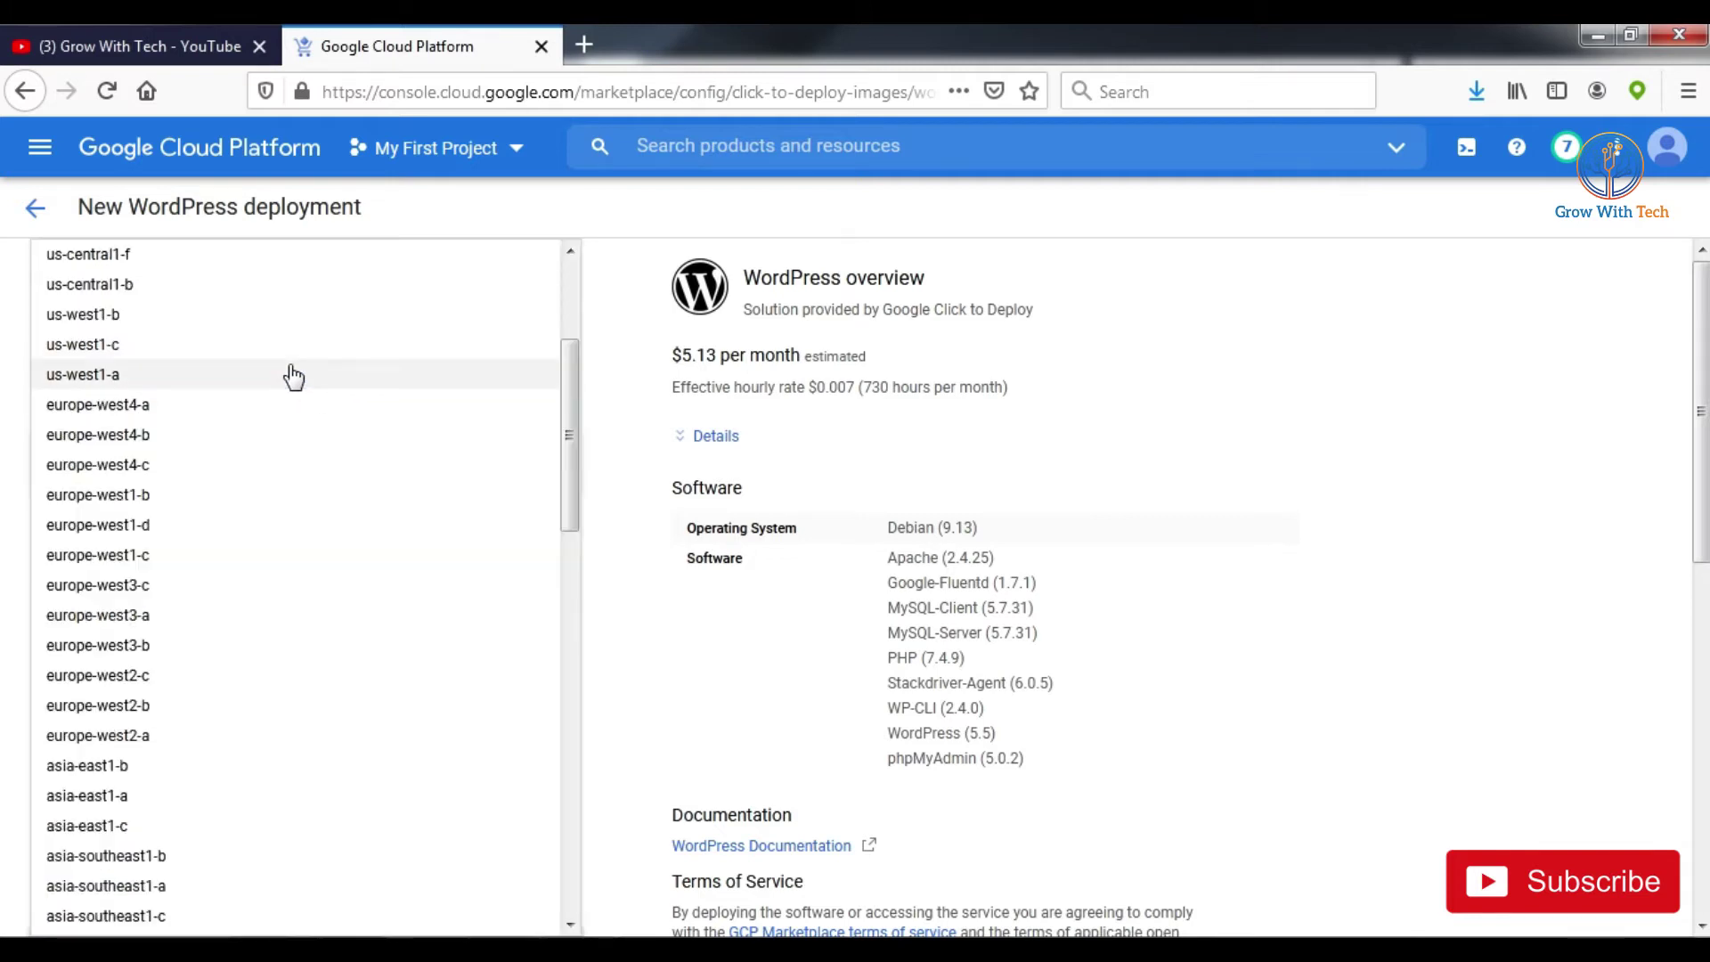
click(293, 376)
Step: Compare machine type prices: micro at $5.13 and small at $13.61 per month
click(171, 472)
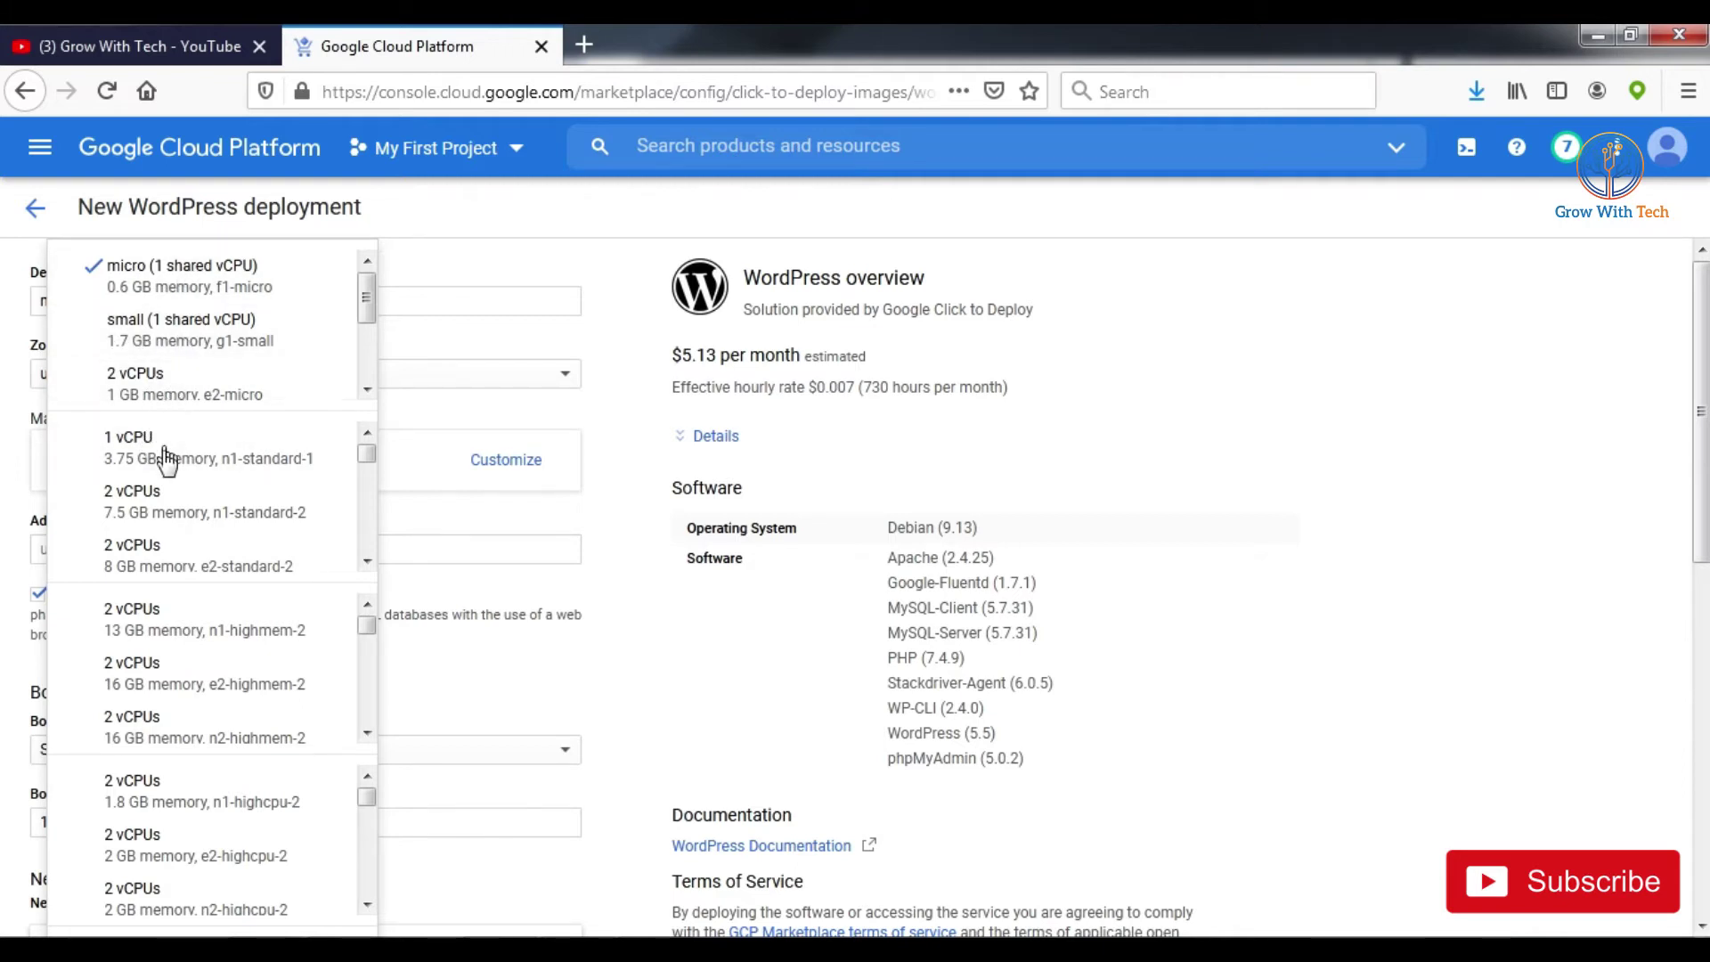
click(229, 285)
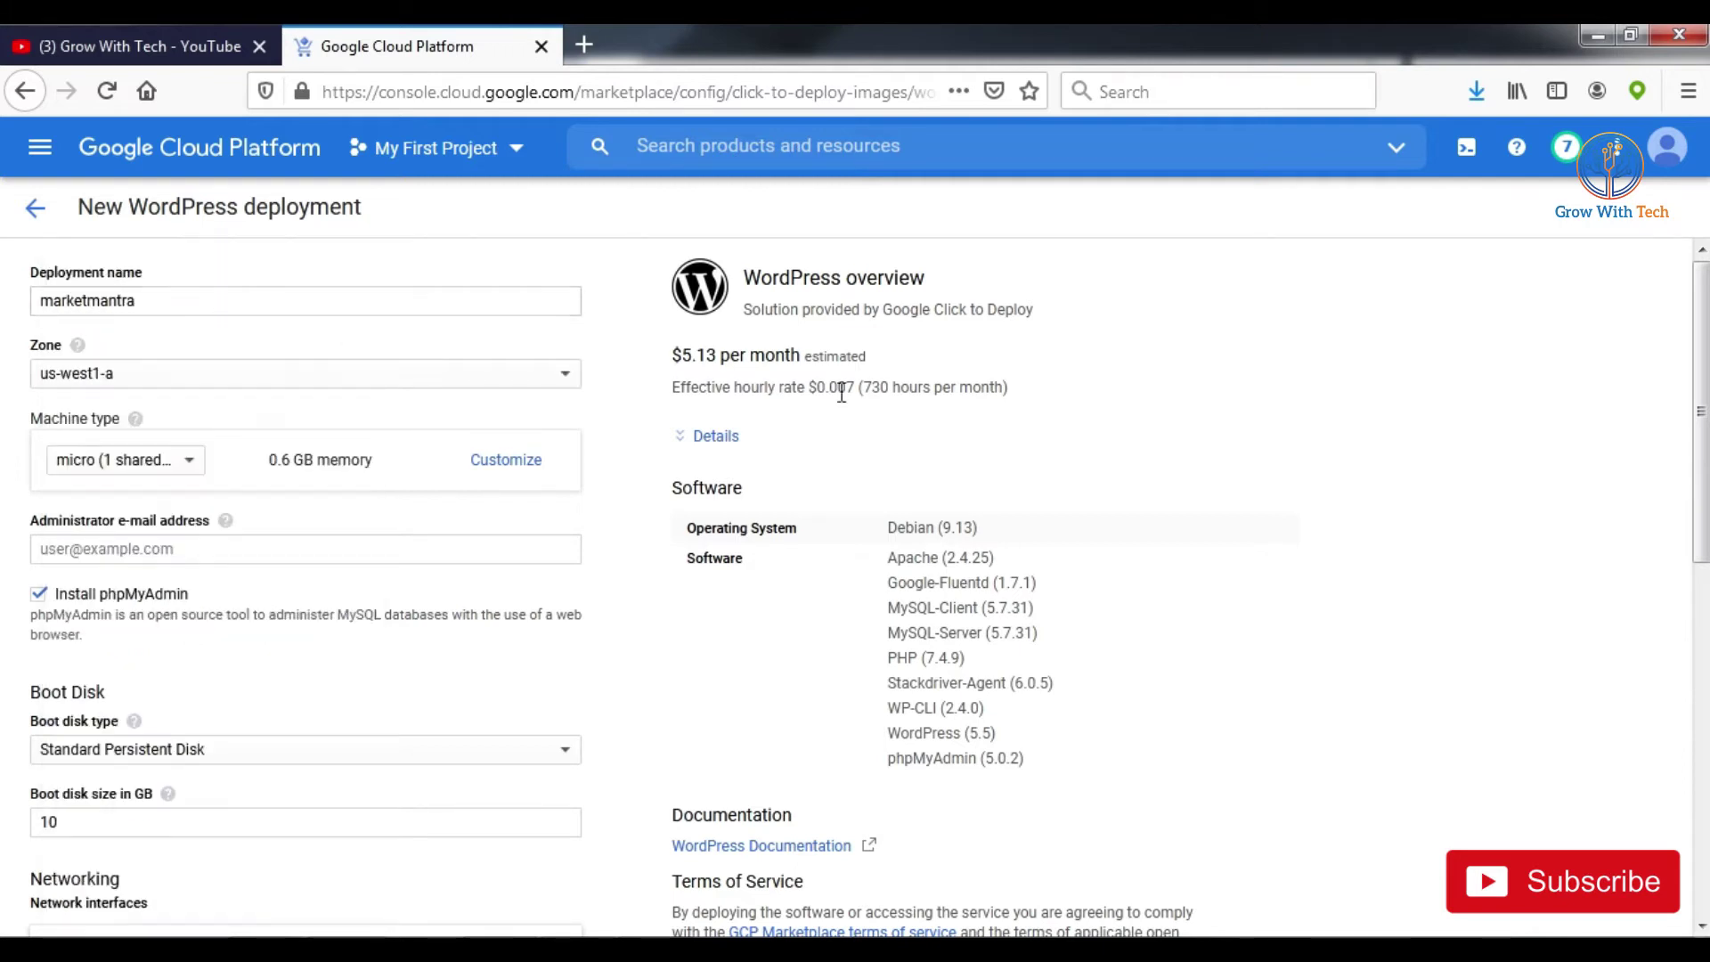
drag(687, 356, 711, 356)
click(160, 472)
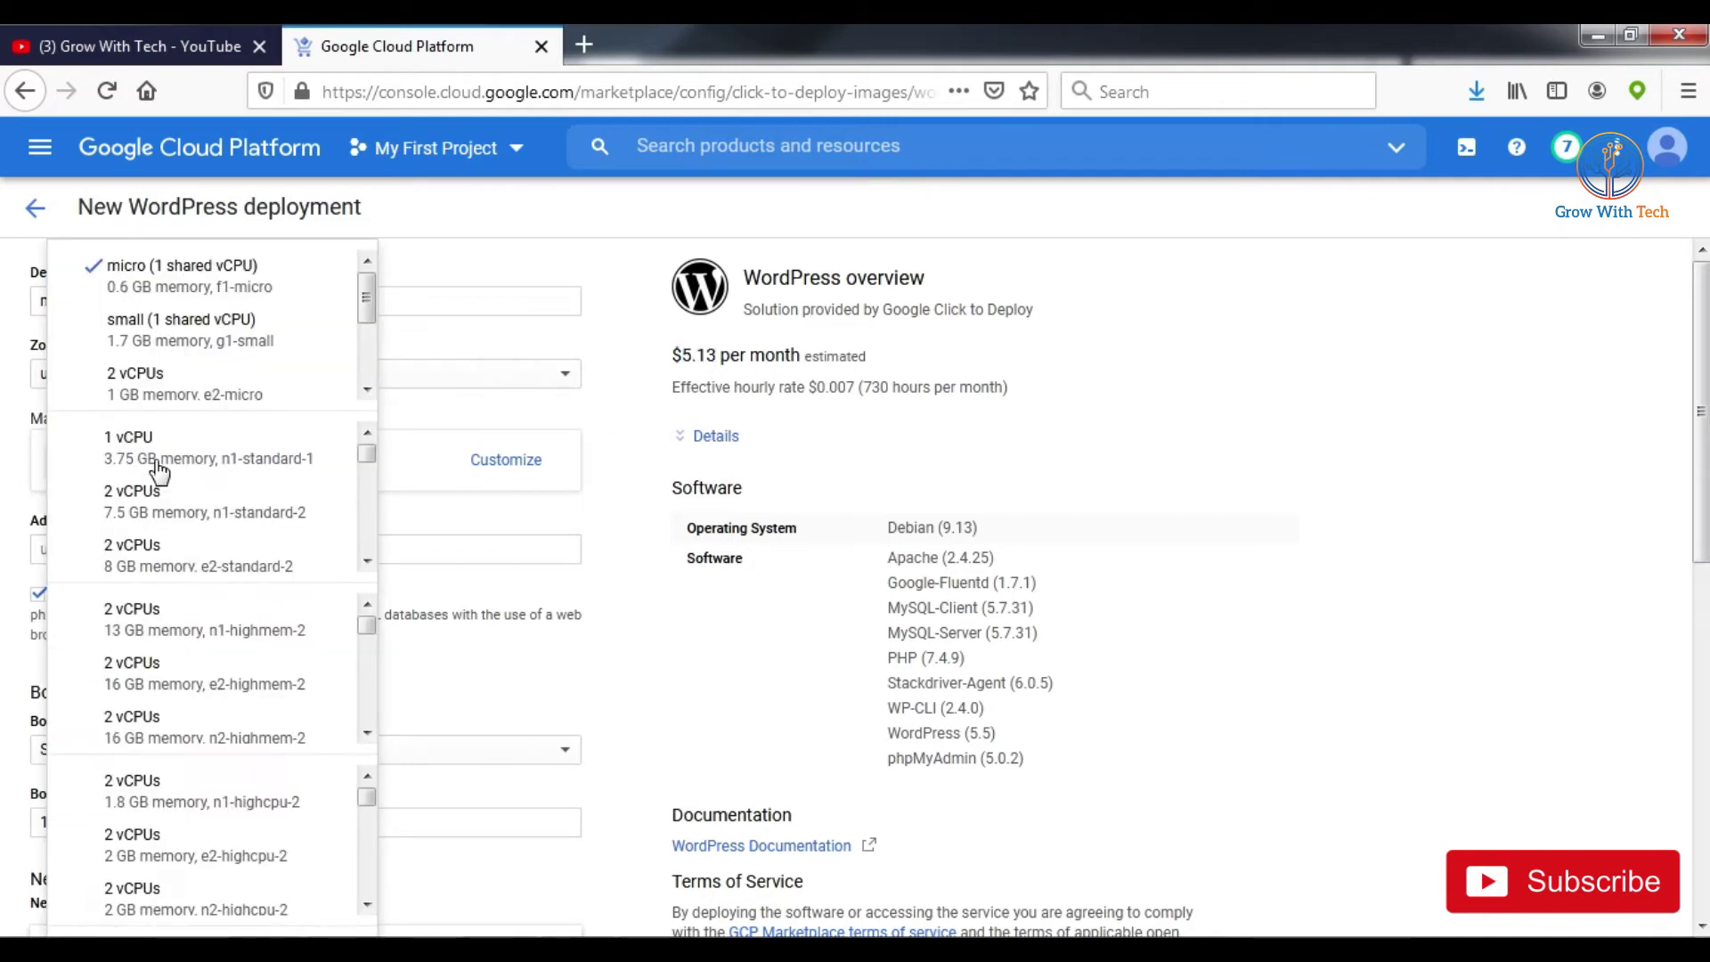
click(205, 325)
double_click(717, 356)
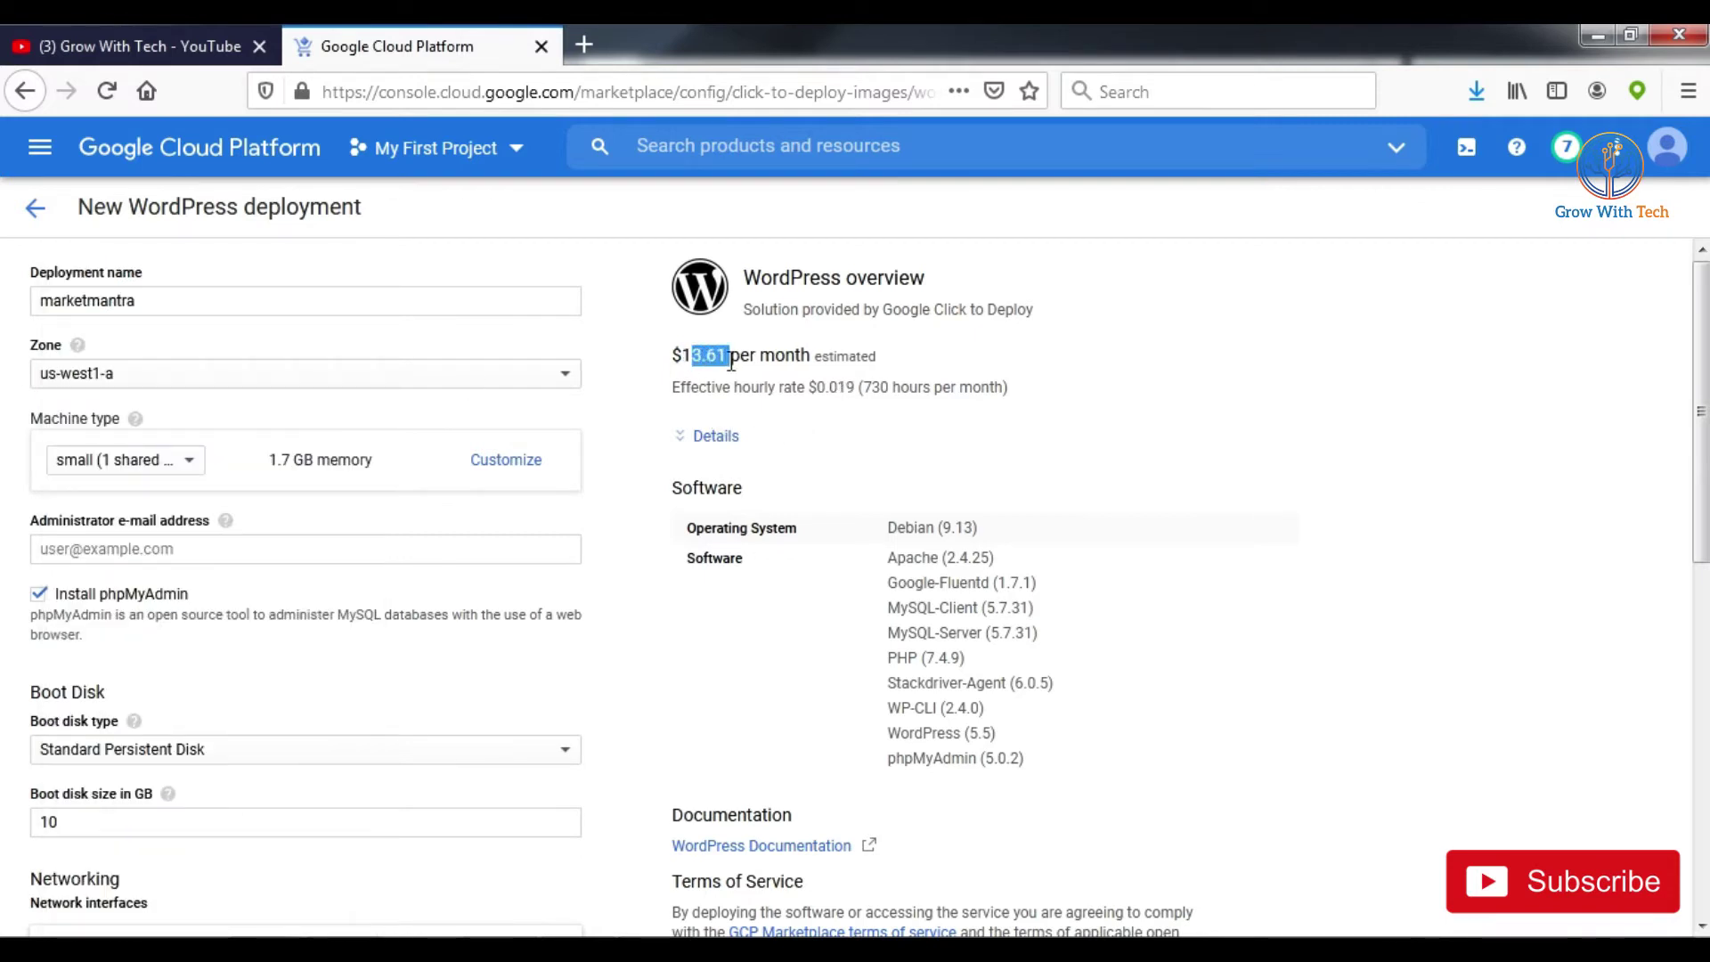
Step: Try the 2 vCPU, 8 GB machine type, priced at $50.11 per month
click(176, 383)
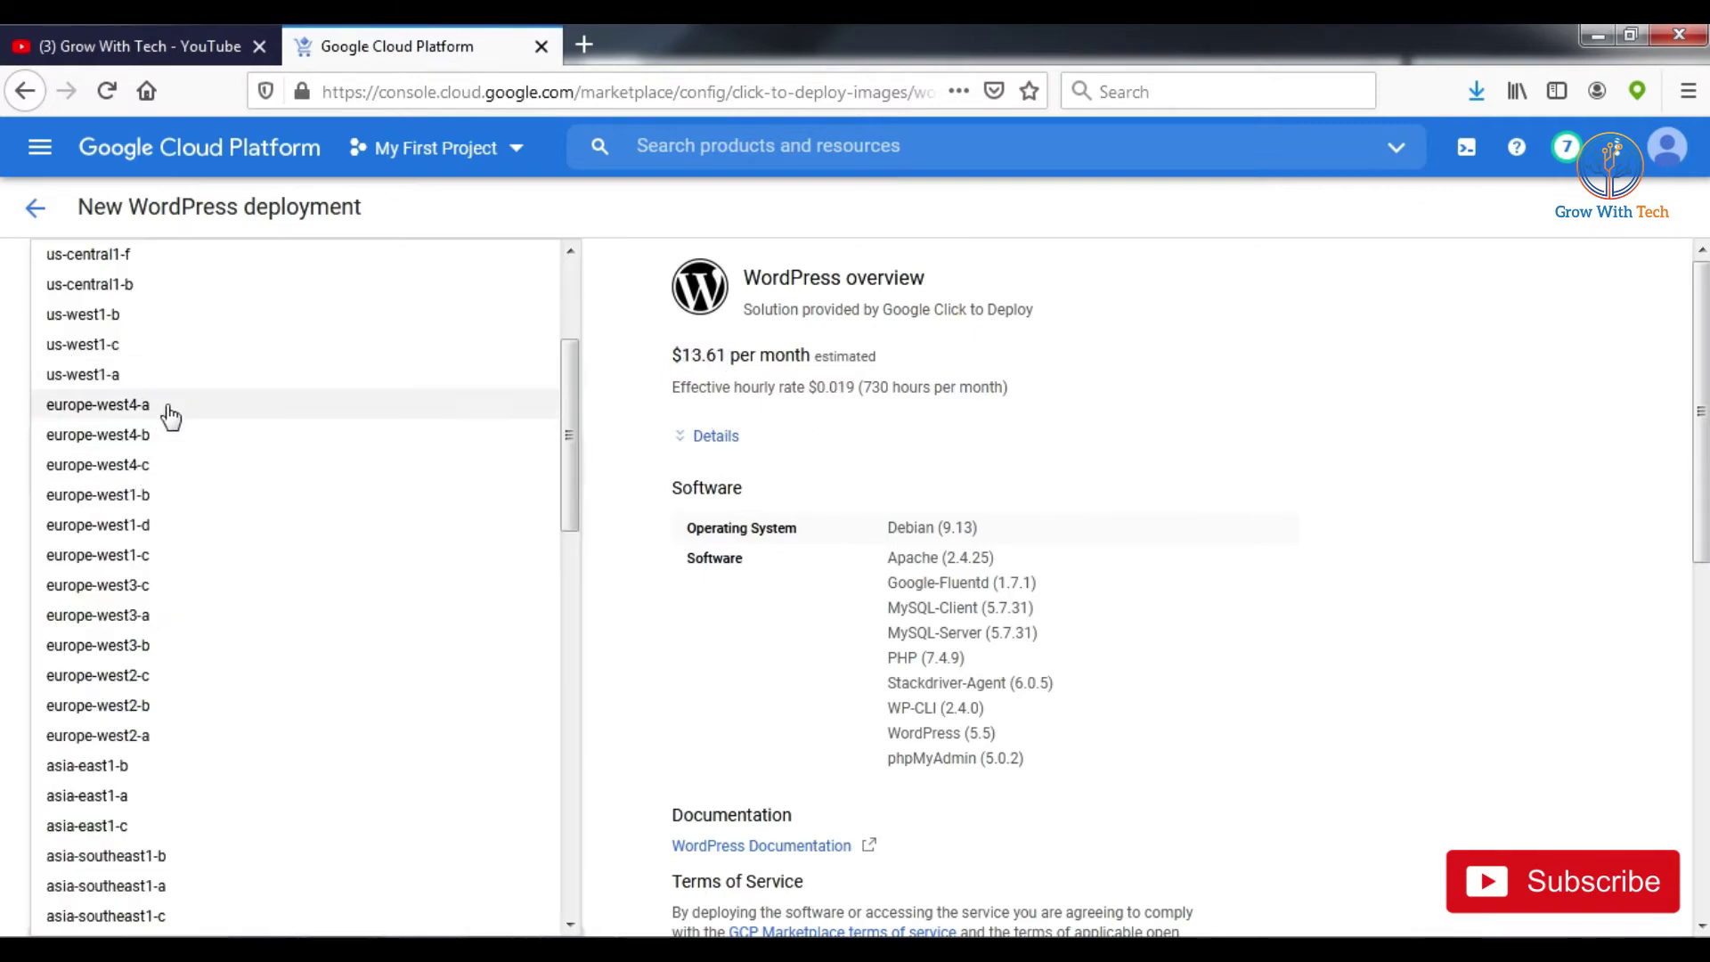
click(622, 298)
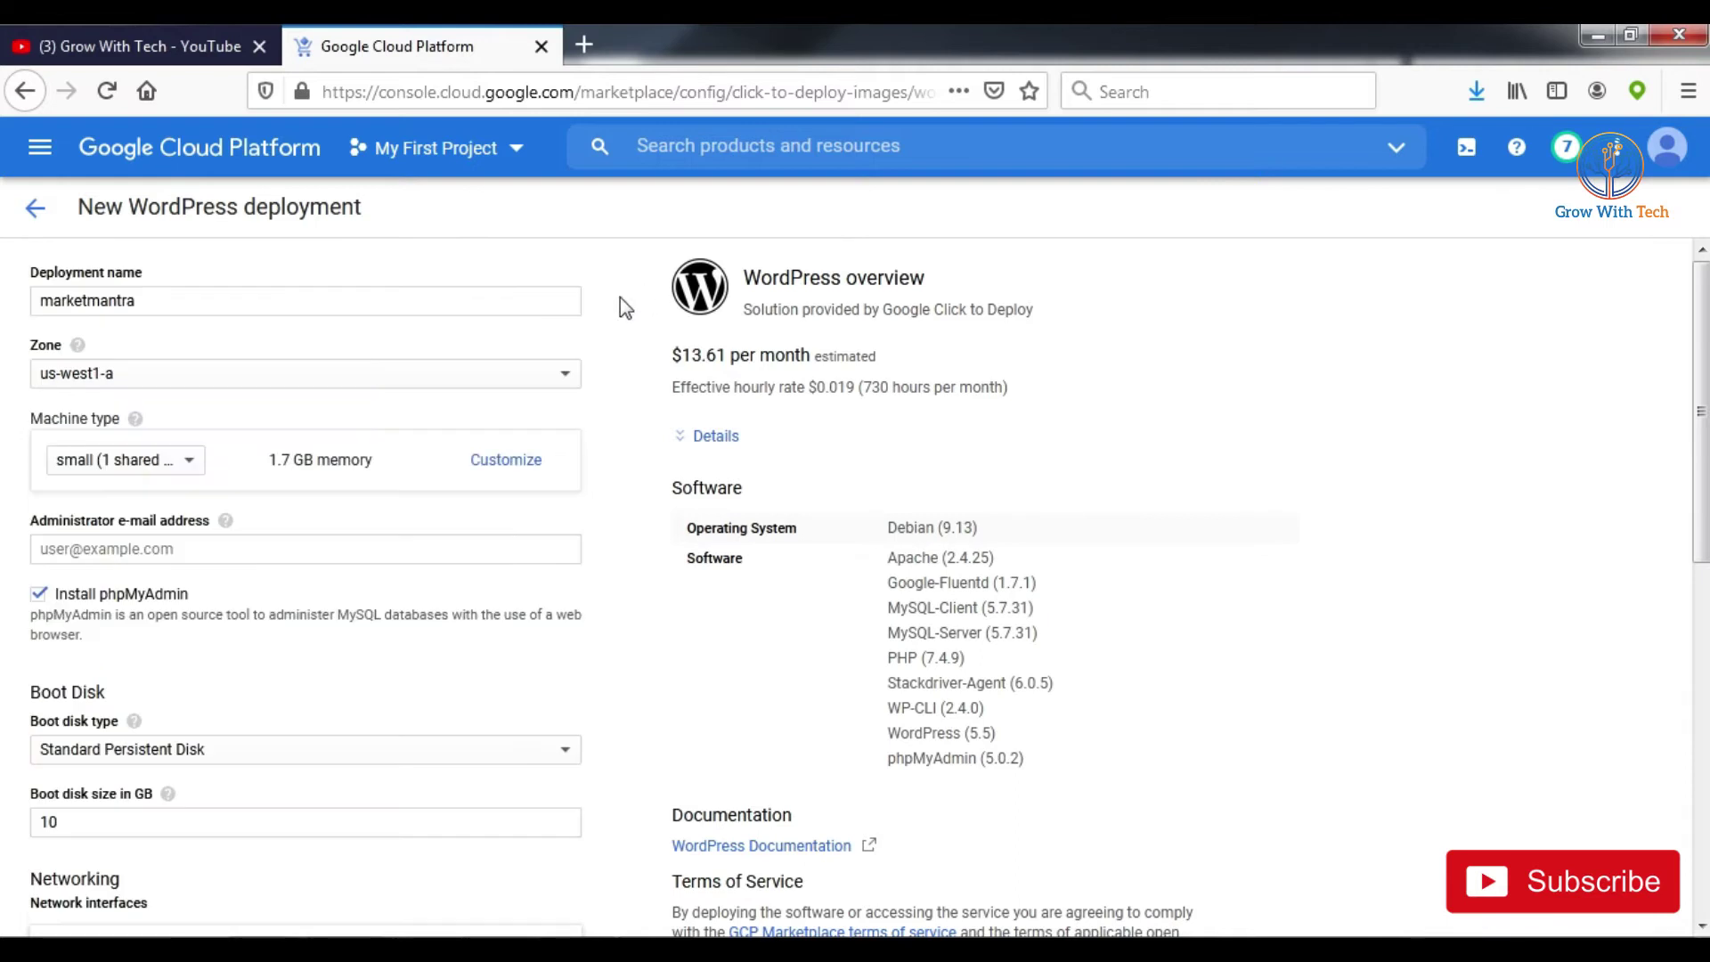
click(158, 463)
click(160, 570)
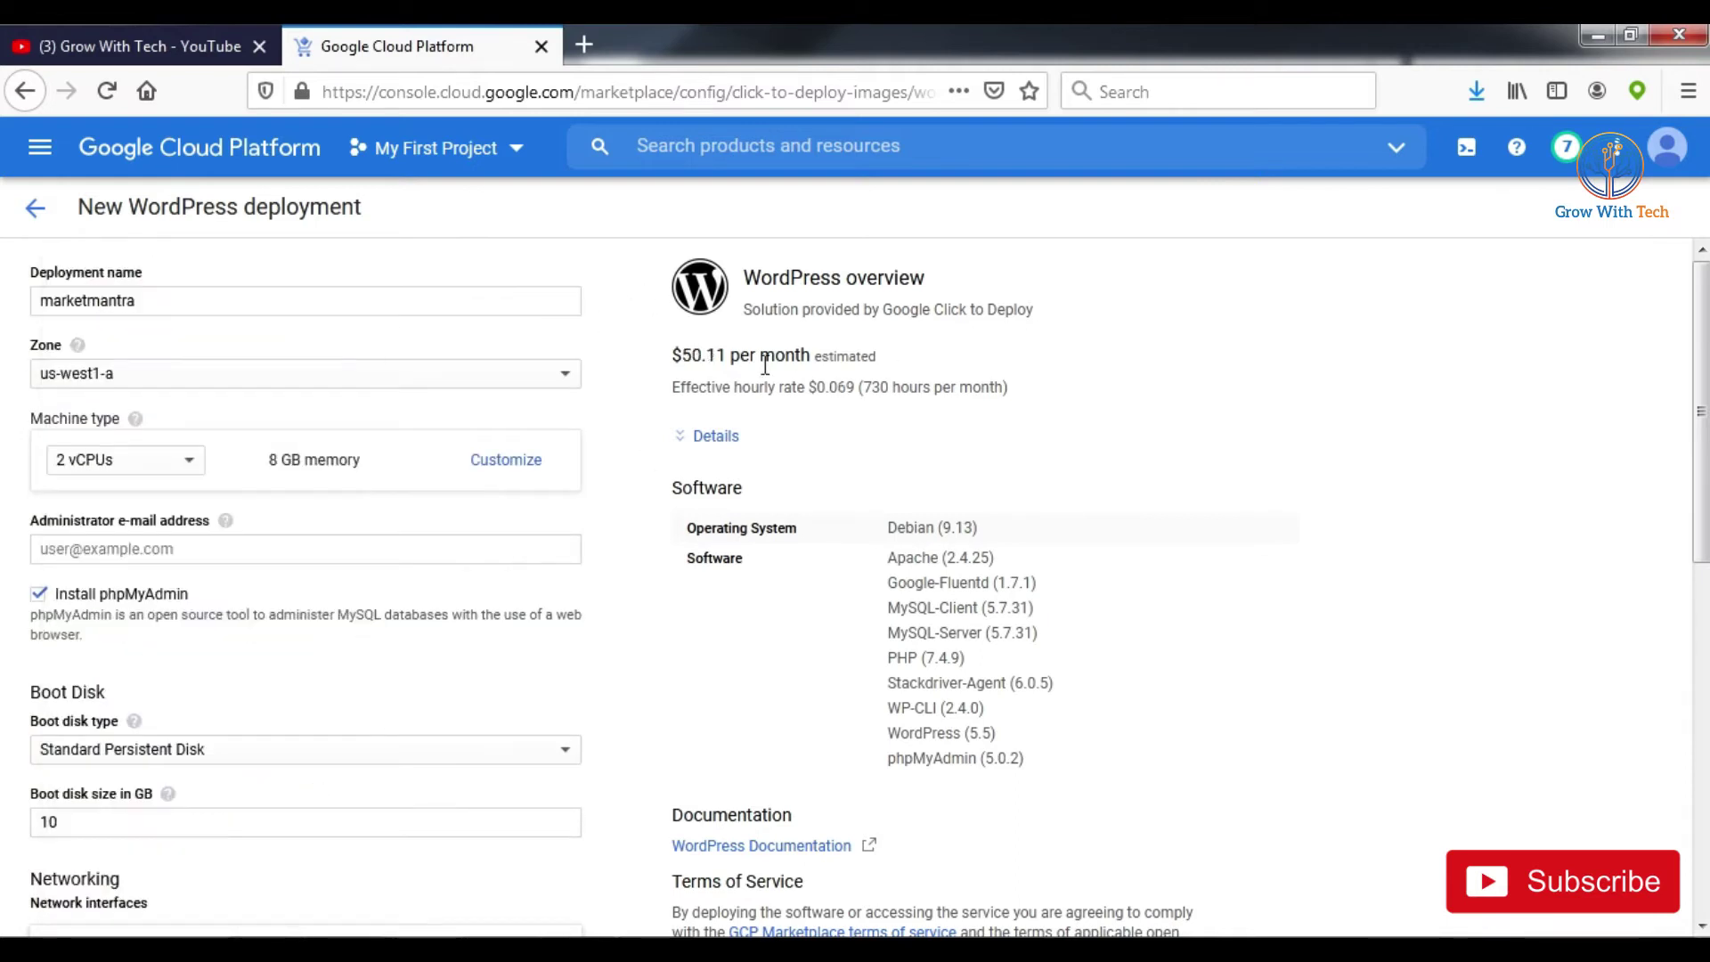
drag(691, 357, 808, 356)
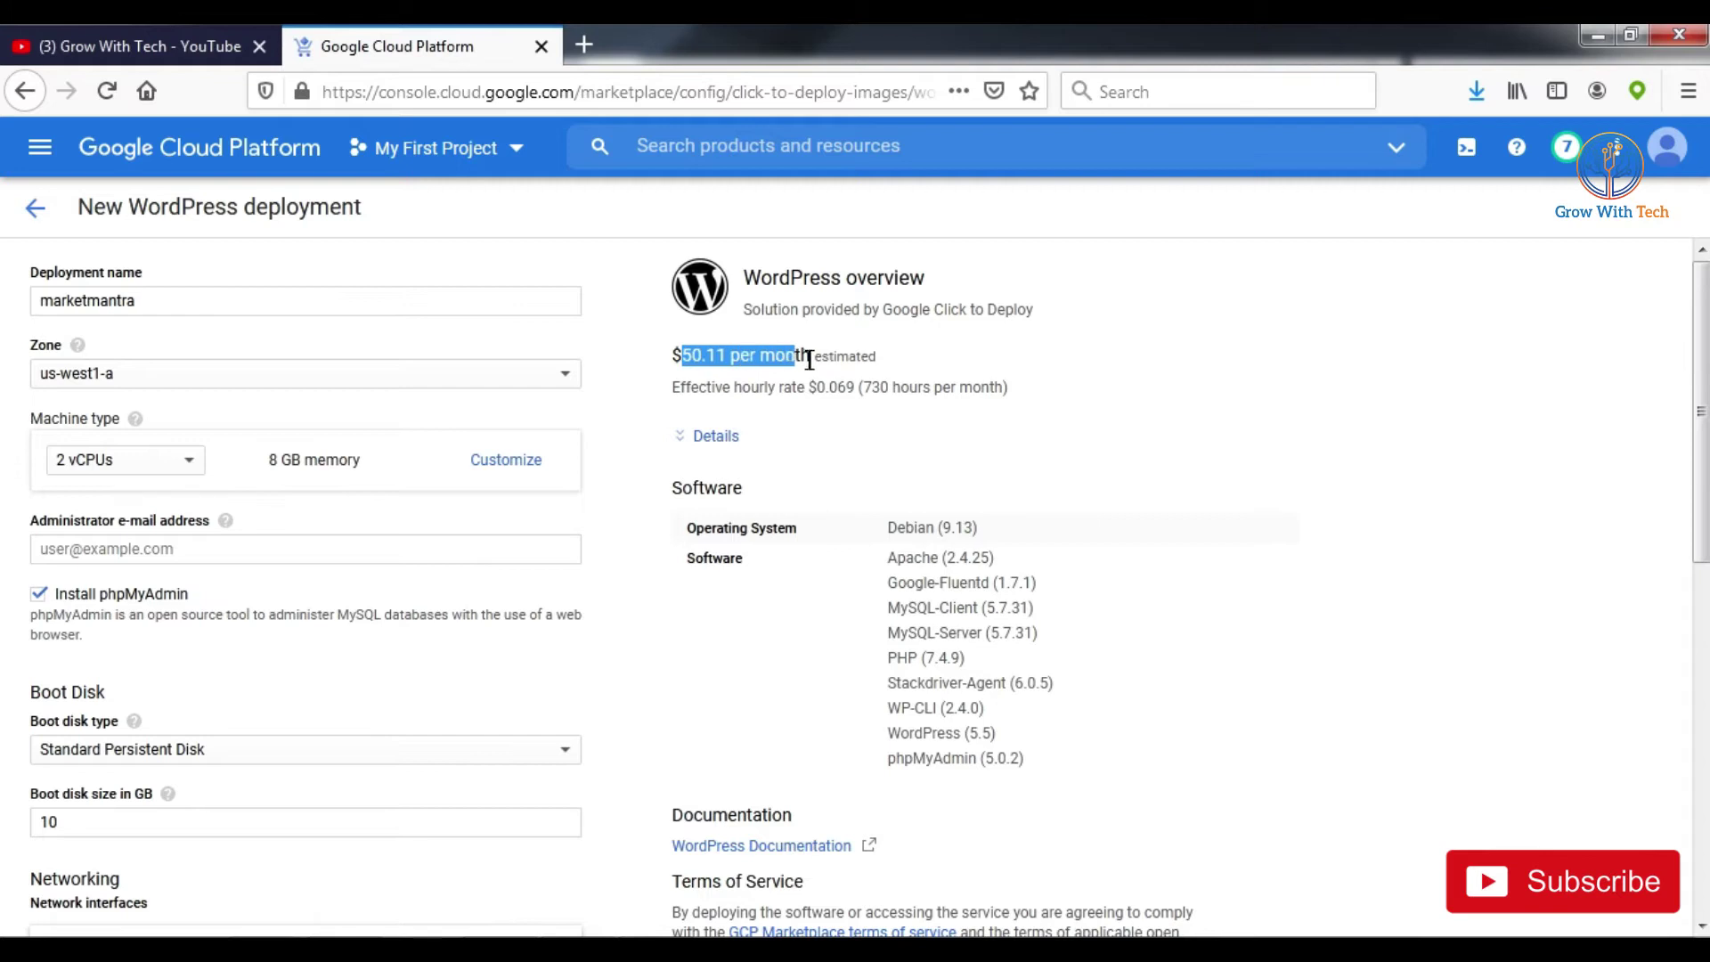
Step: Settle on the micro machine type, checking its memory in the Customize view
click(148, 381)
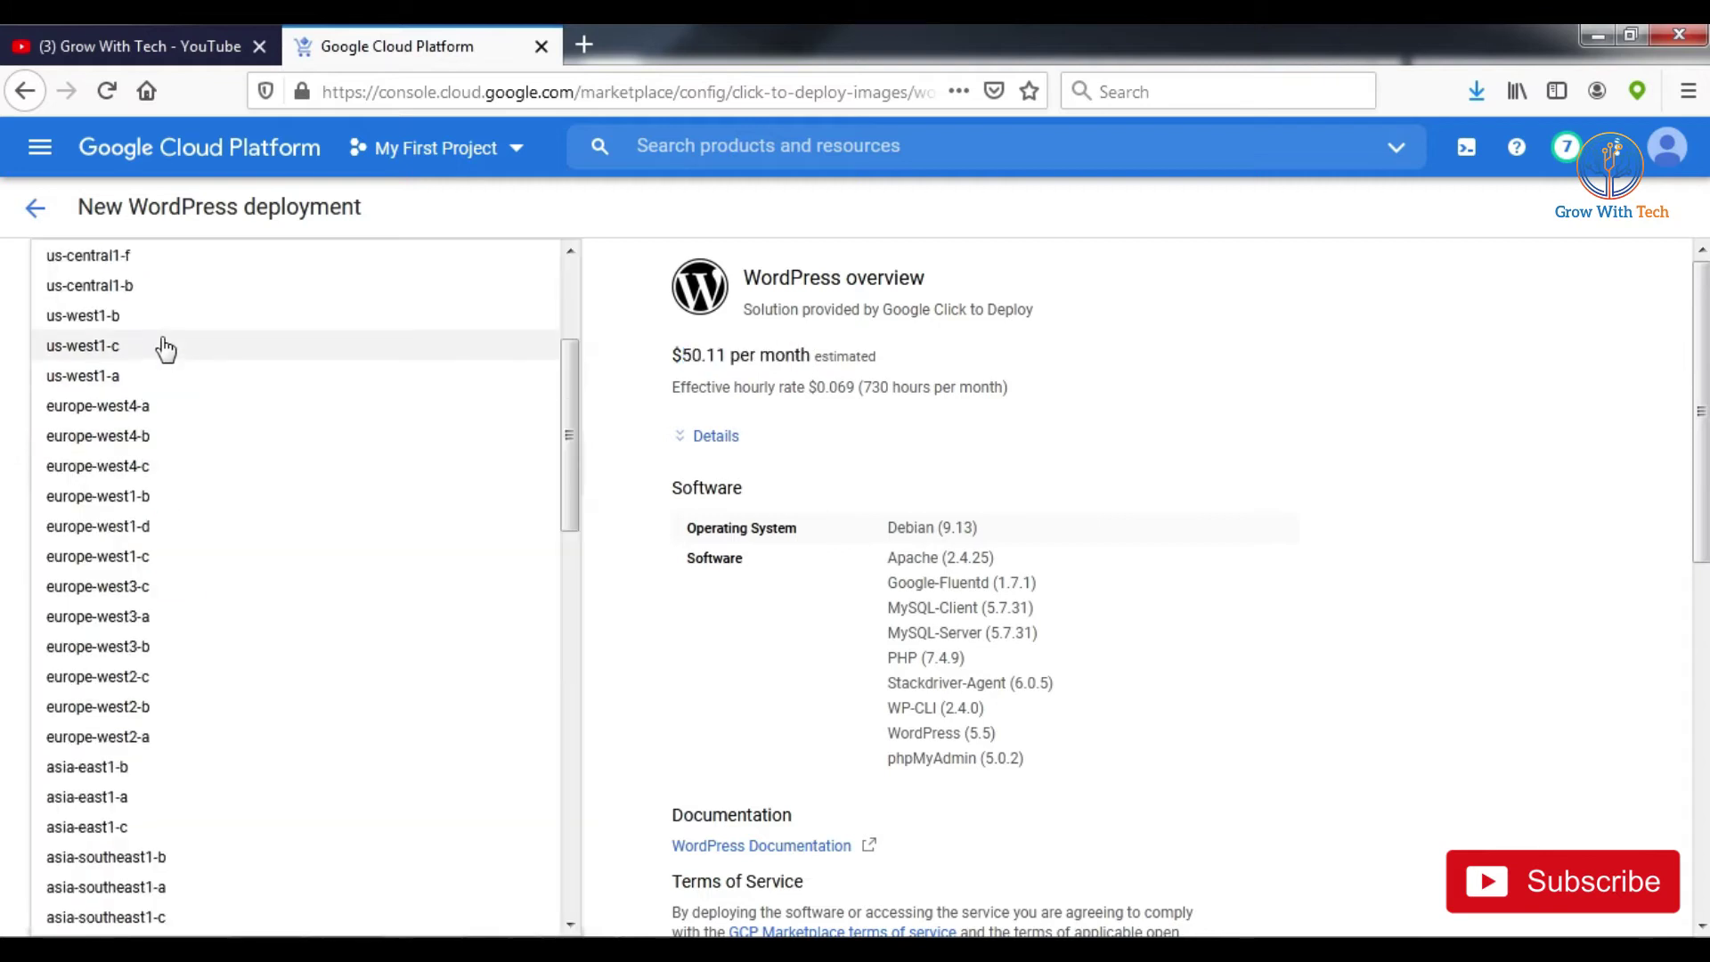
scroll(161, 344, up, 3)
click(615, 294)
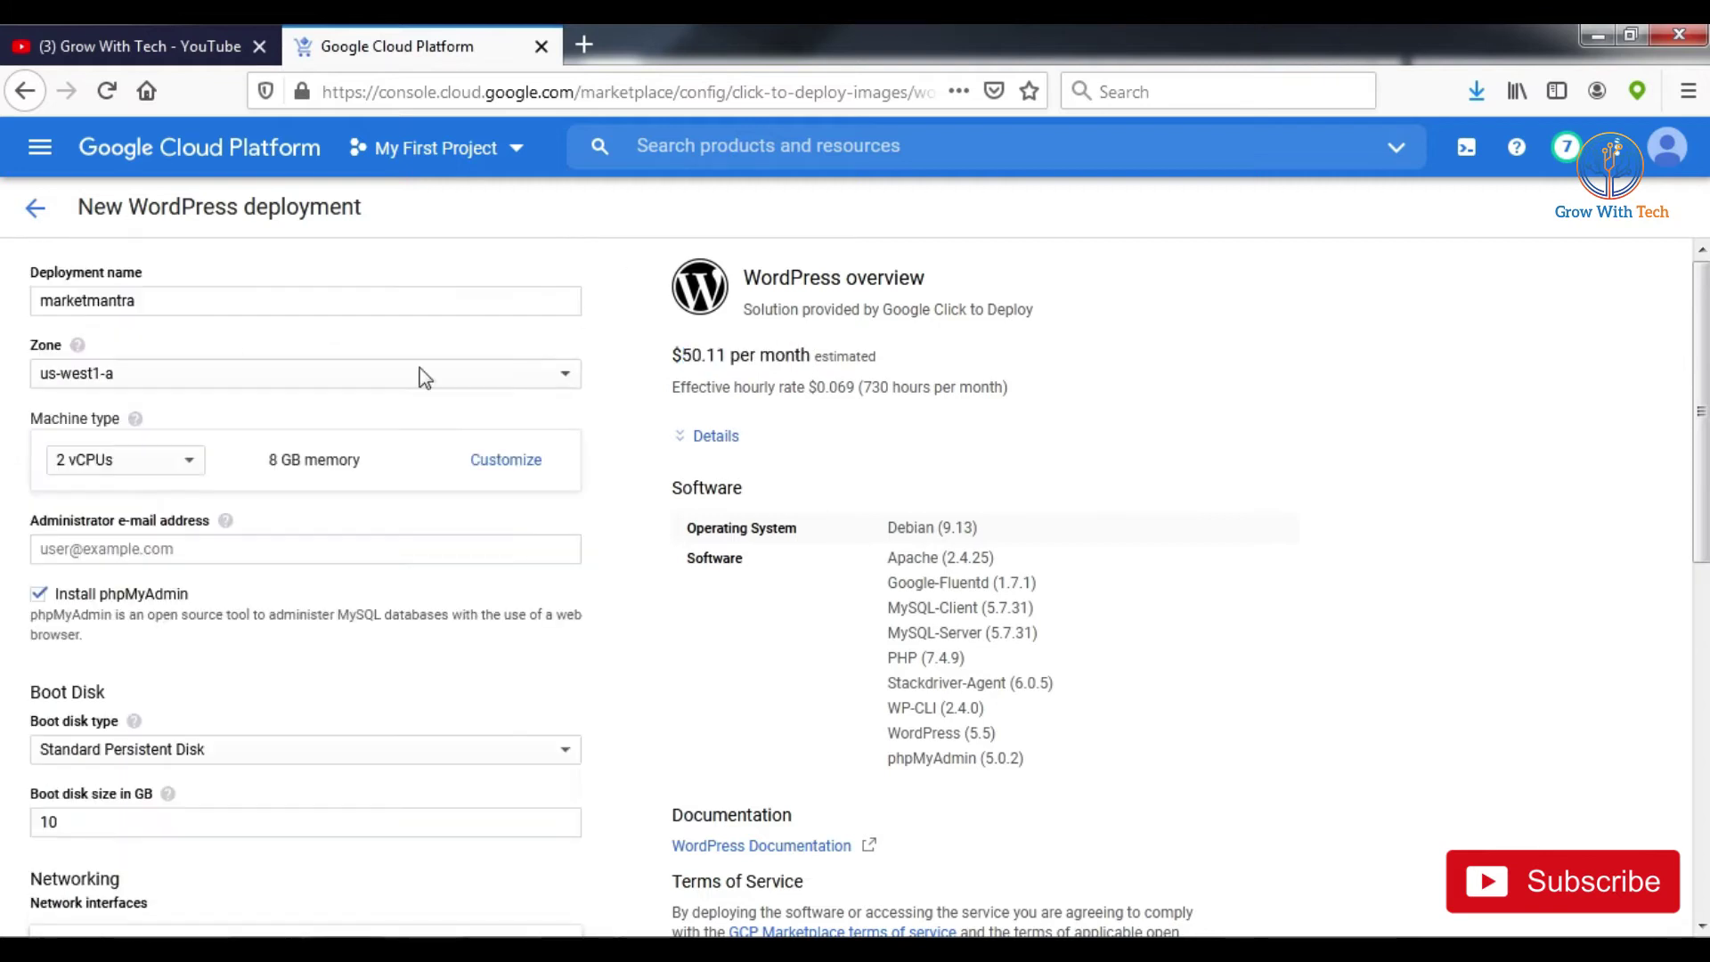
click(169, 472)
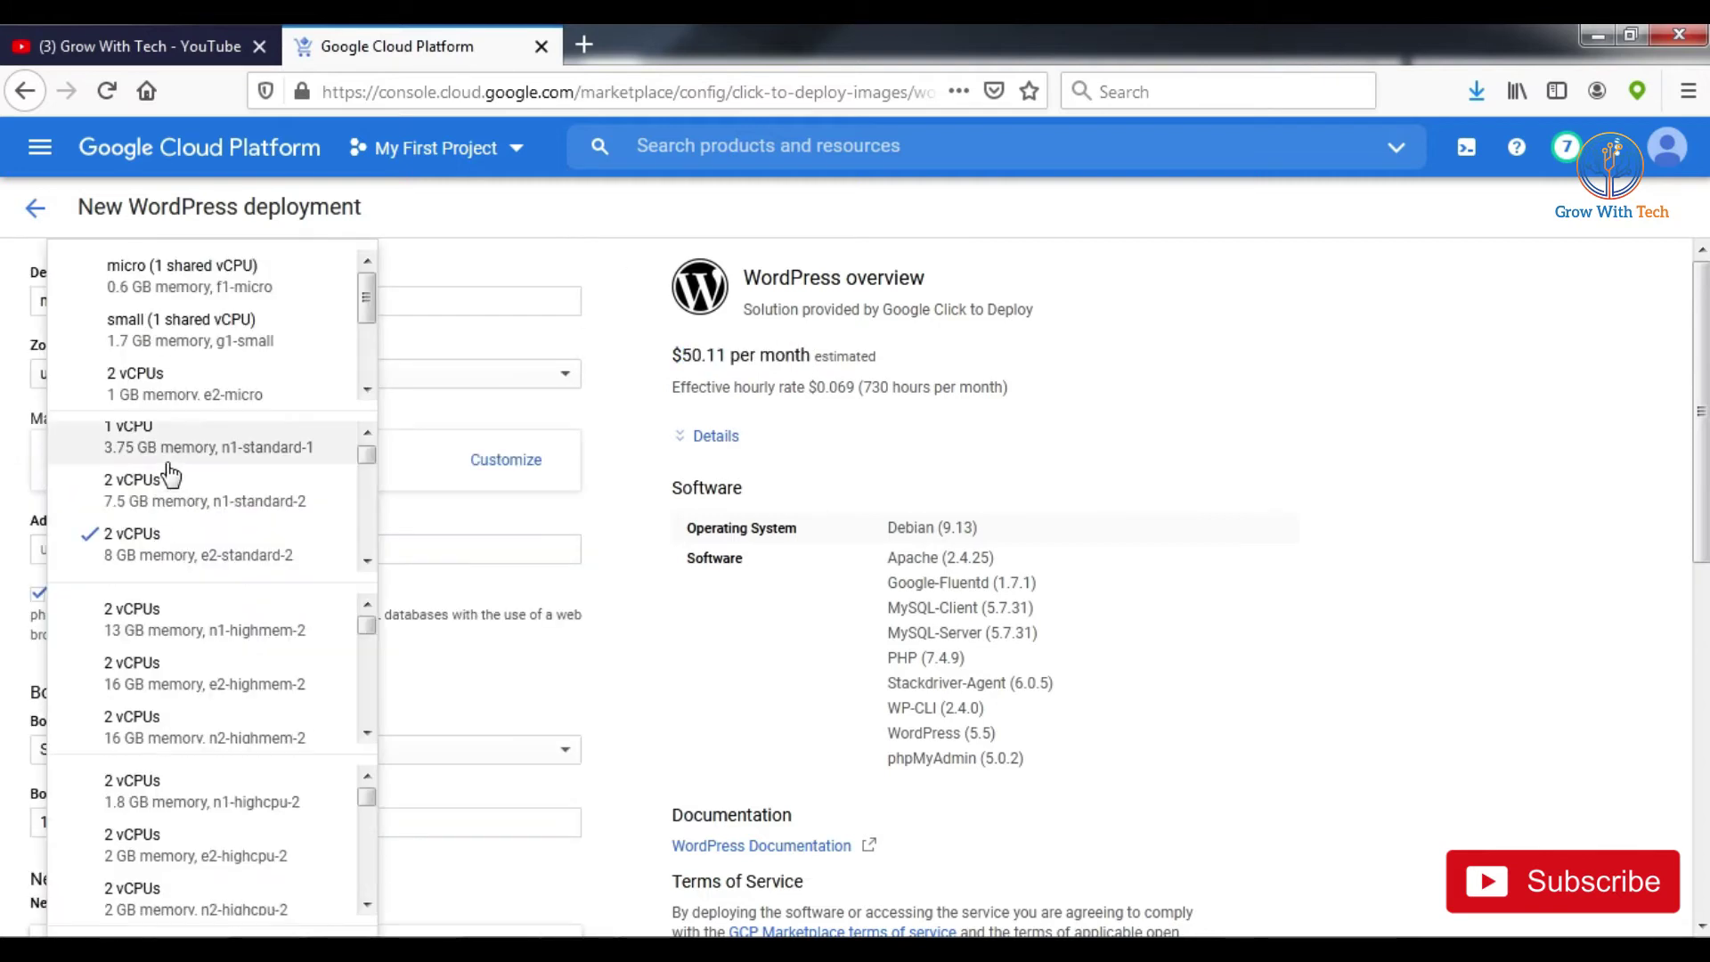
click(234, 294)
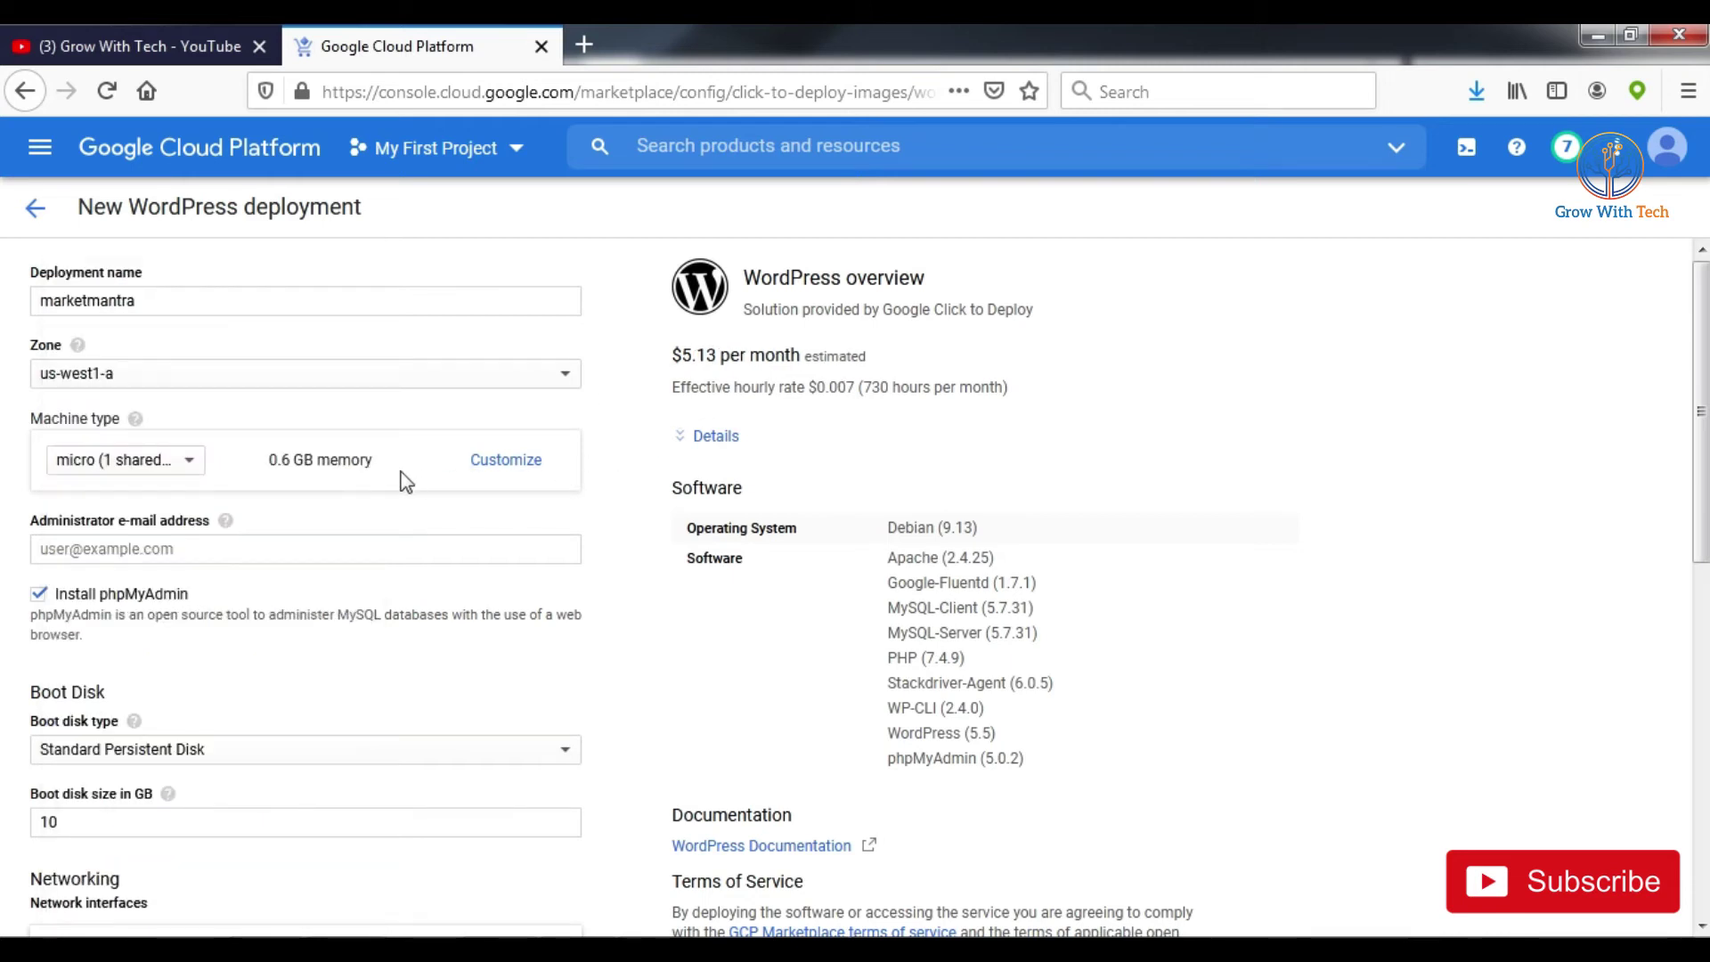
click(500, 463)
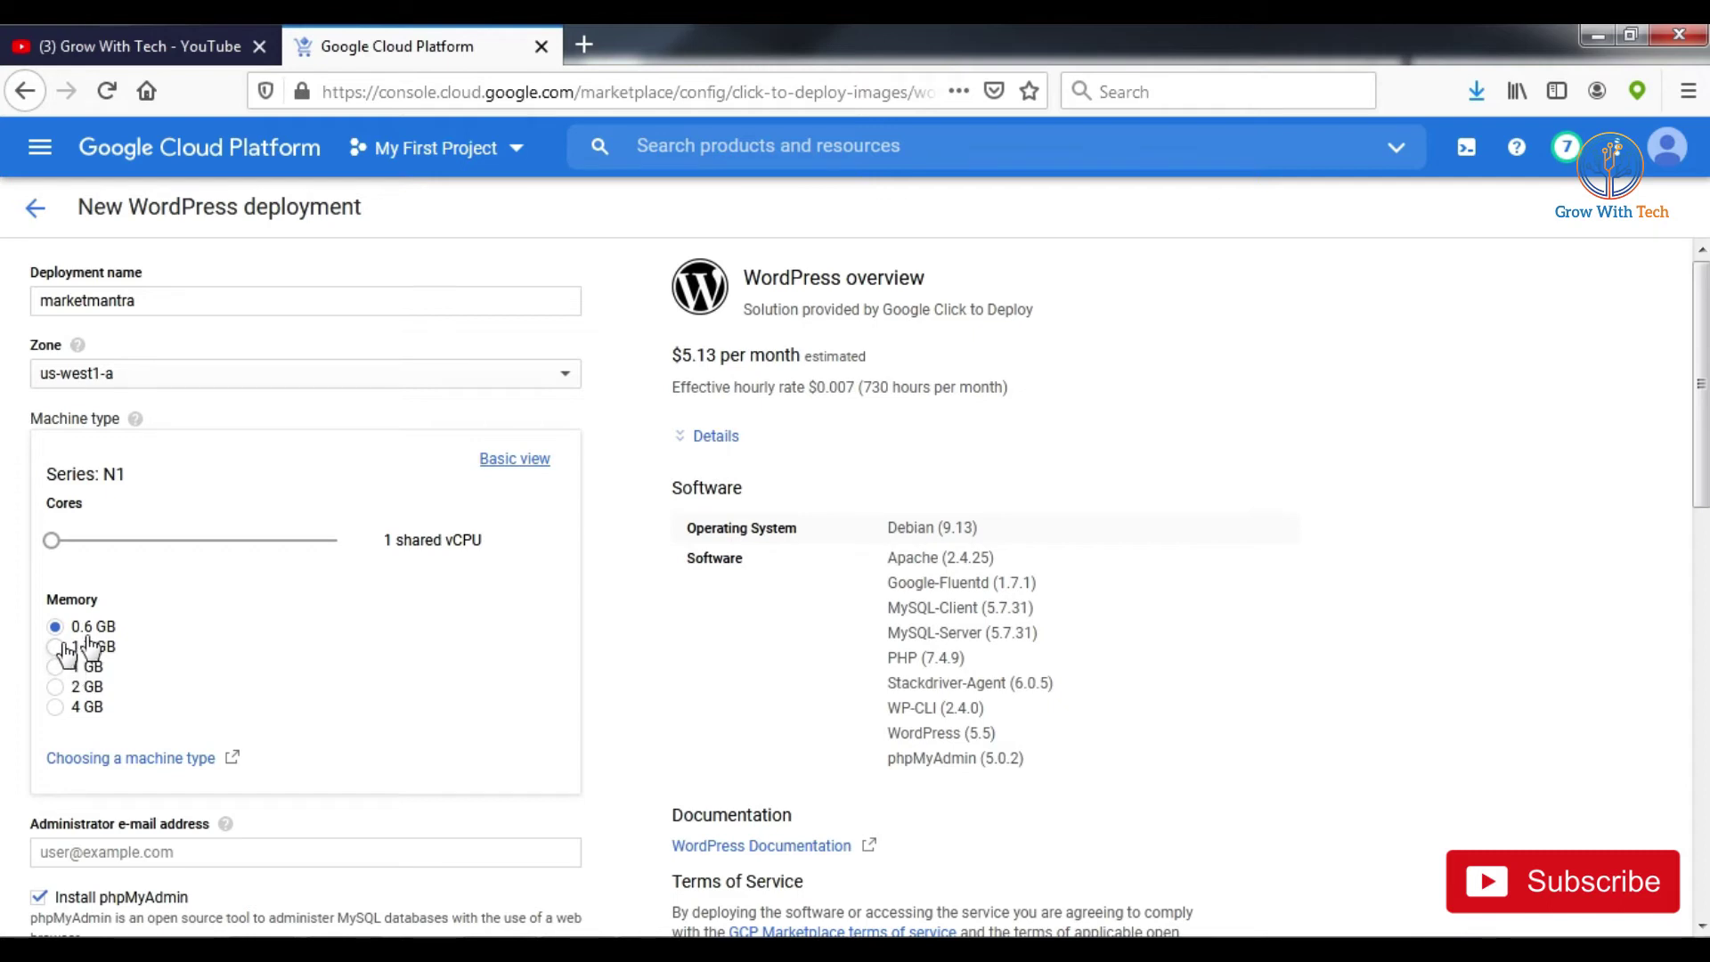
click(514, 459)
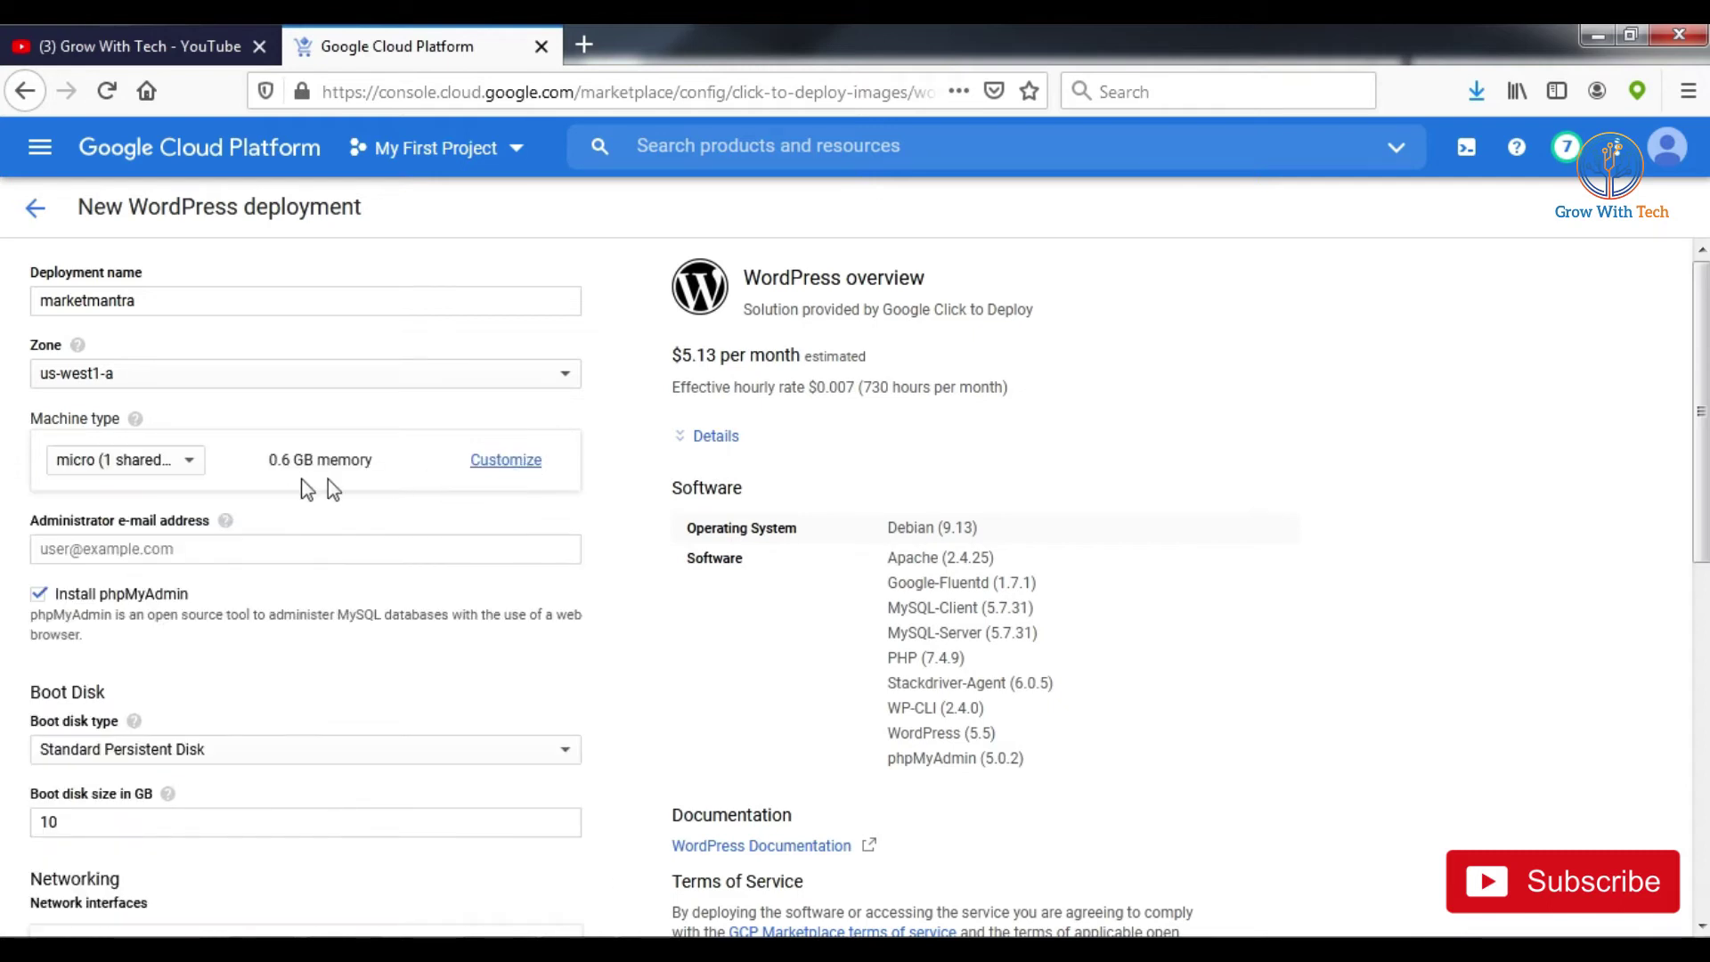
scroll(584, 465, down, 3)
Step: Enter the administrator e-mail address and keep phpMyAdmin set to install
click(186, 347)
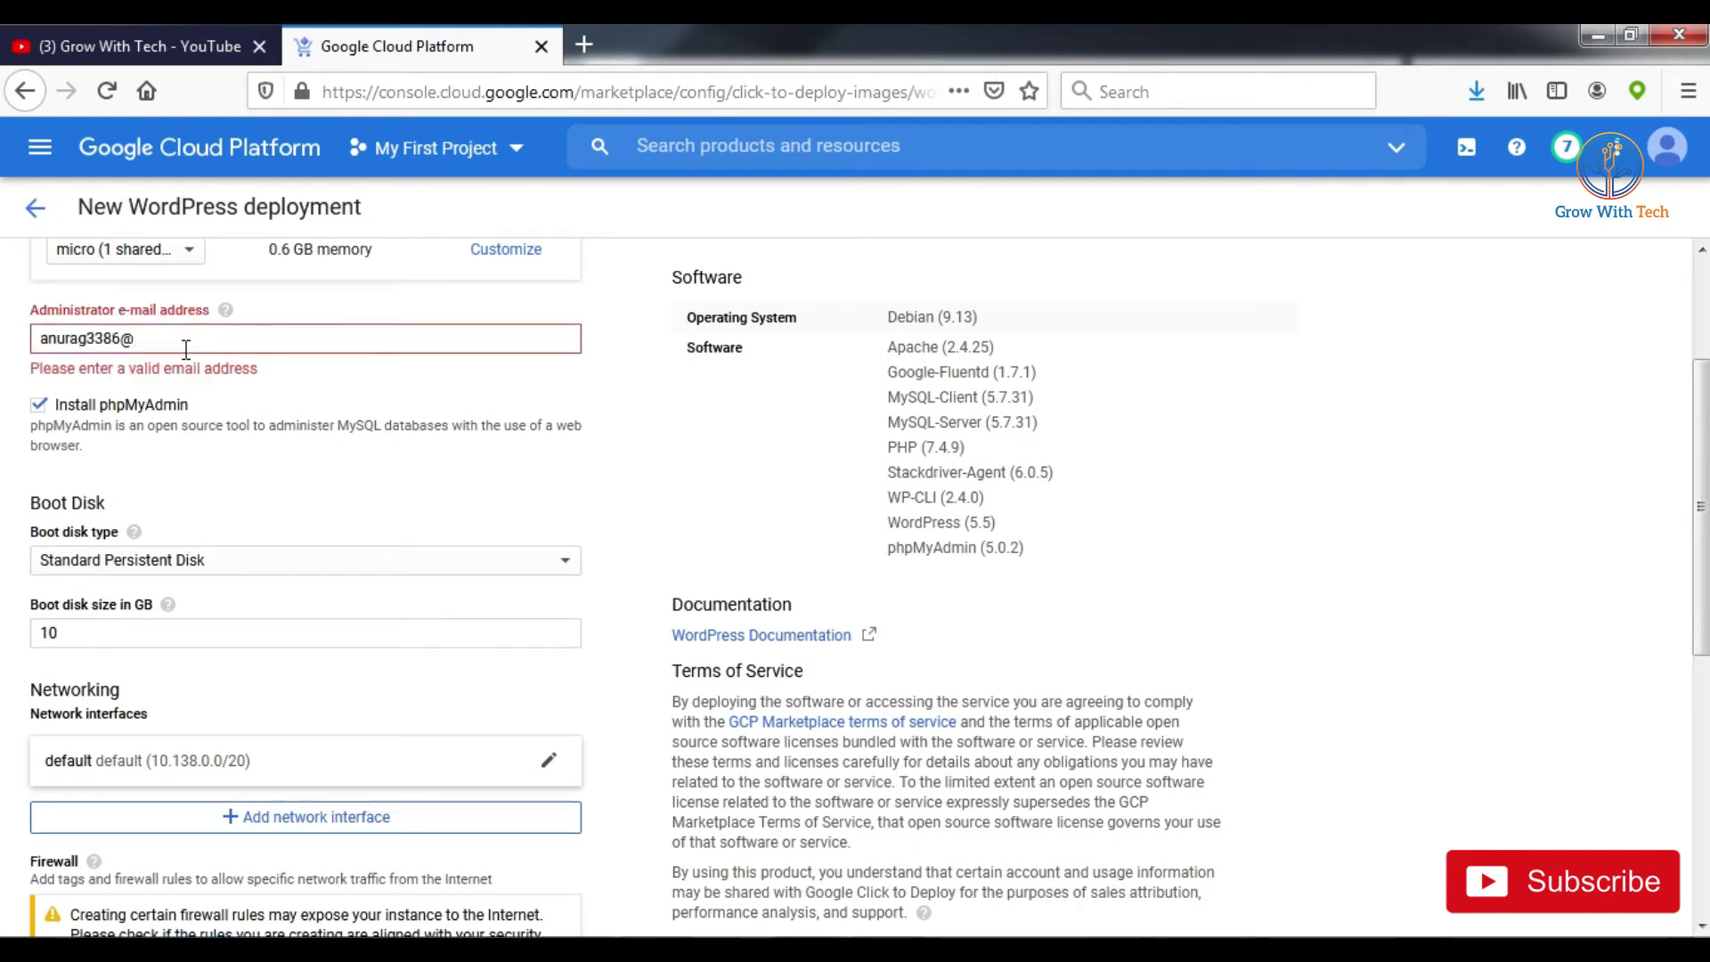
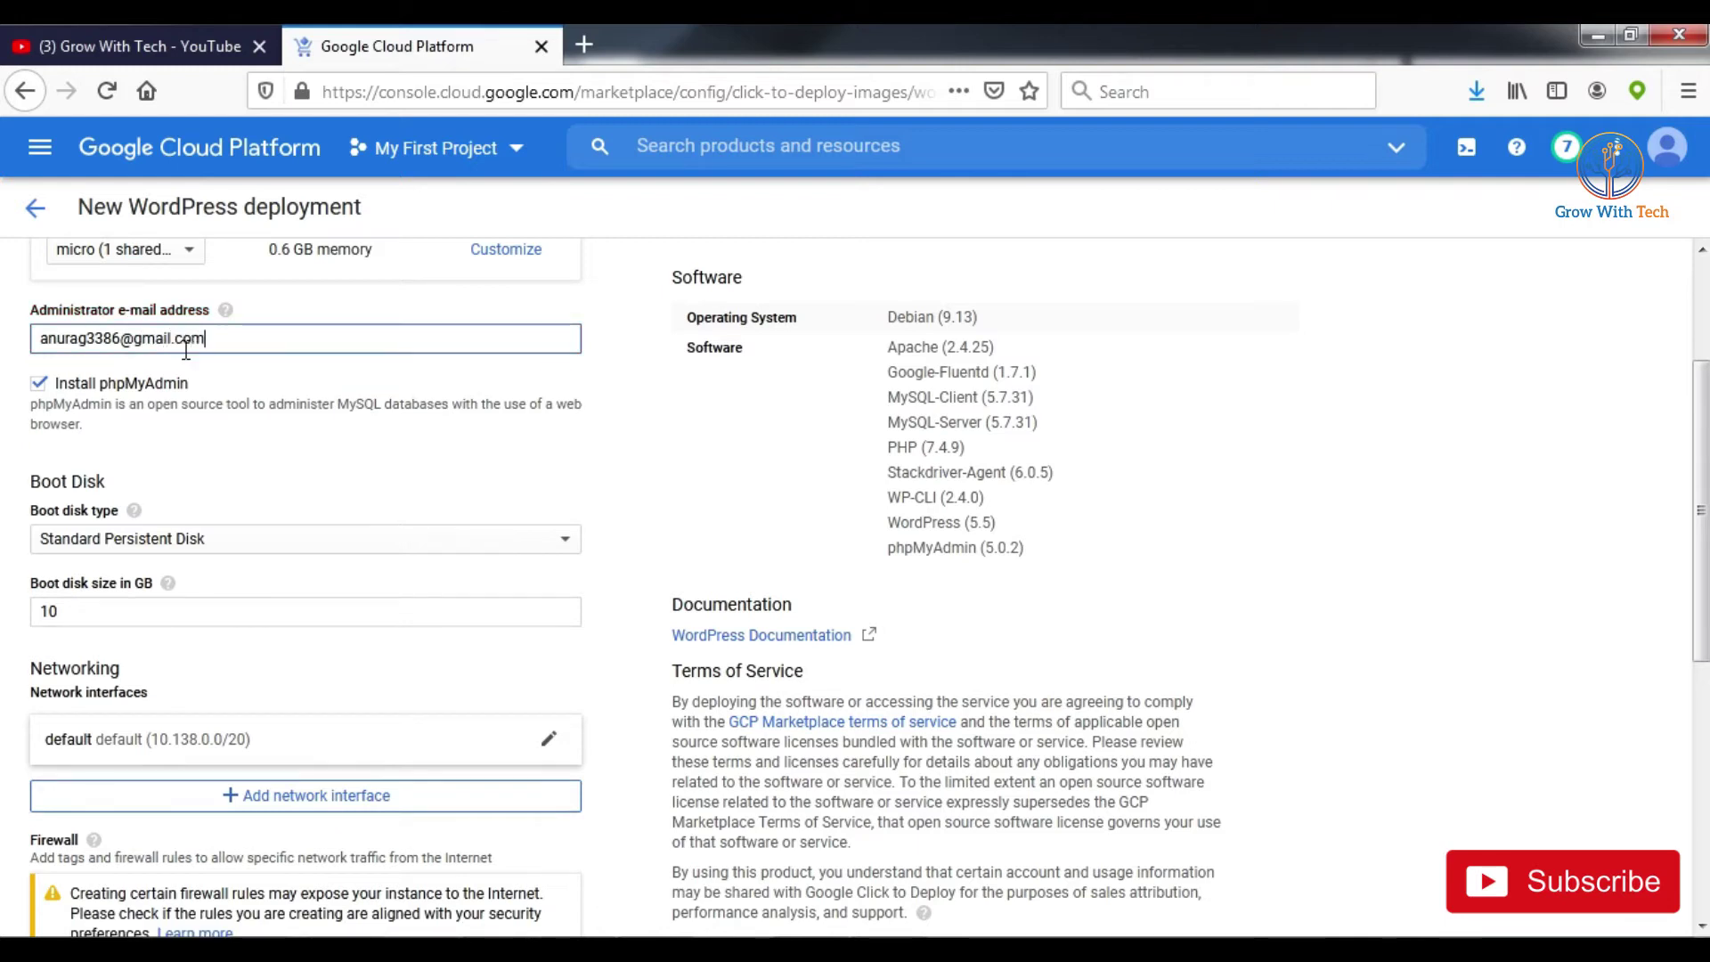
click(89, 385)
click(39, 382)
Step: Check the 10 GB boot disk size and the boot disk type choices
scroll(294, 454, down, 1)
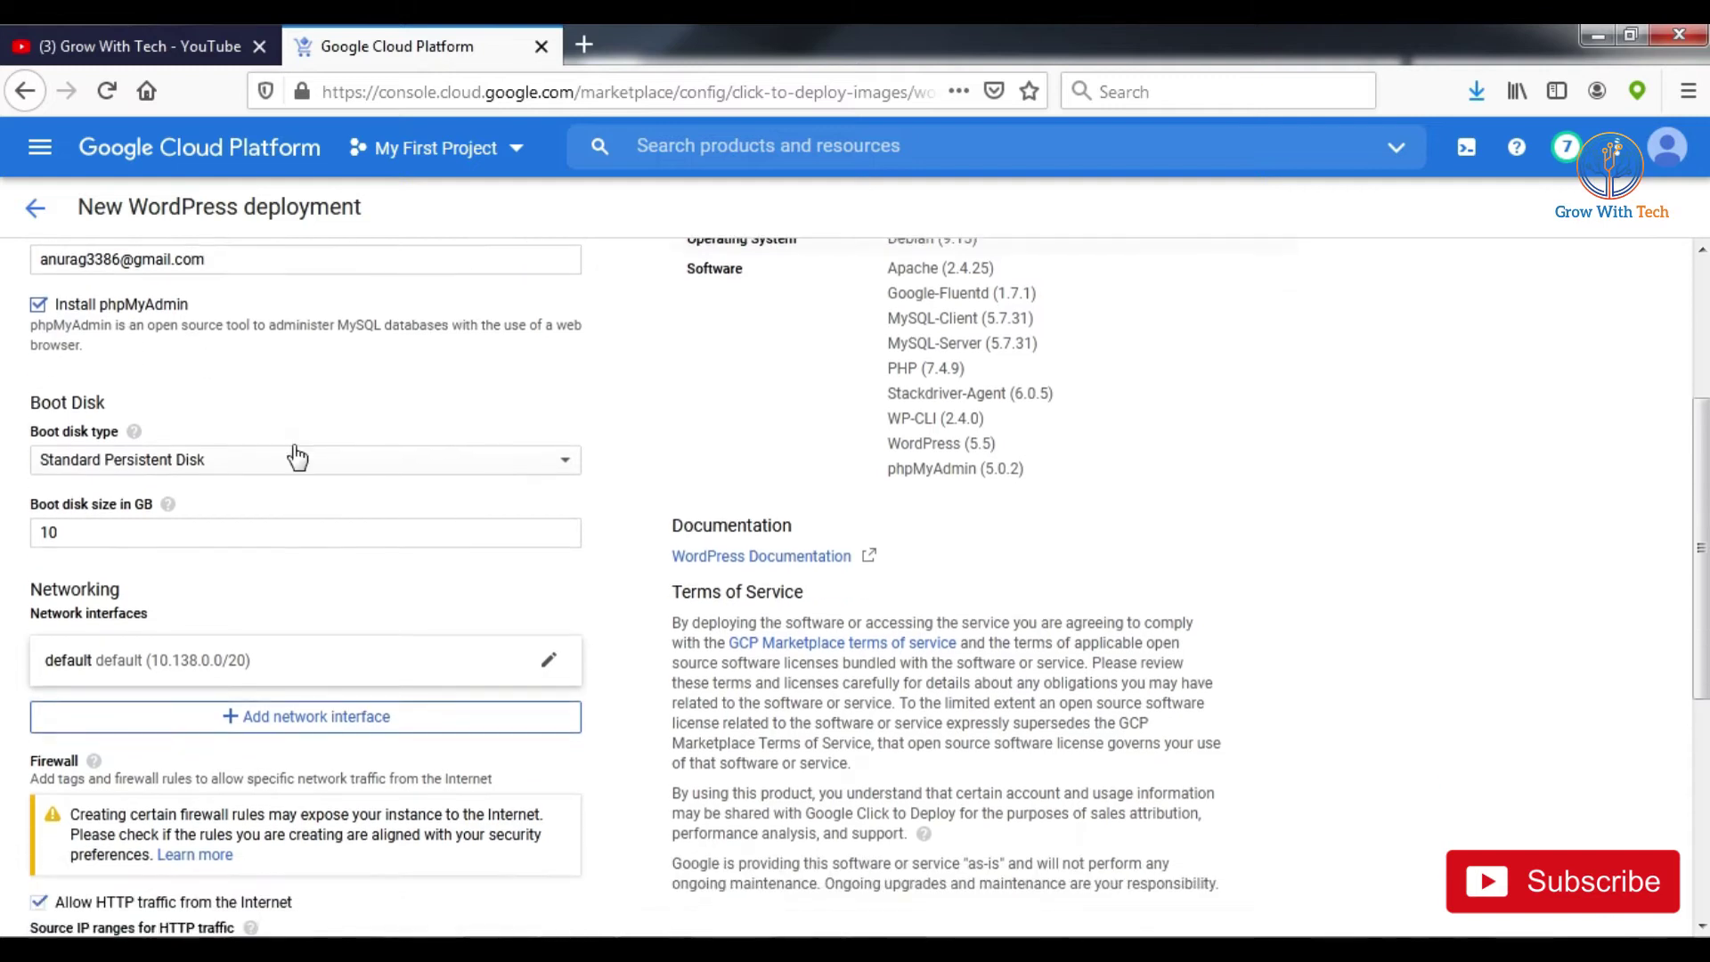
click(178, 510)
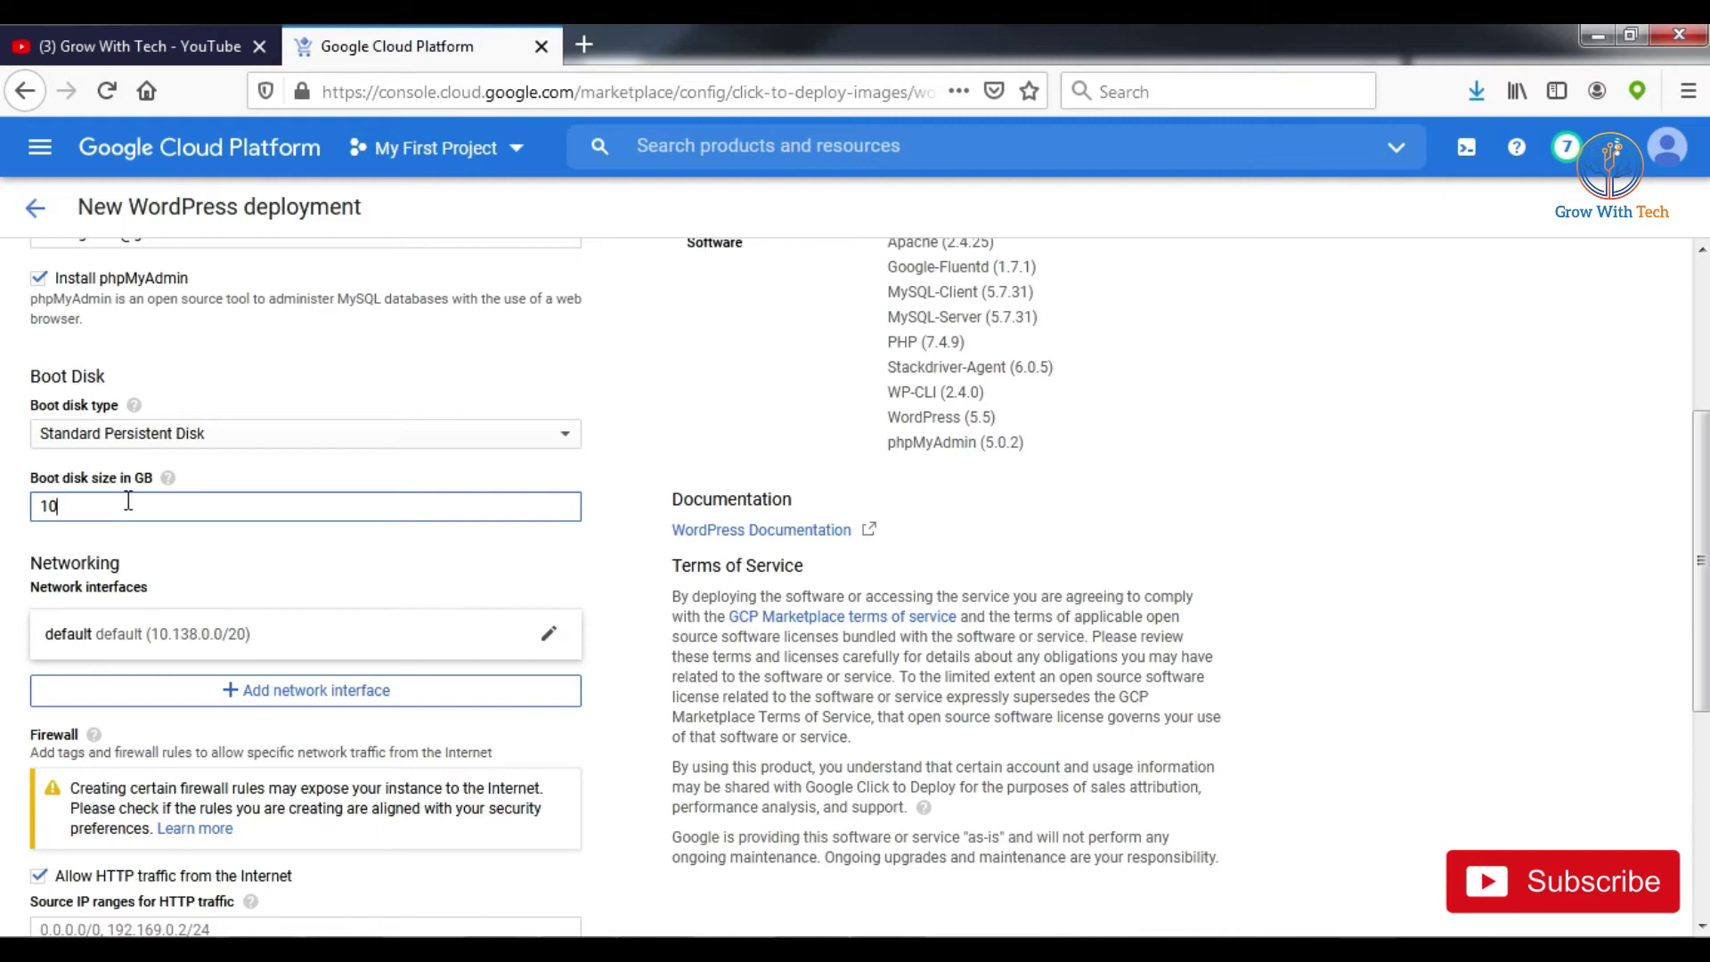
click(227, 433)
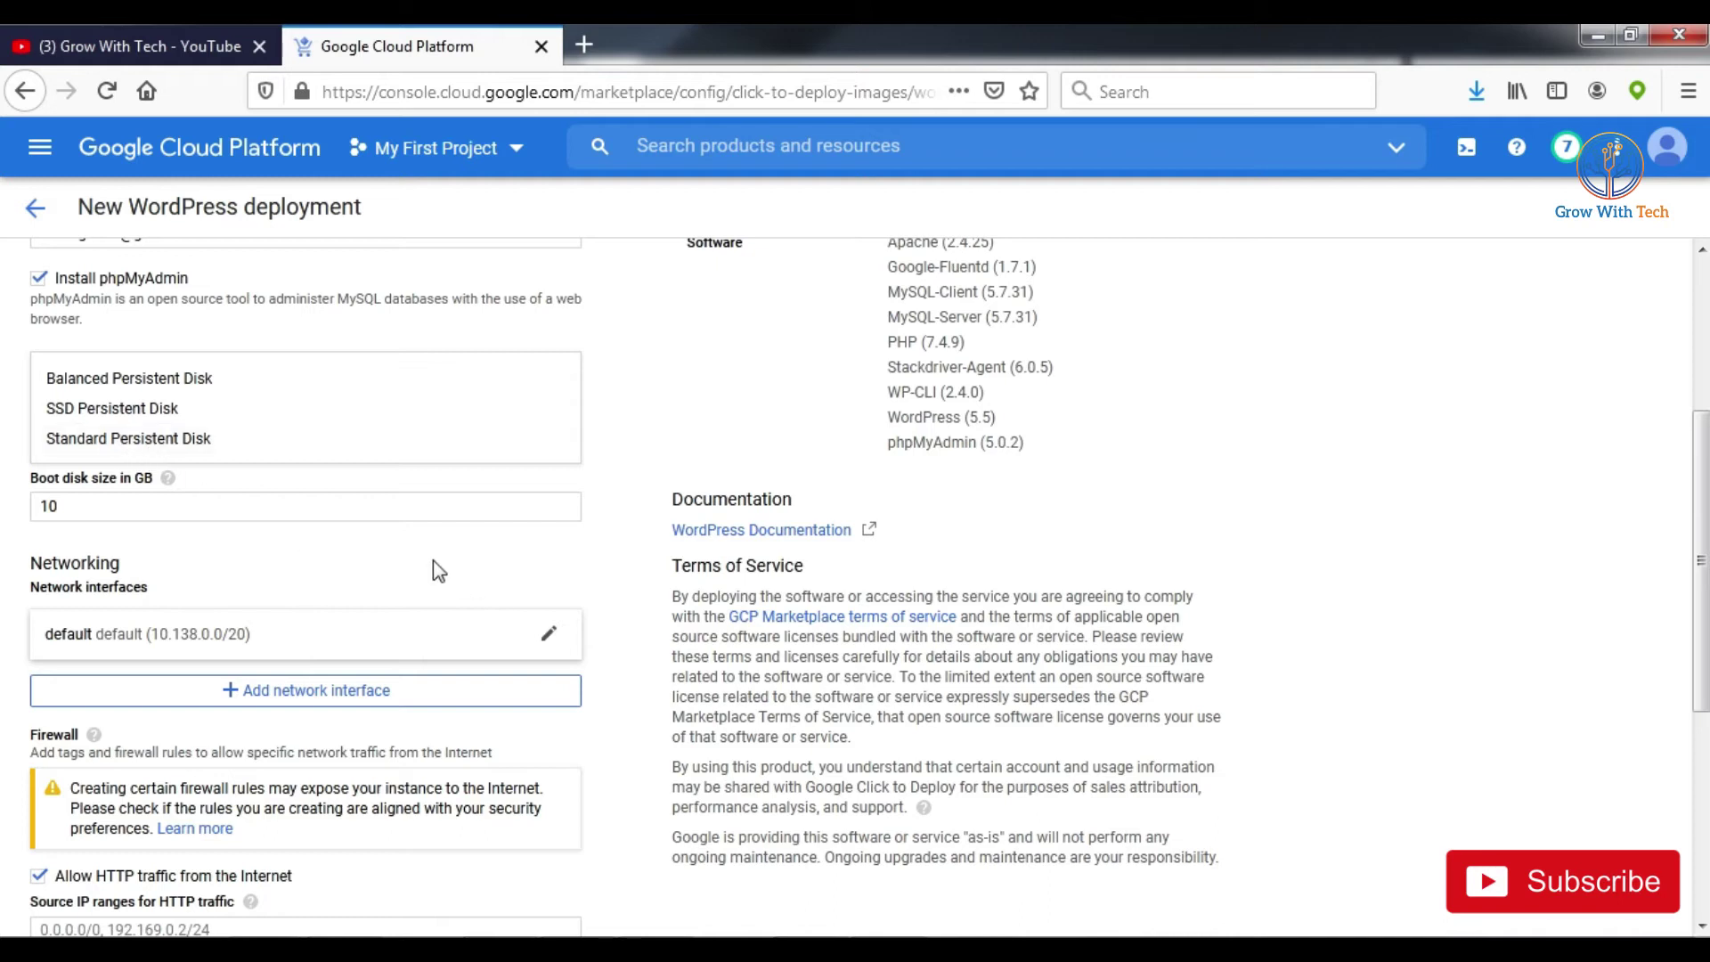
Step: Keep Standard Persistent Disk, allow HTTPS traffic and accept the GCP Marketplace Terms of Service
click(151, 441)
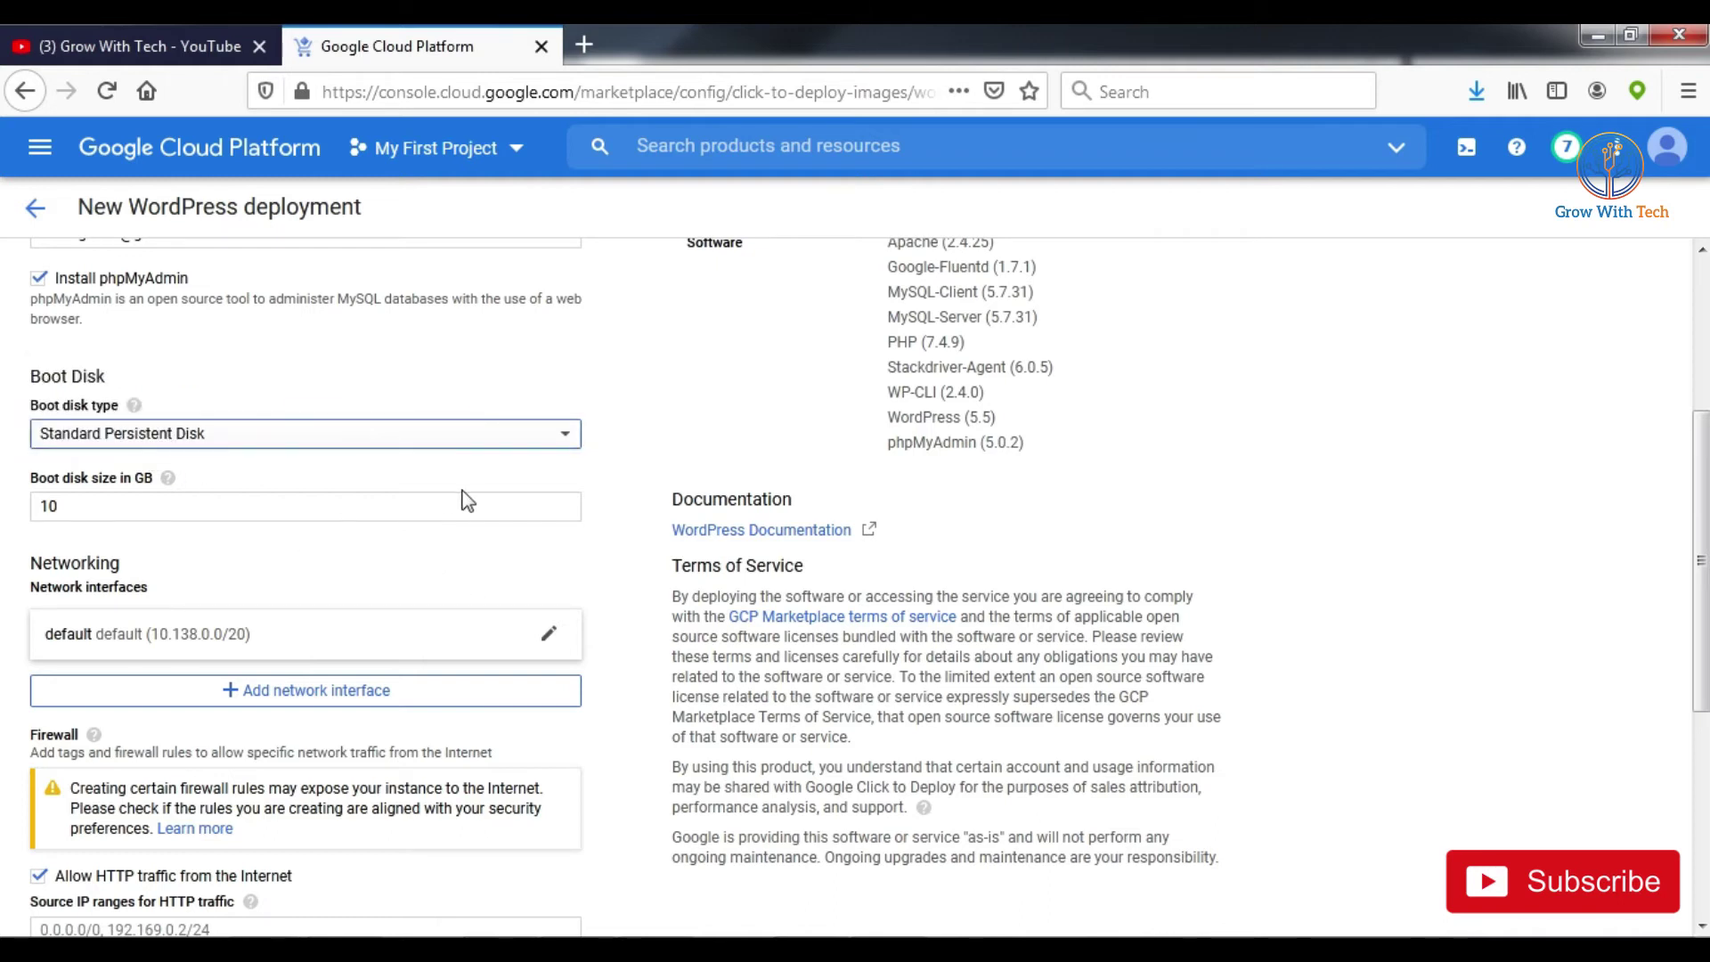
scroll(465, 501, down, 3)
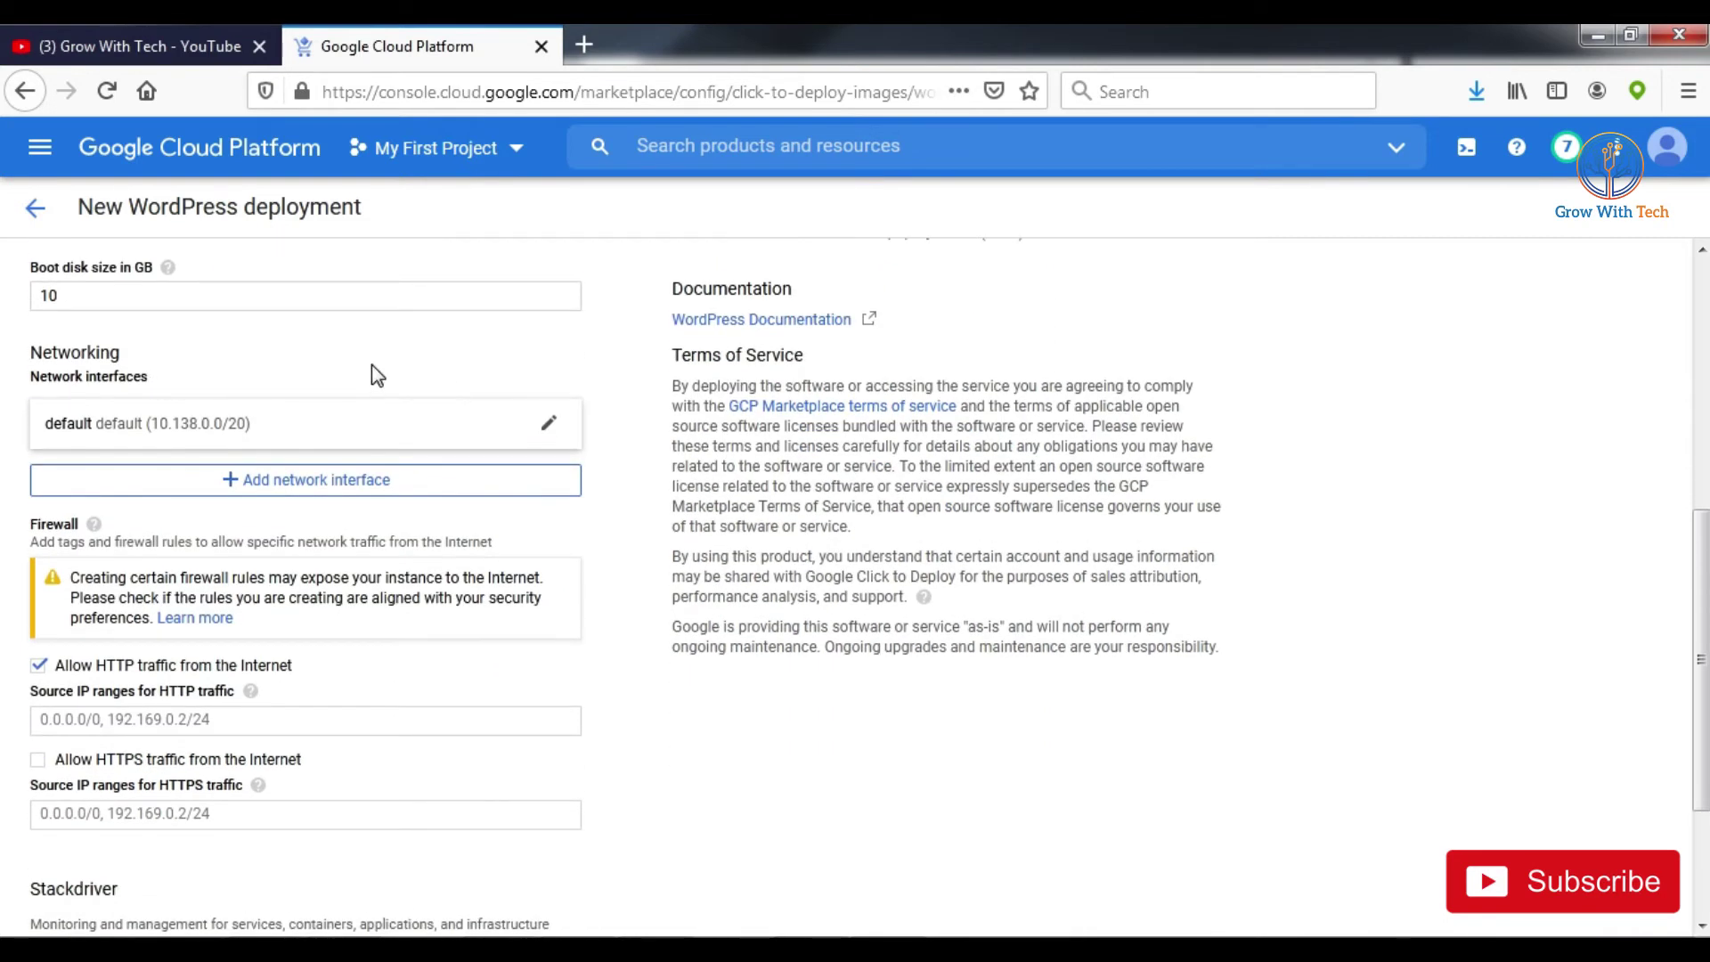
scroll(370, 371, down, 2)
scroll(175, 561, down, 2)
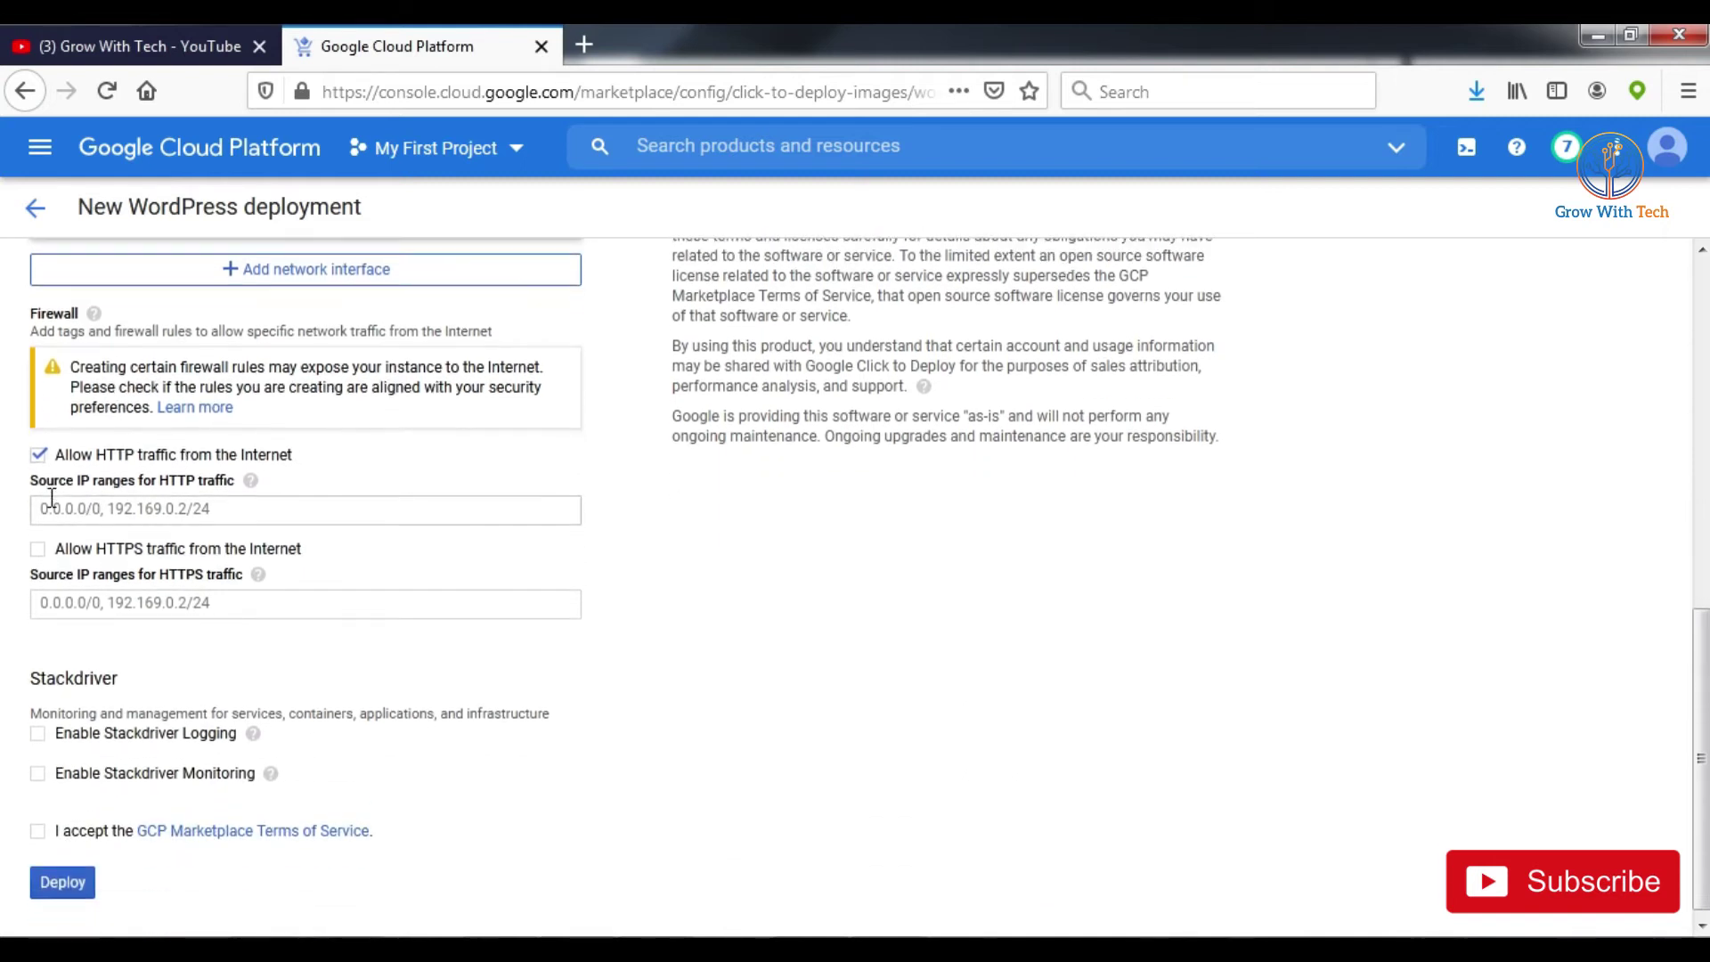
click(39, 549)
scroll(539, 521, down, 1)
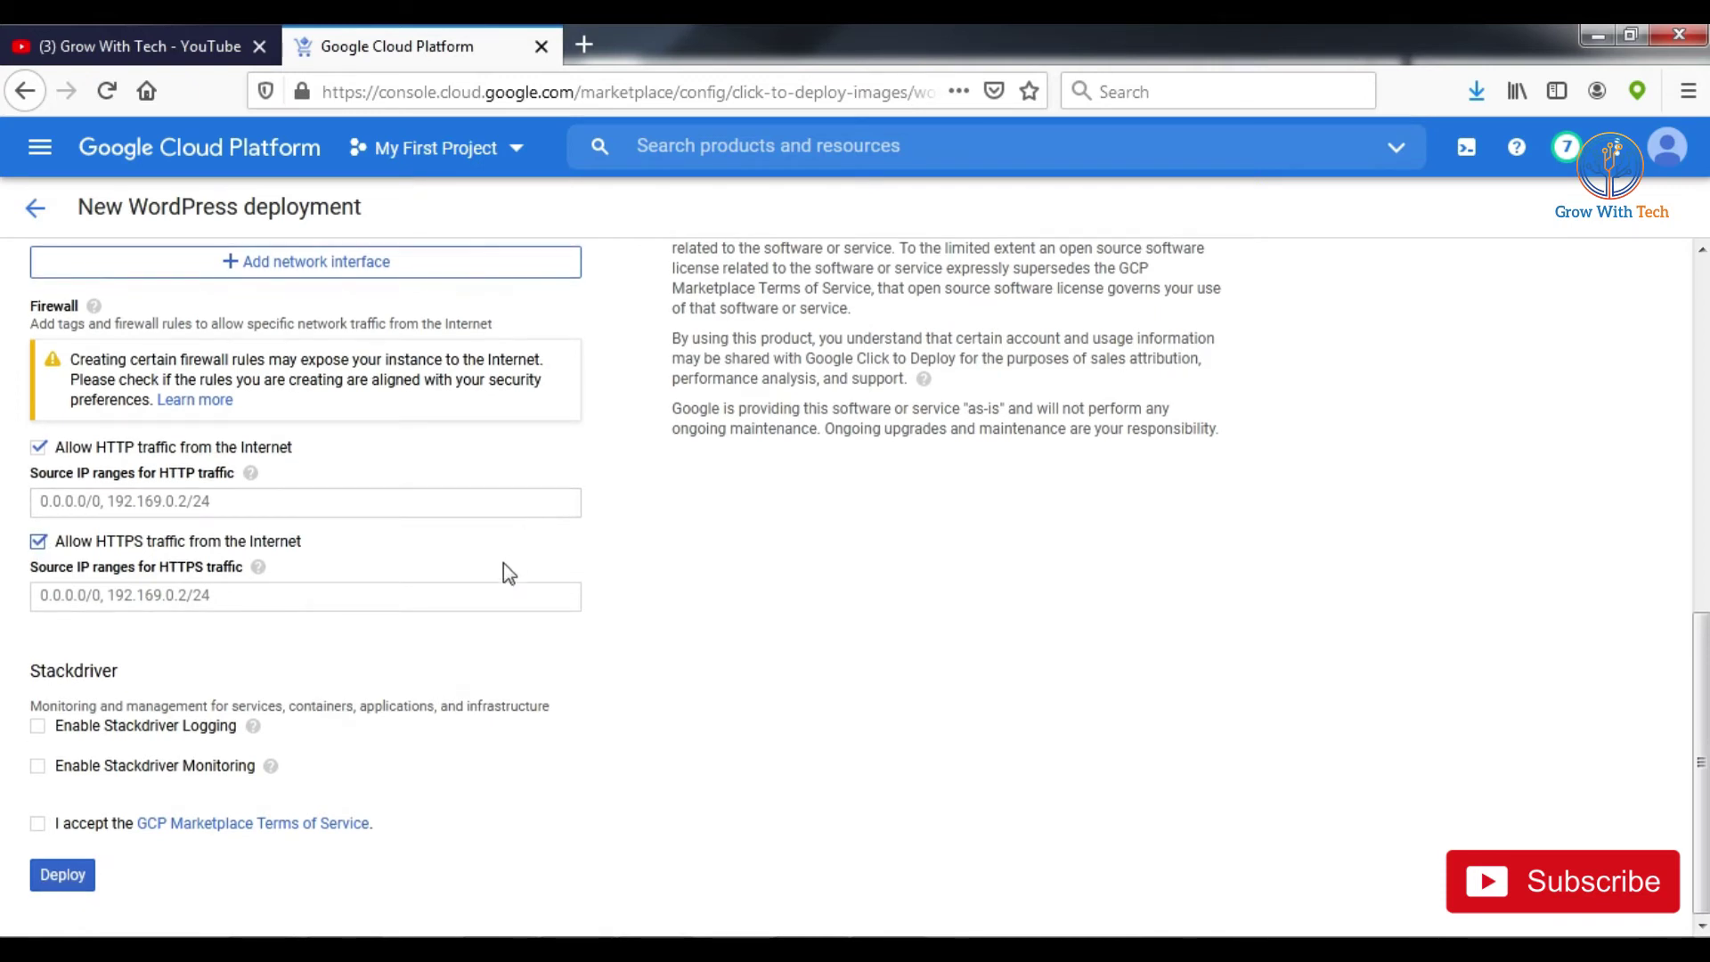
click(40, 825)
Step: Review the Debian OS and bundled software listed, then deploy the WordPress instance
scroll(736, 675, up, 10)
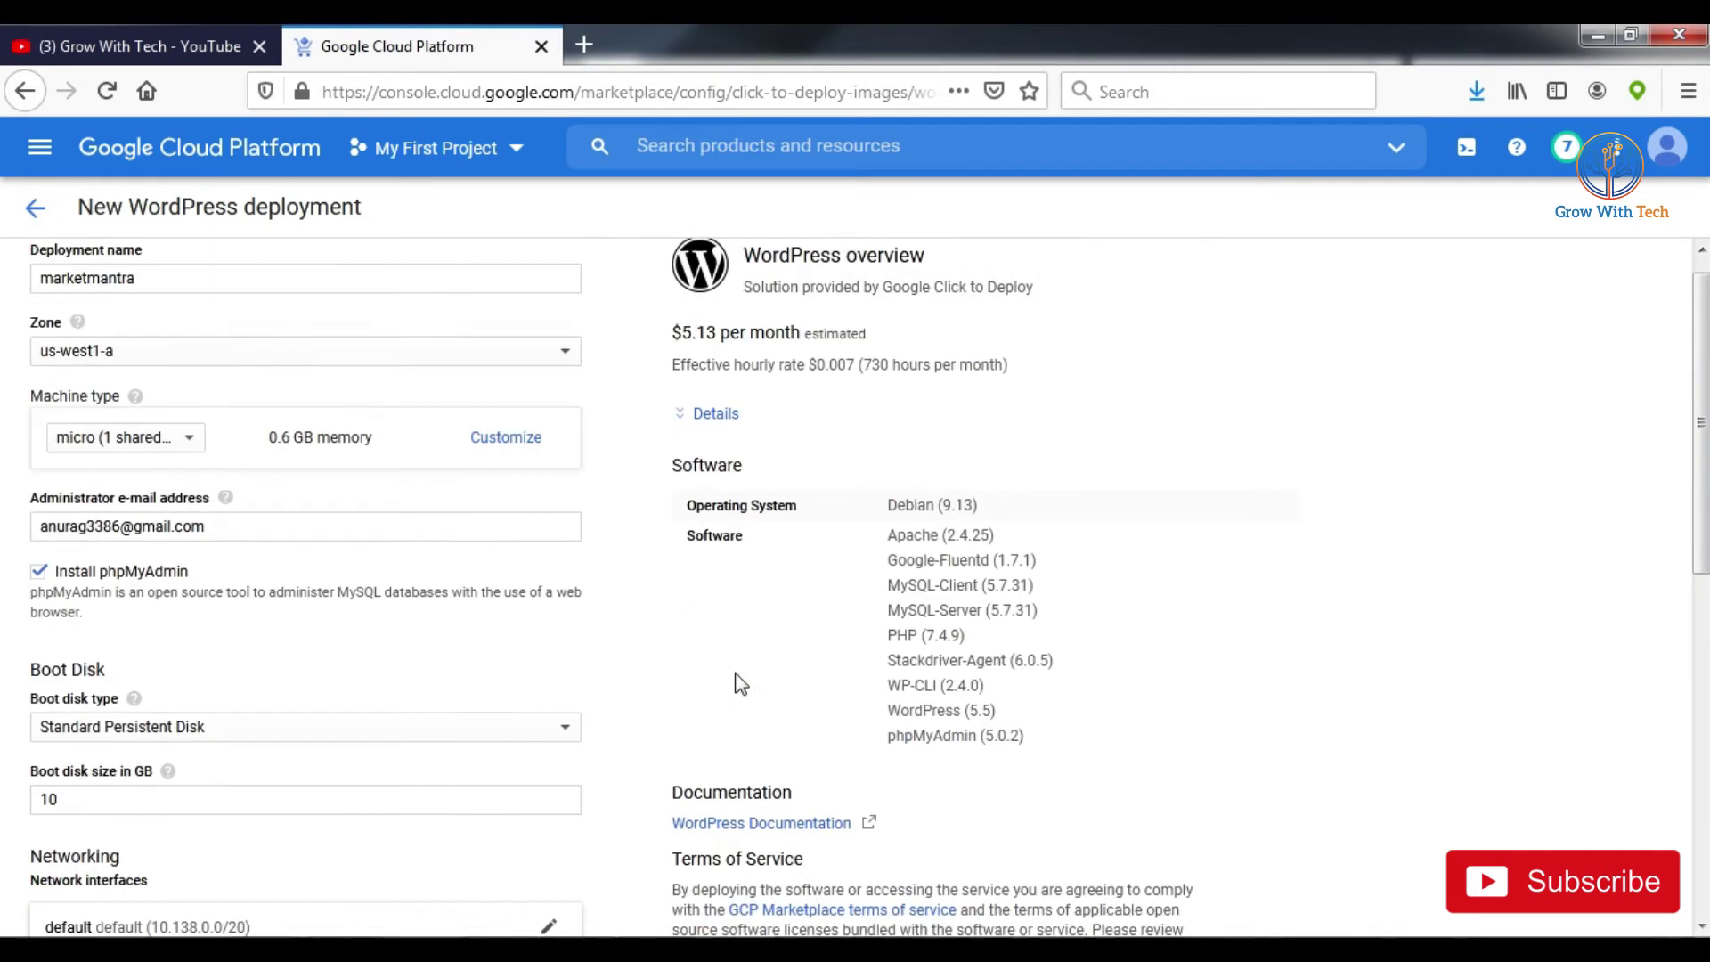
drag(697, 534, 955, 534)
drag(697, 559, 986, 767)
click(1037, 729)
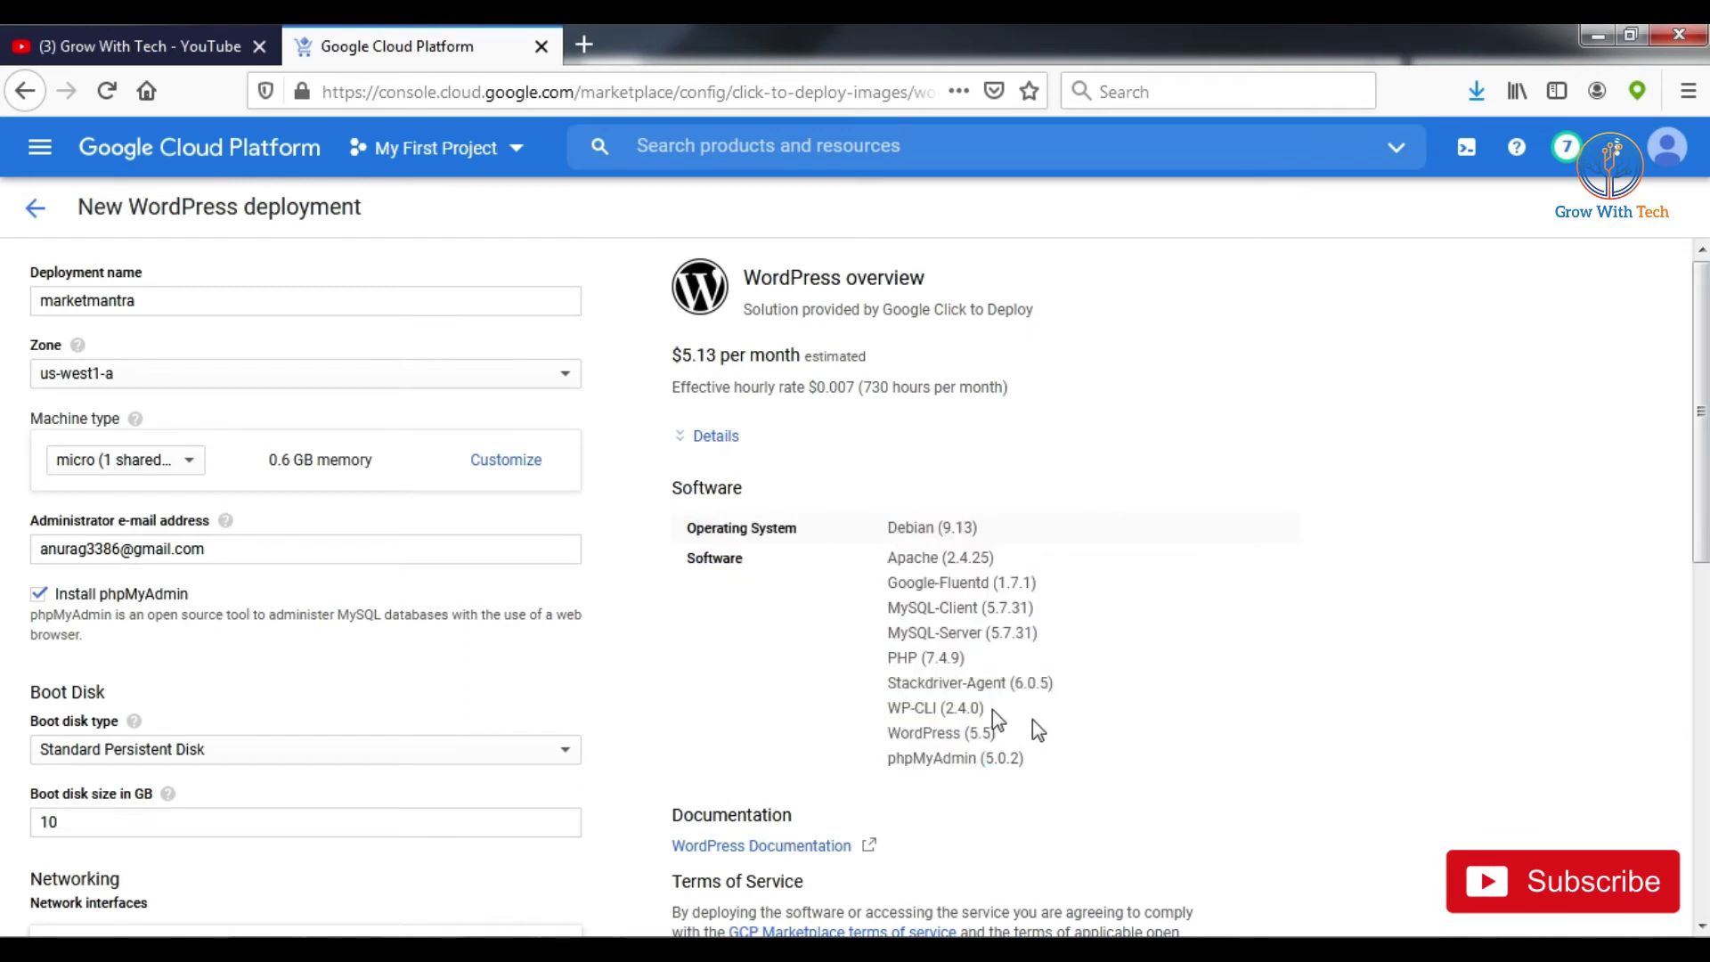
scroll(920, 488, down, 5)
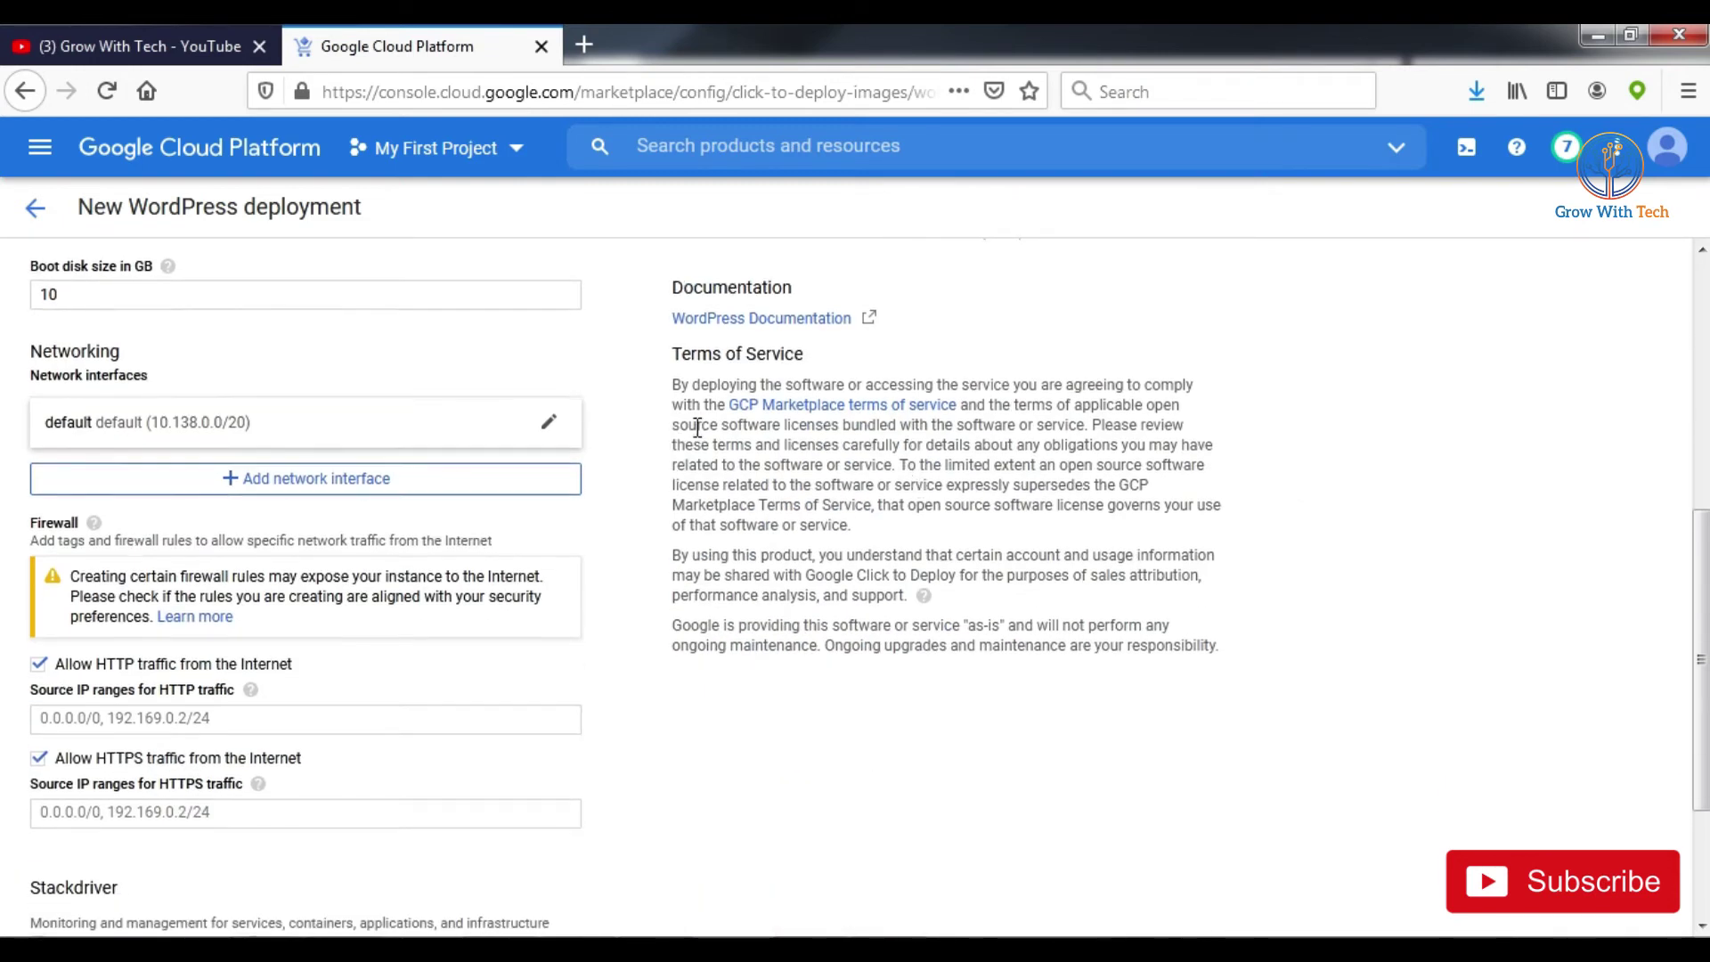
scroll(828, 485, down, 2)
click(63, 877)
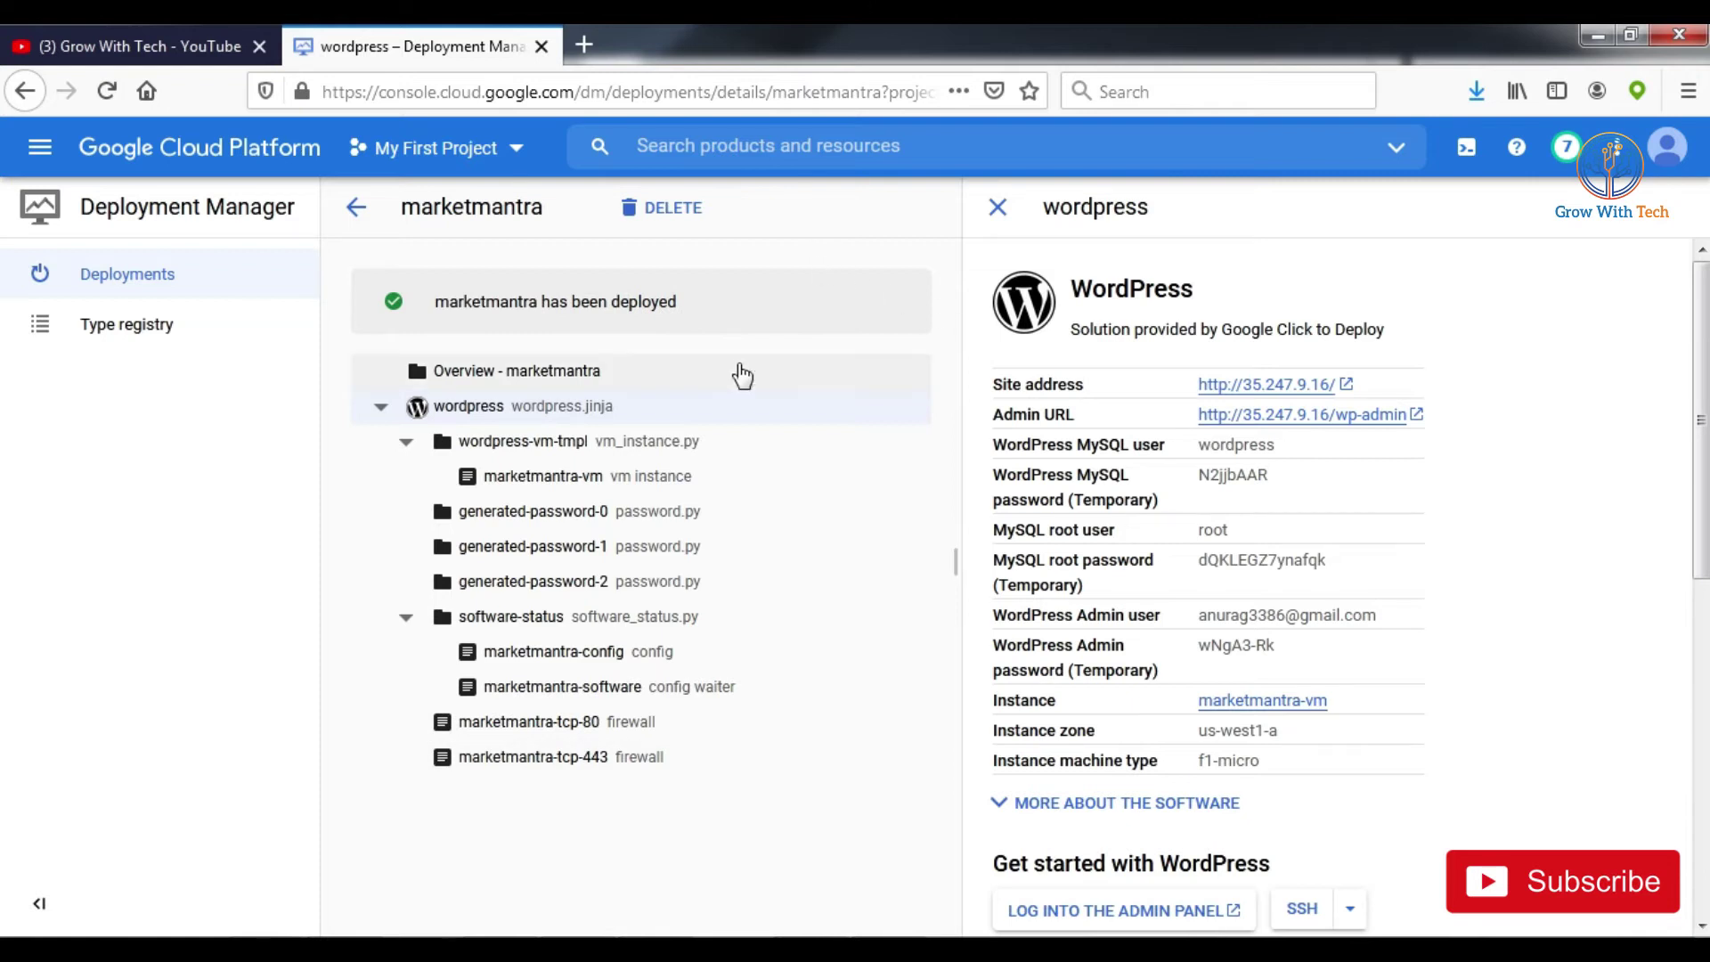
Step: Open the site at 35.247.9.16 in a new tab, then open the admin URL in another
middle_click(1272, 392)
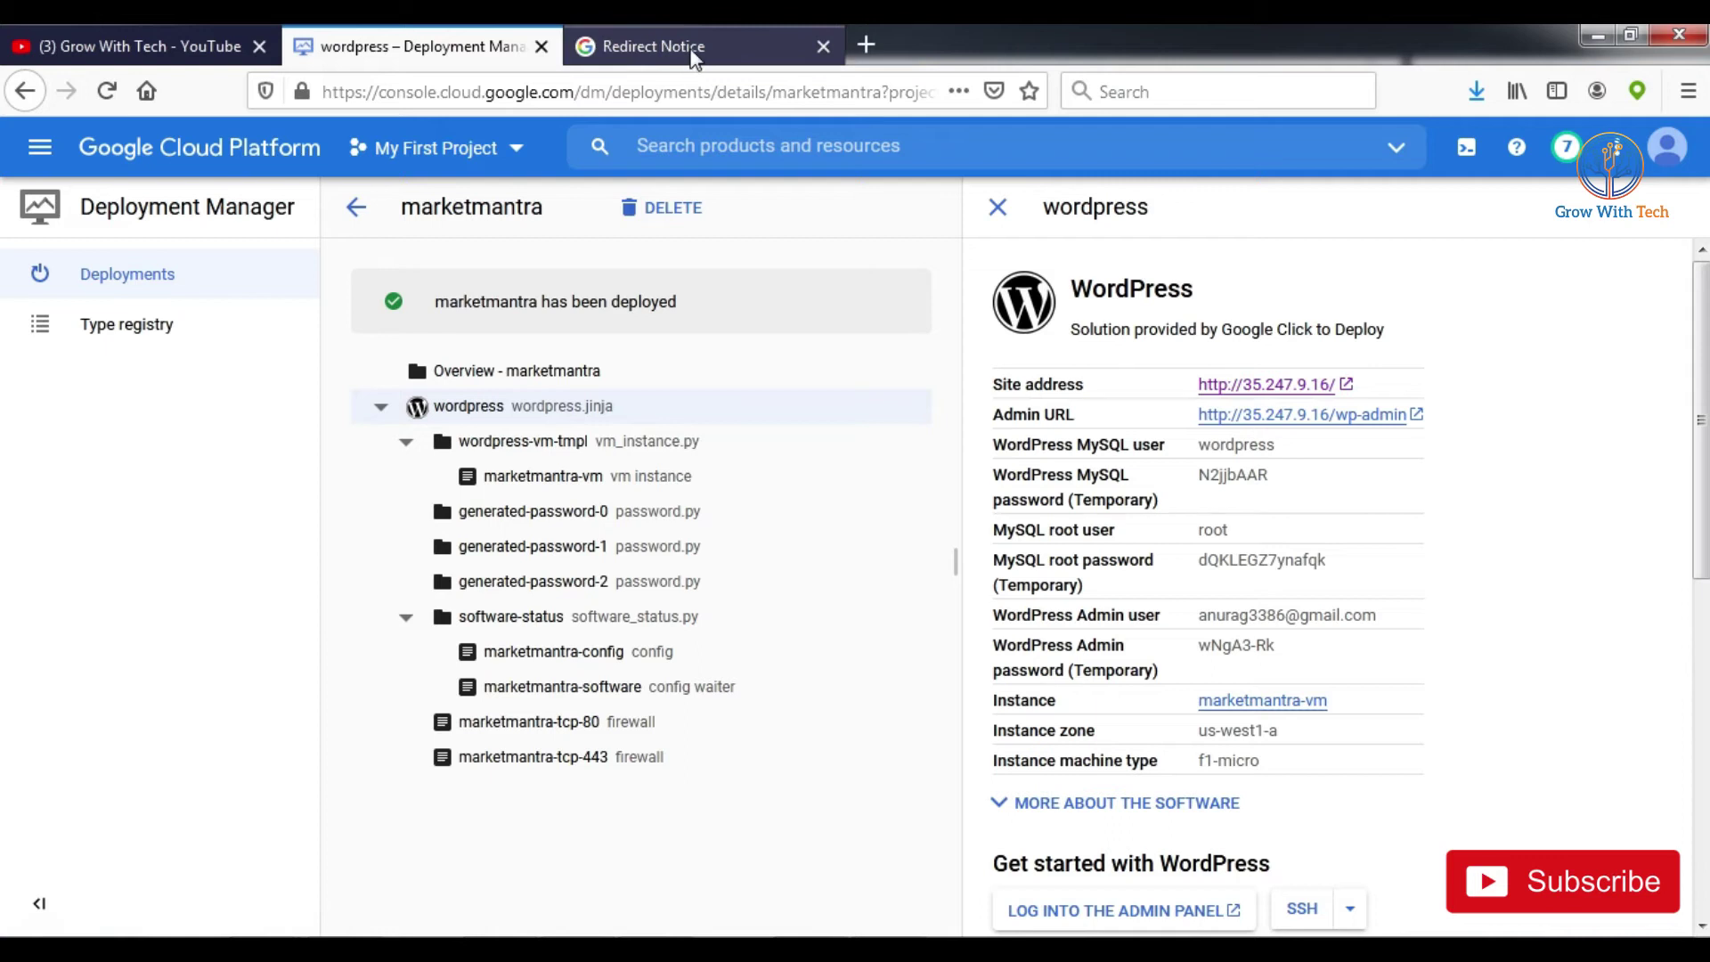
click(693, 53)
middle_click(599, 244)
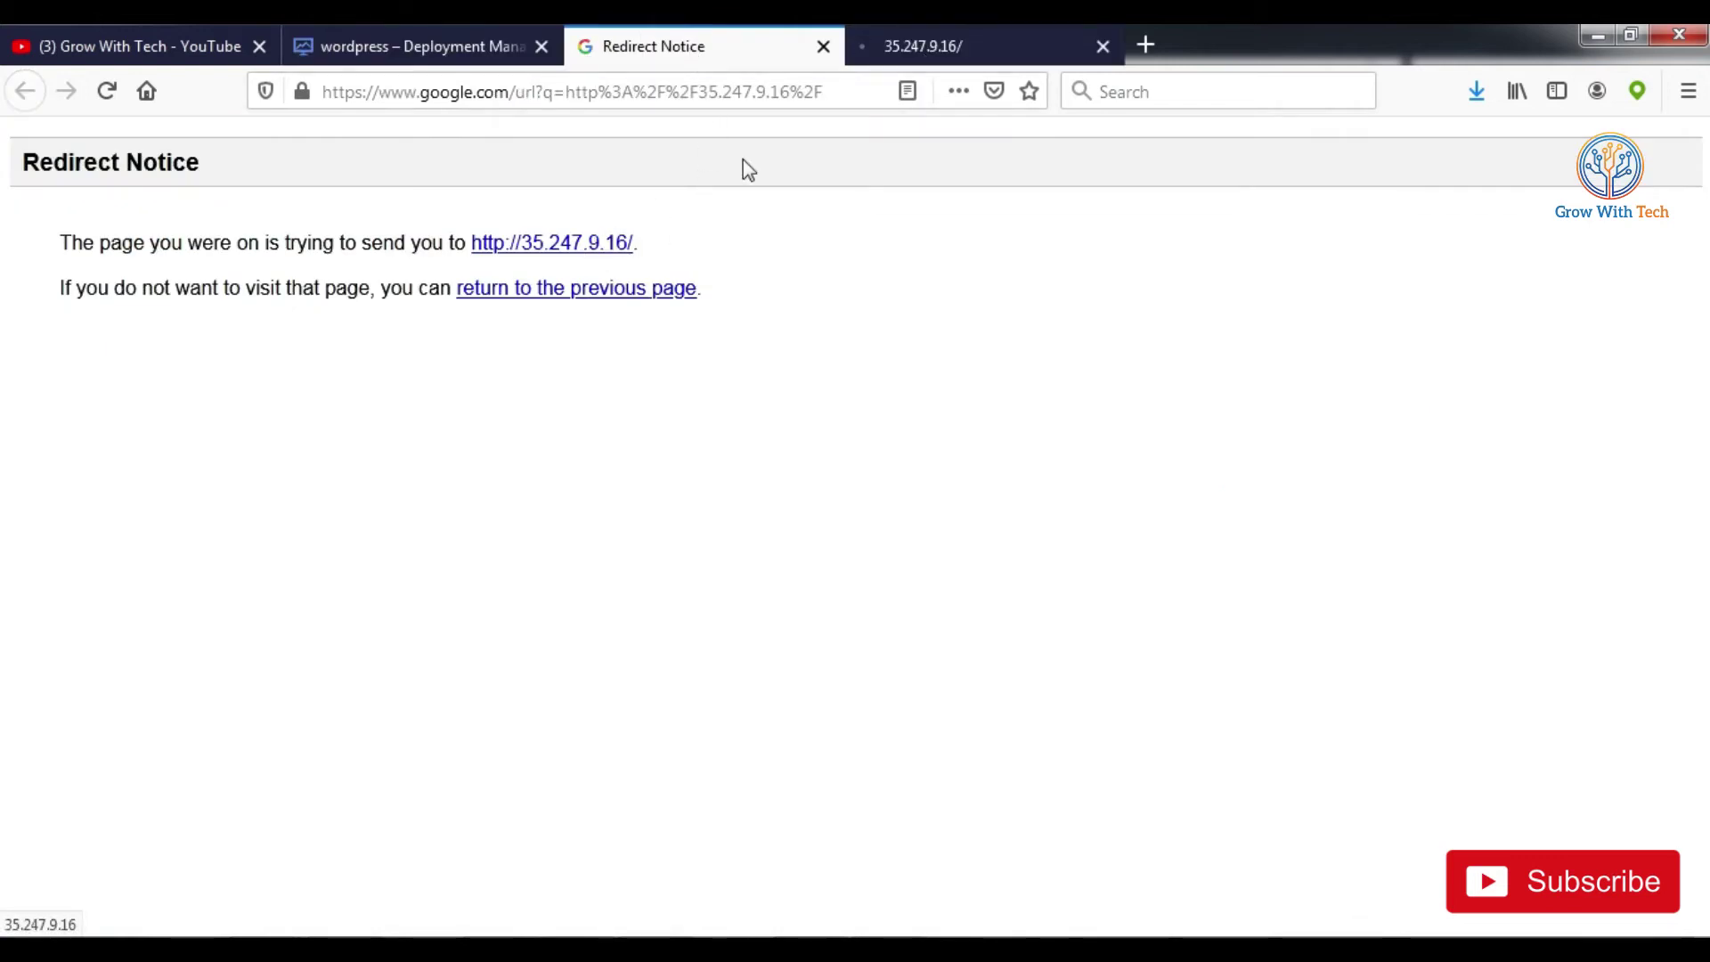
click(935, 50)
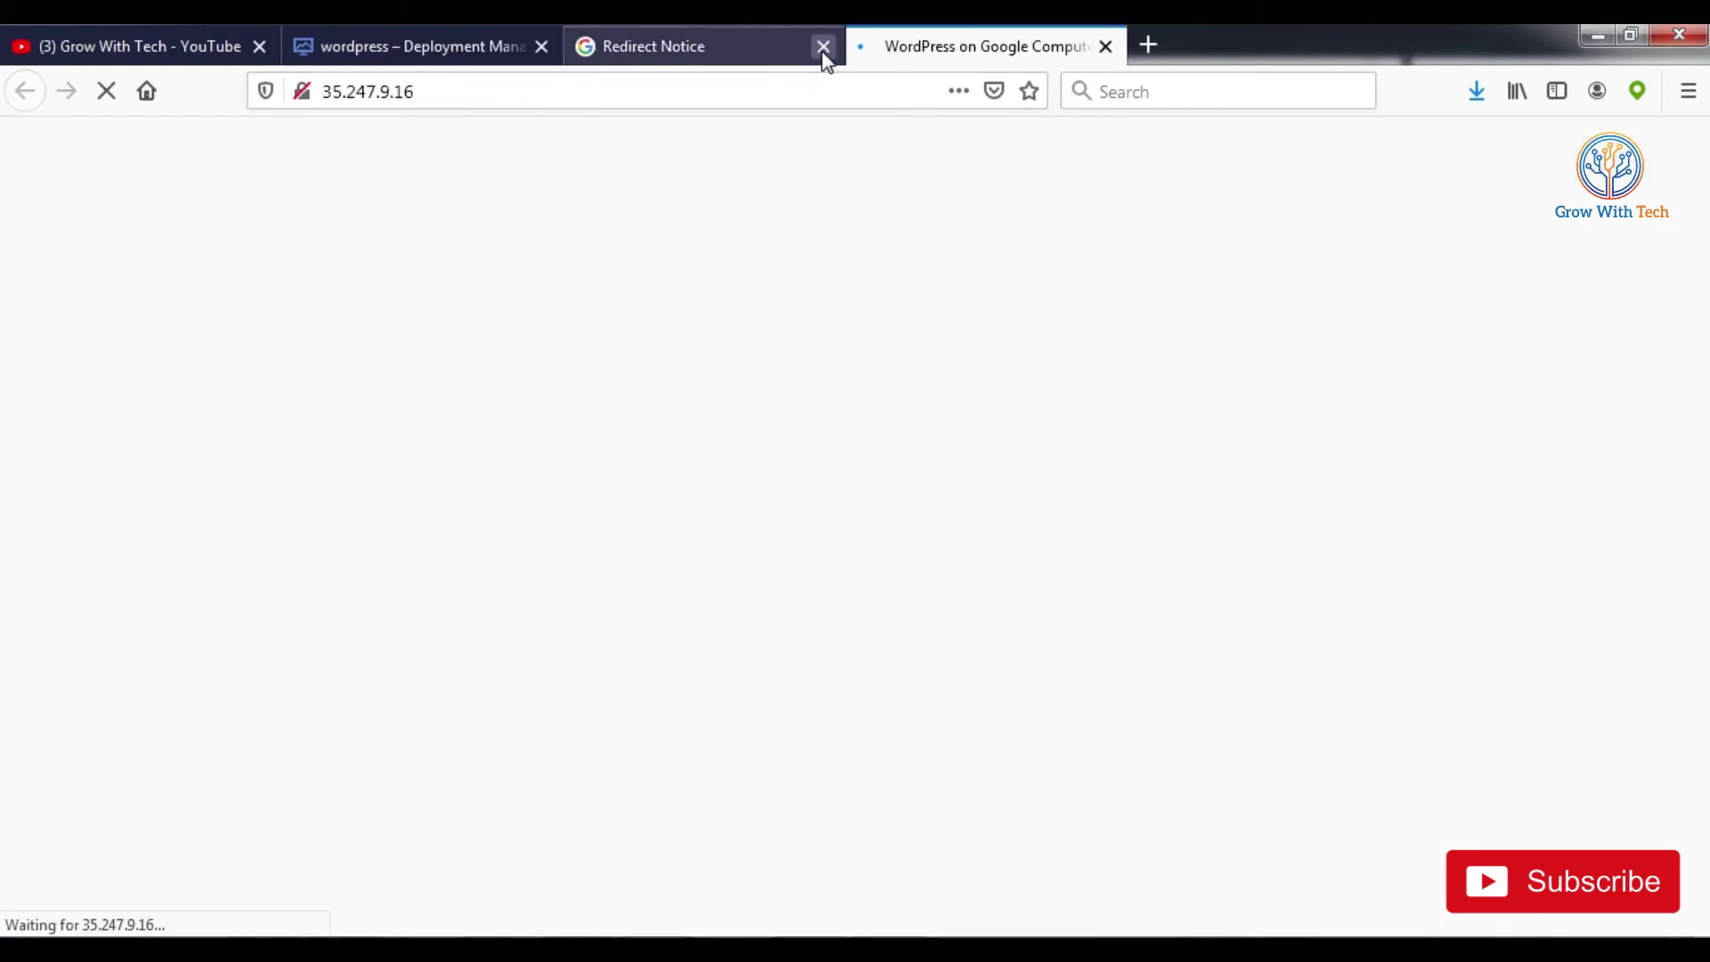
click(824, 46)
click(573, 94)
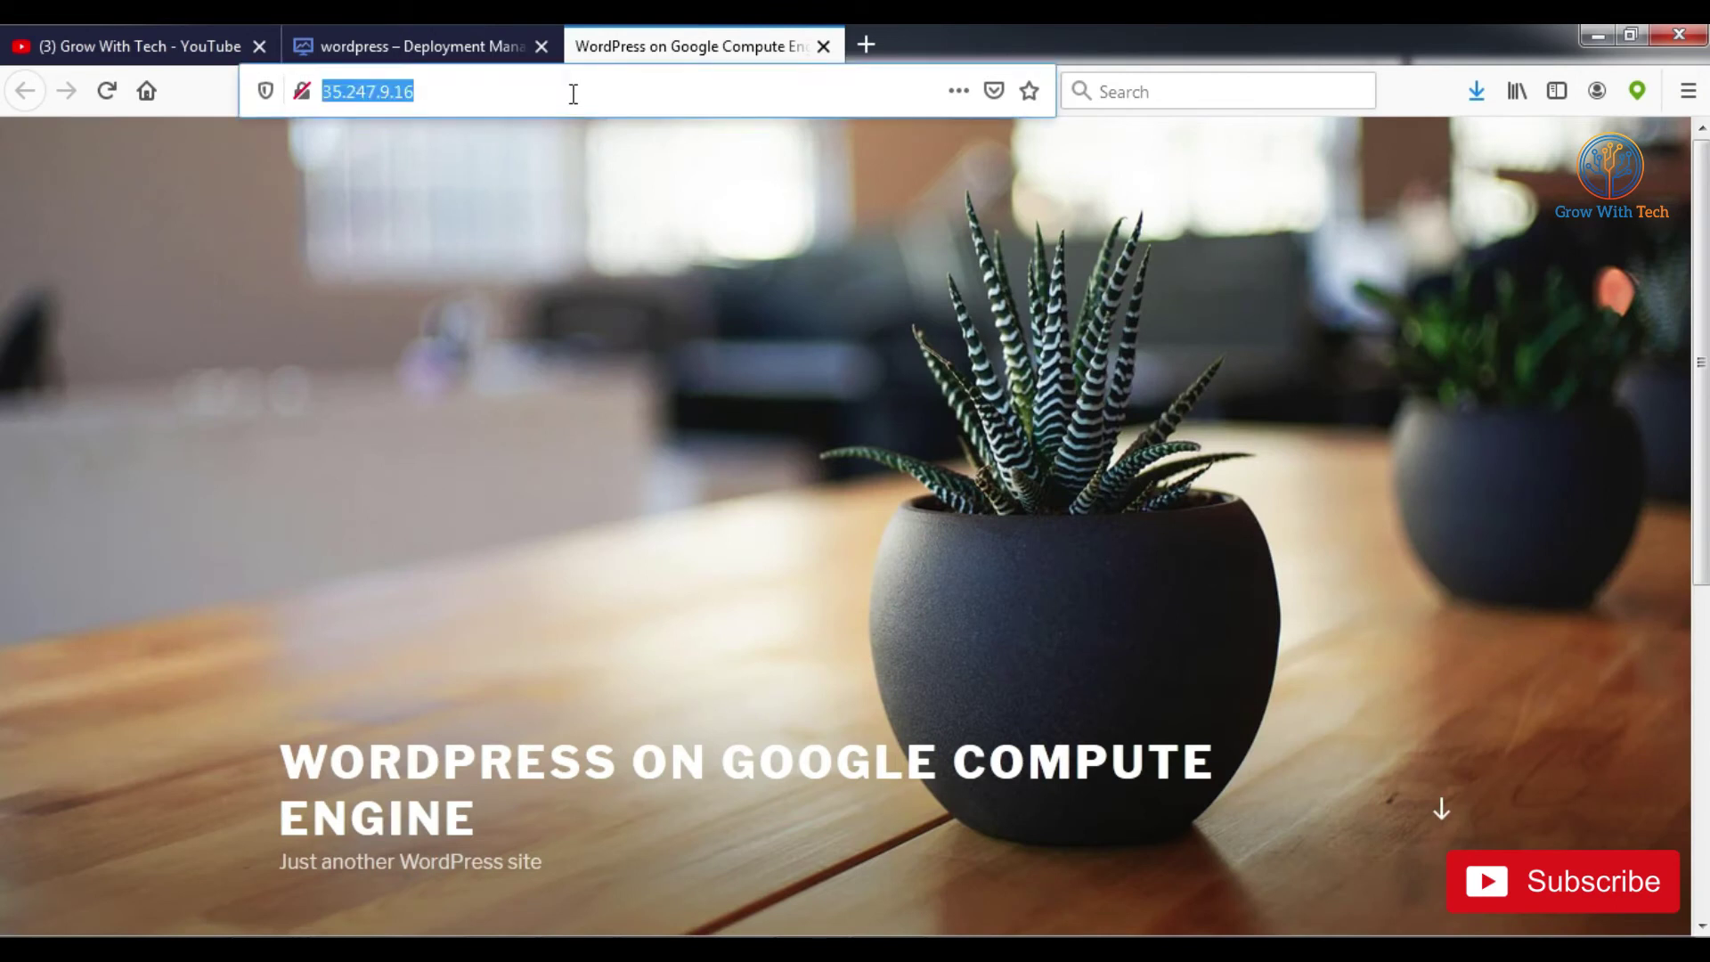
click(467, 51)
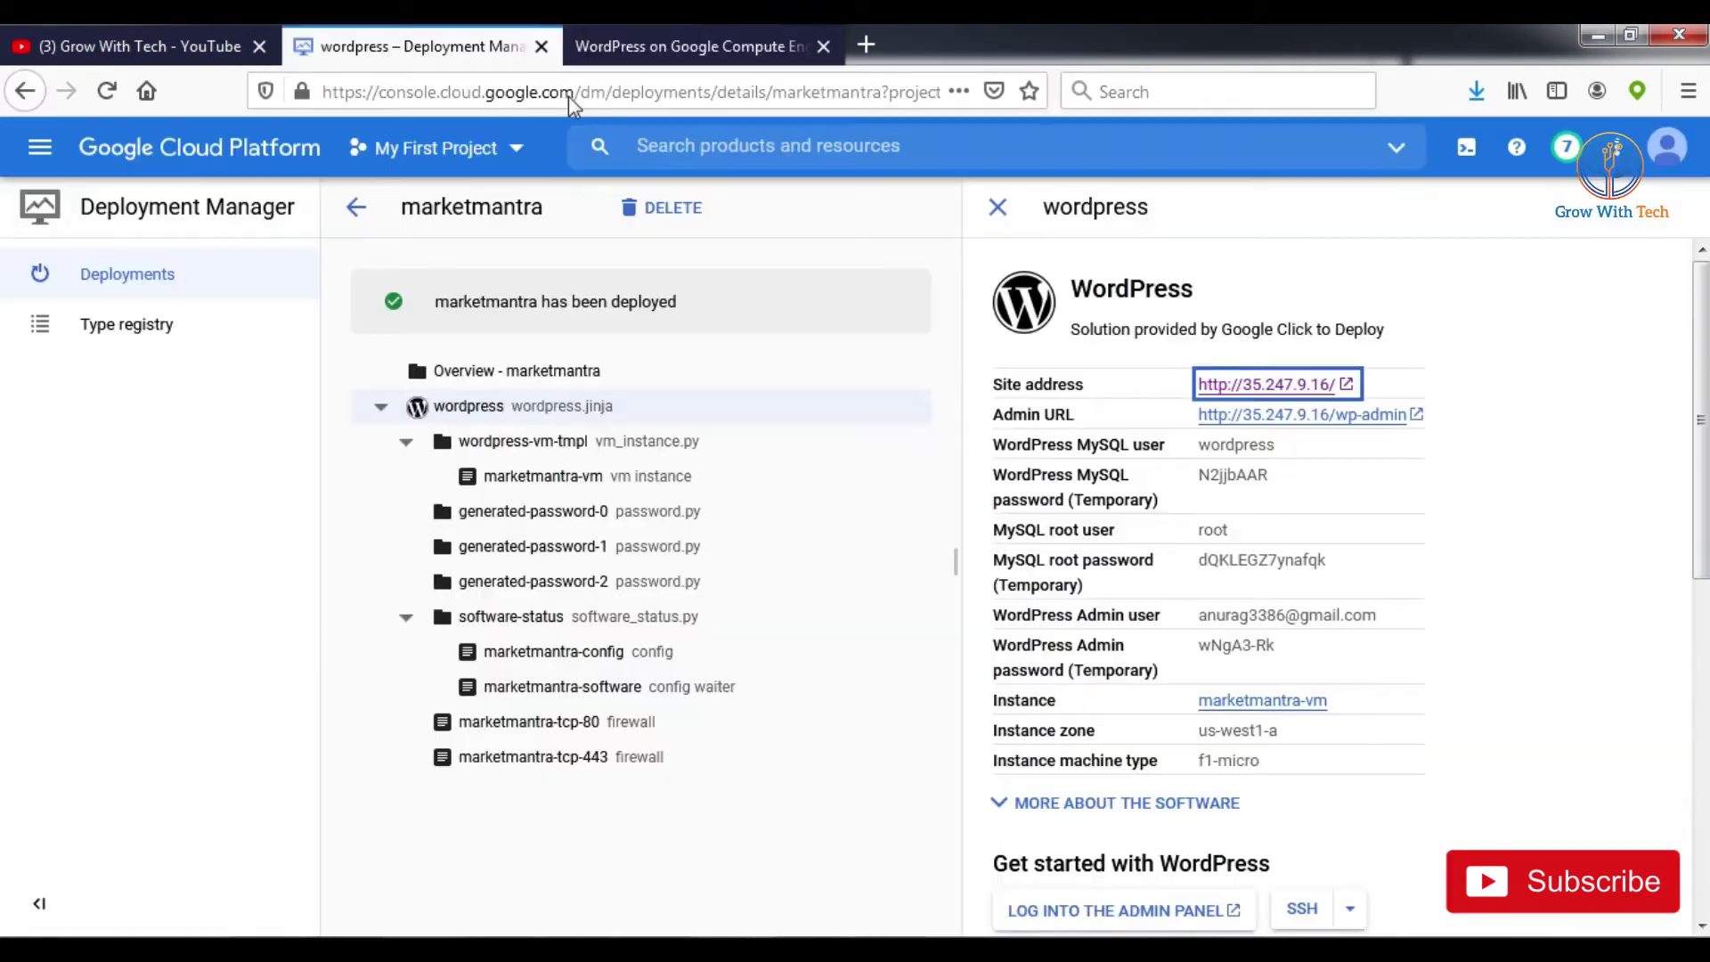
middle_click(1204, 387)
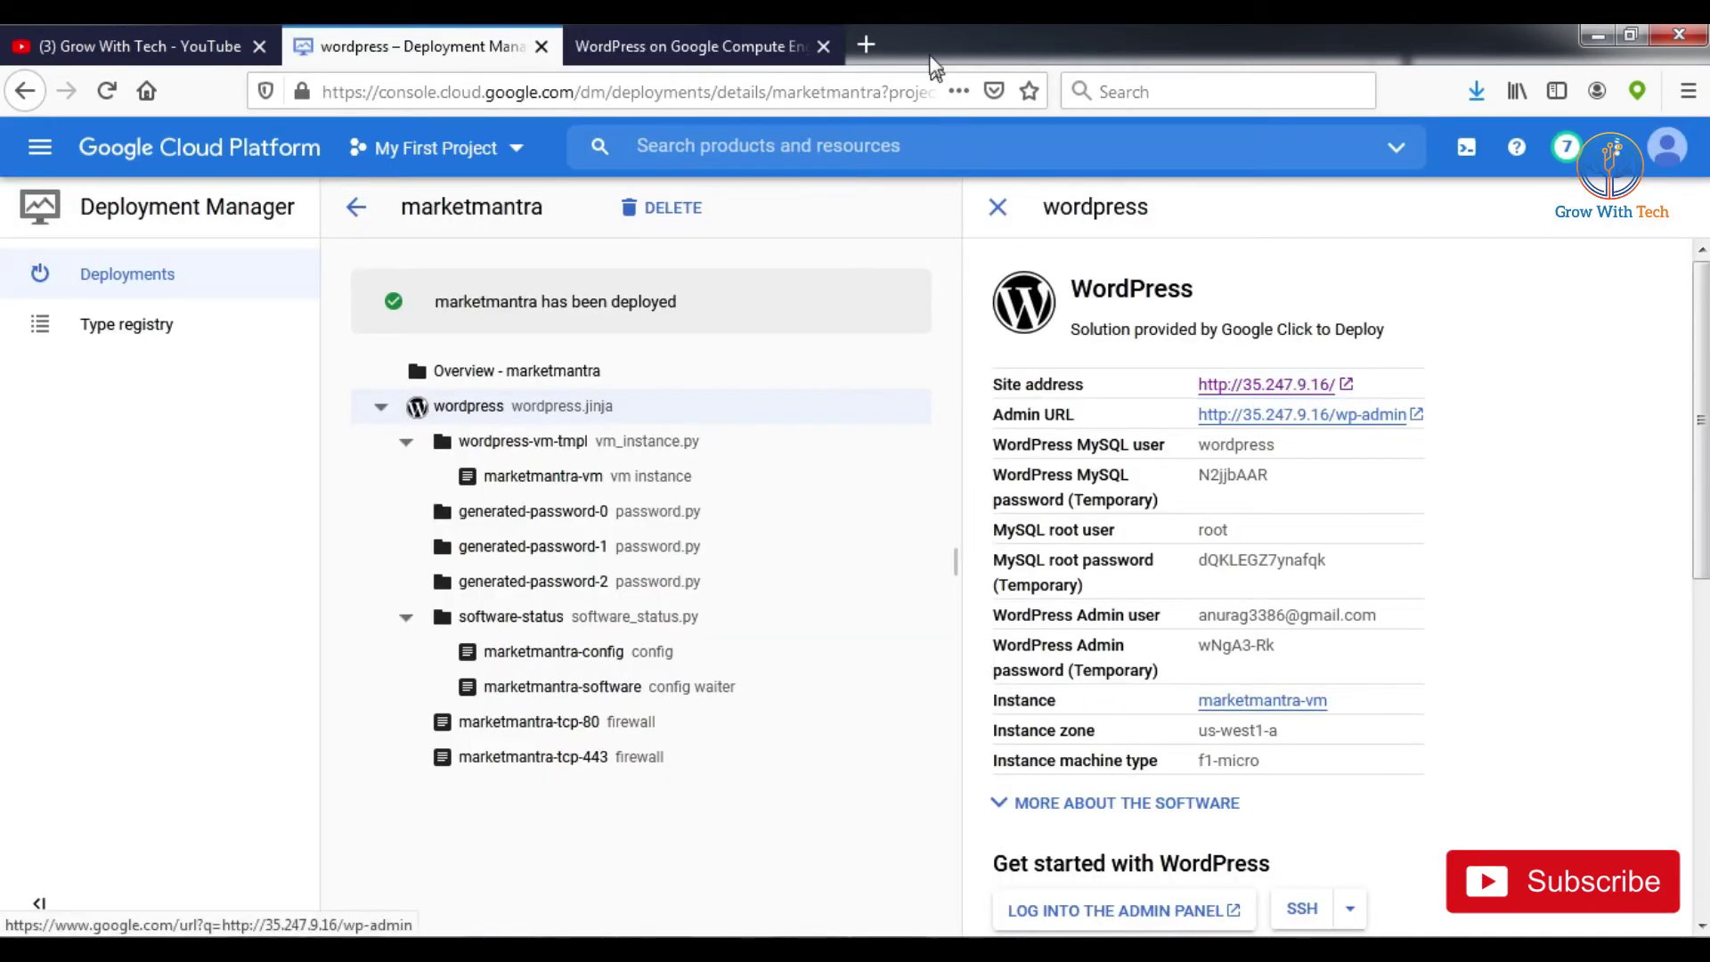
Step: Open the wp-admin address in its own tab and close the redirect notice
click(910, 49)
click(723, 55)
middle_click(614, 244)
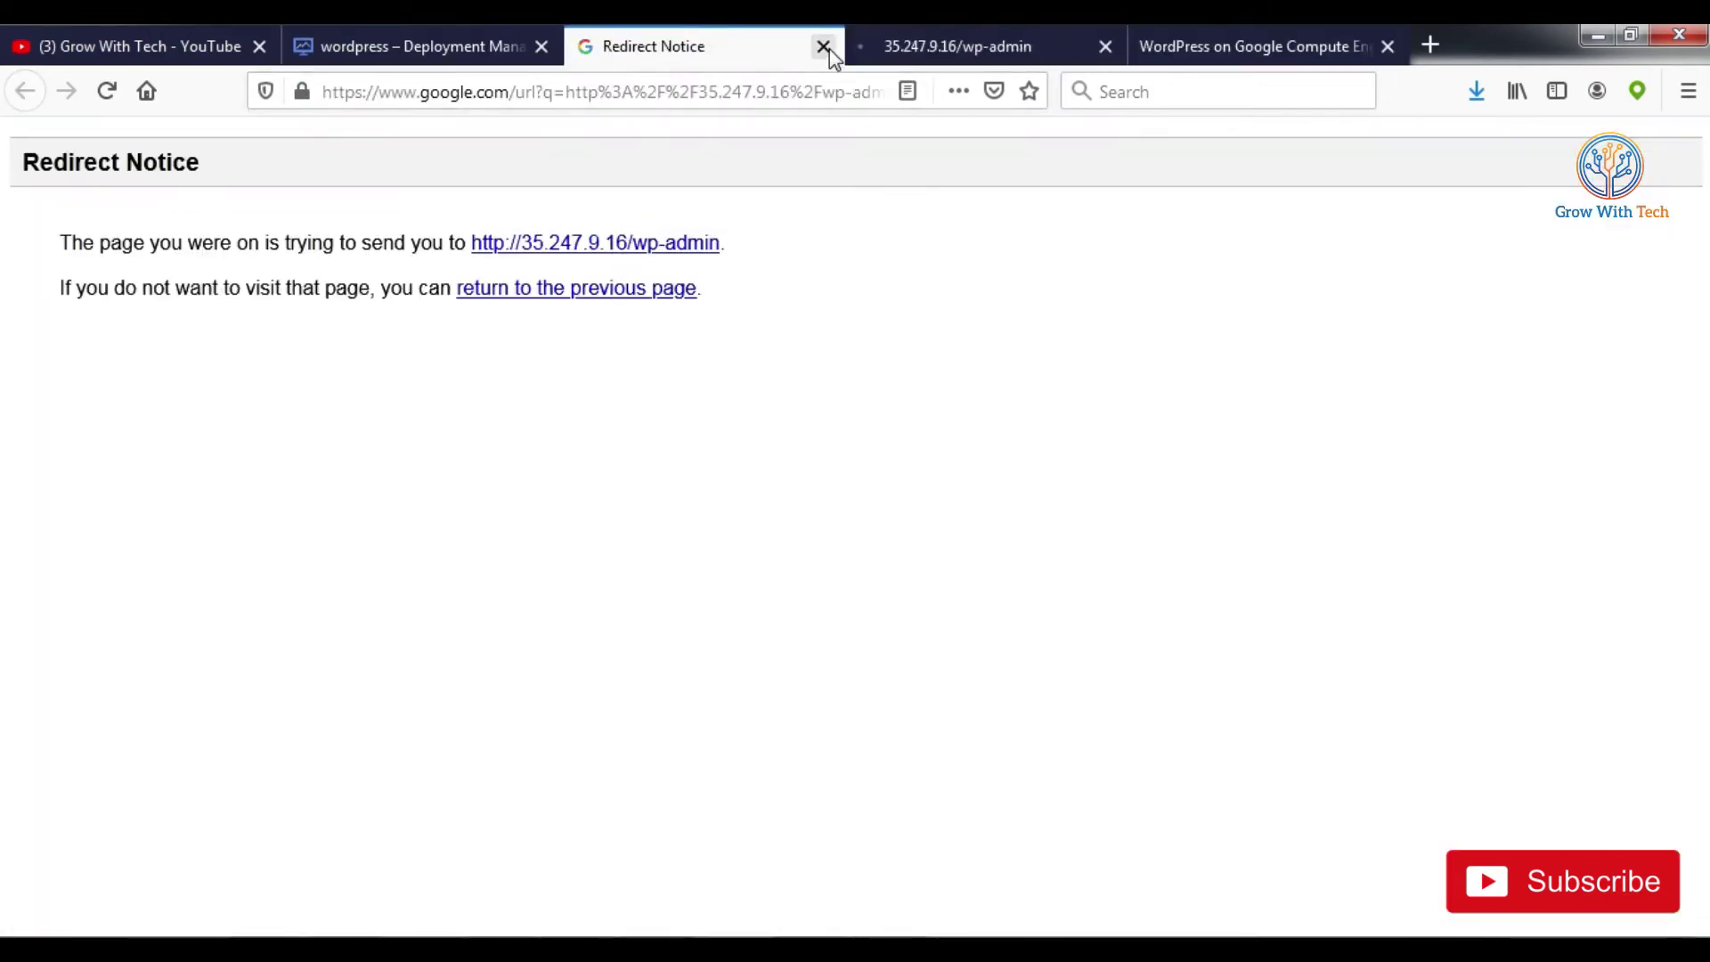
click(821, 46)
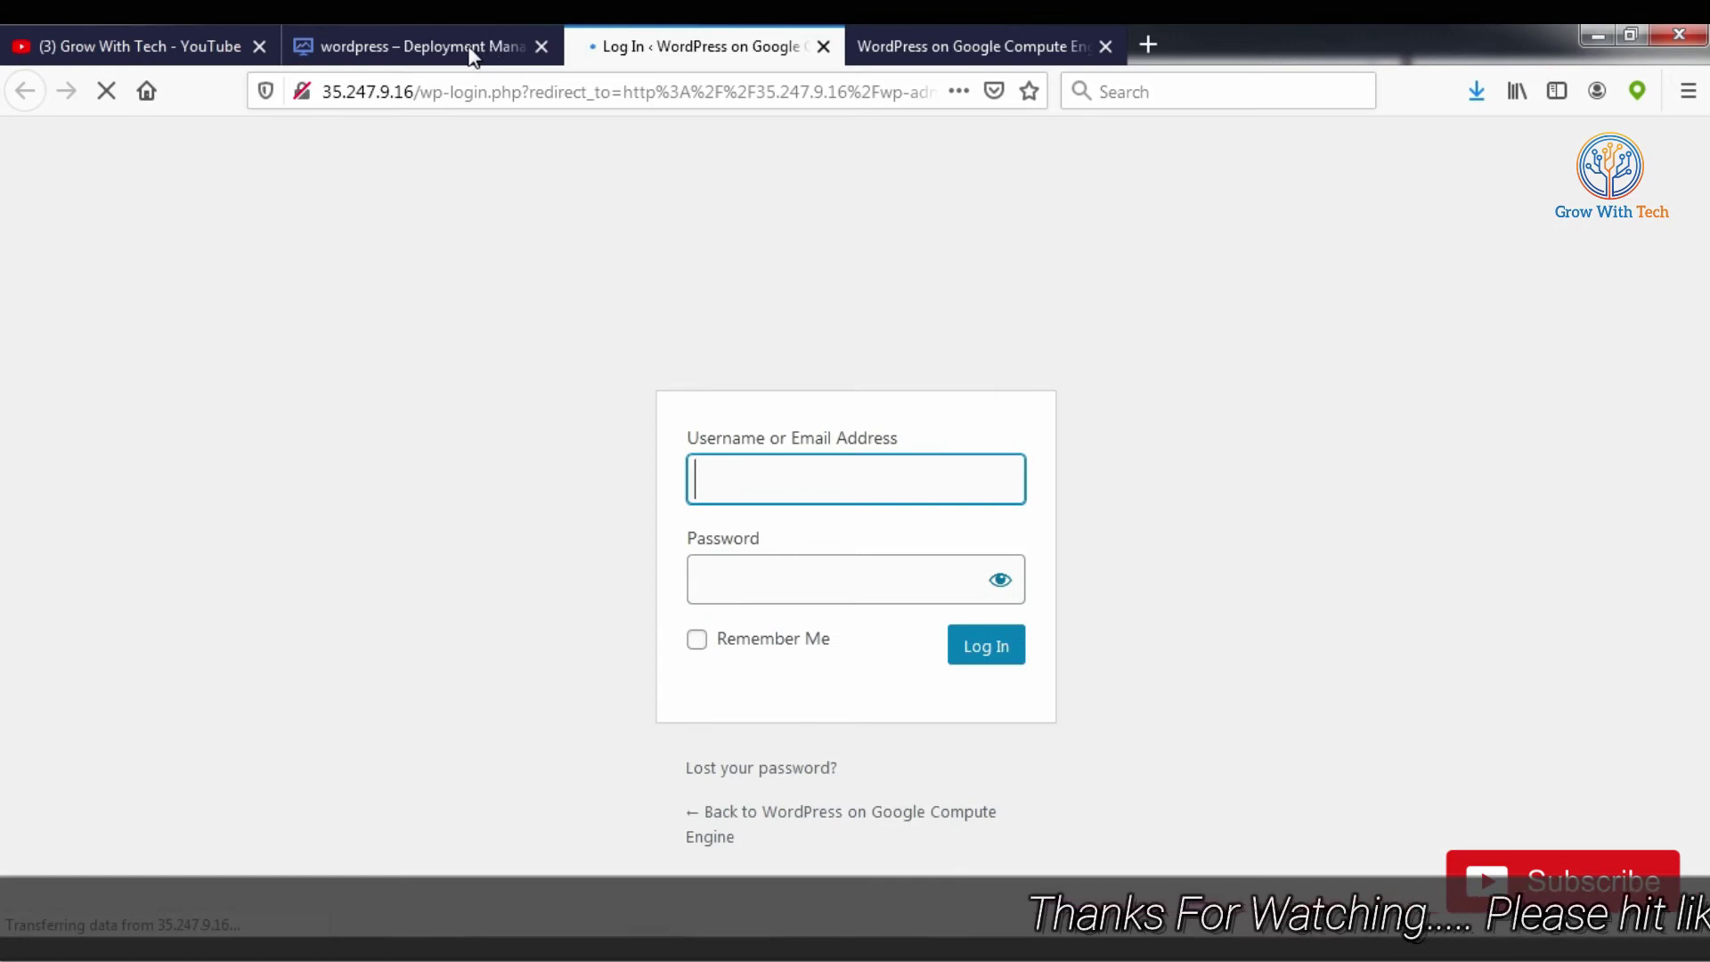
click(493, 54)
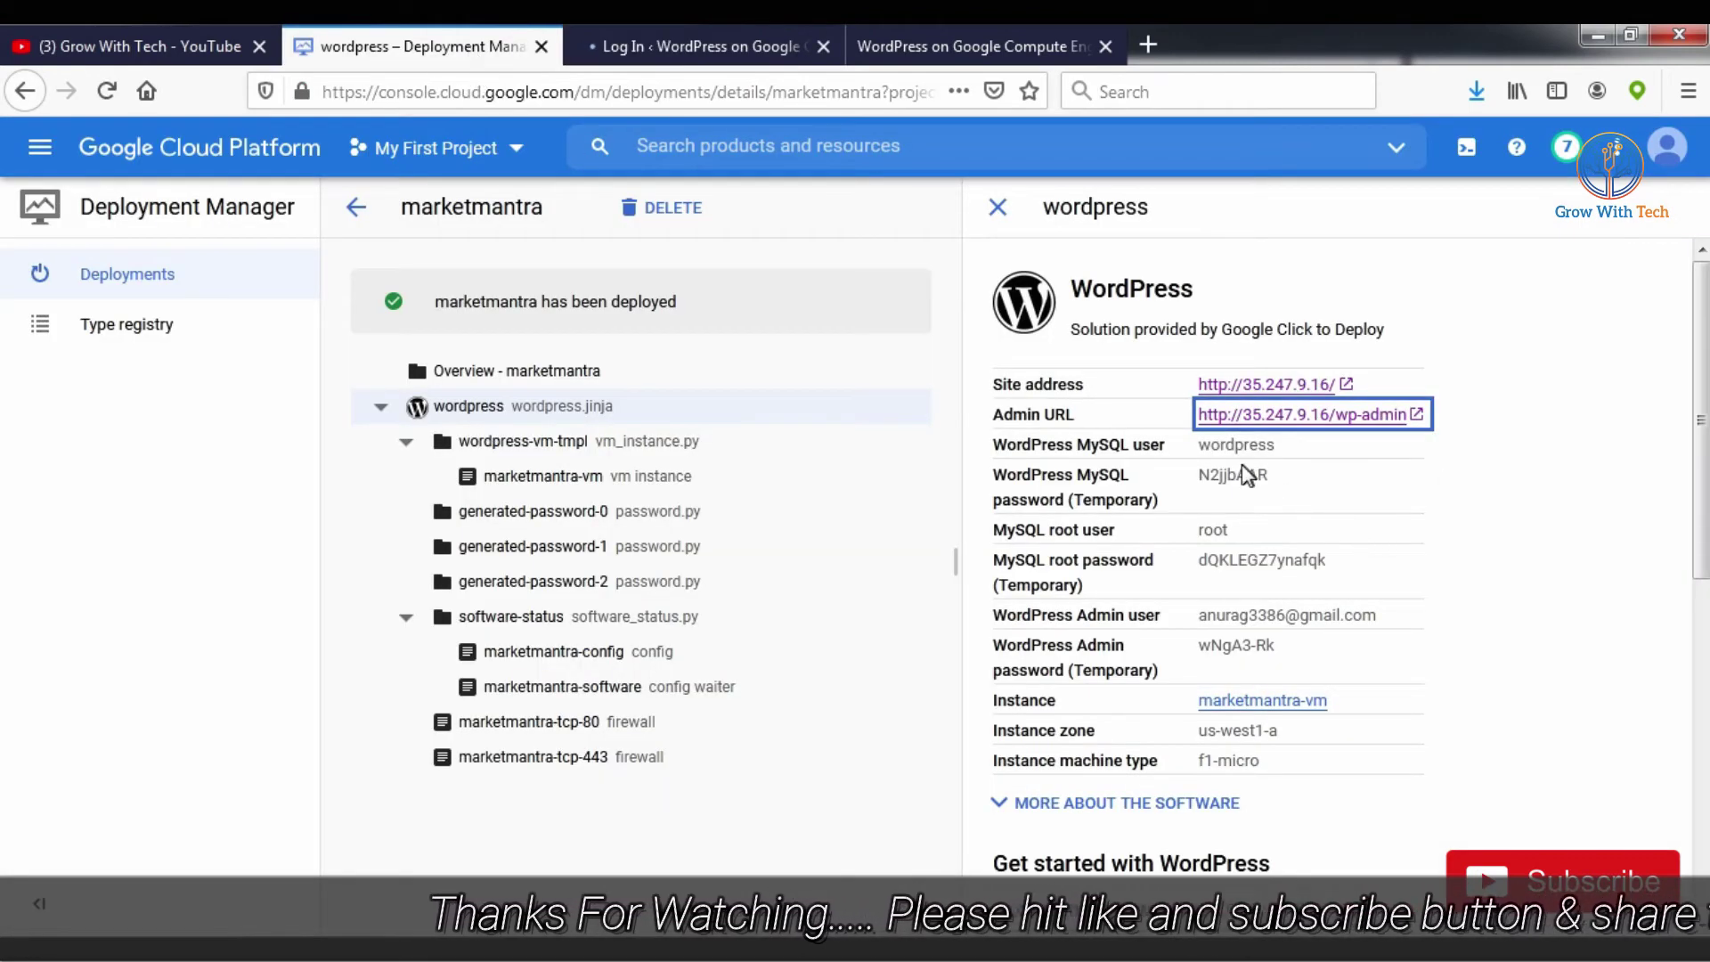
Step: Copy the admin user's e-mail from the deployment and paste it as the WordPress username
drag(1202, 614, 1376, 615)
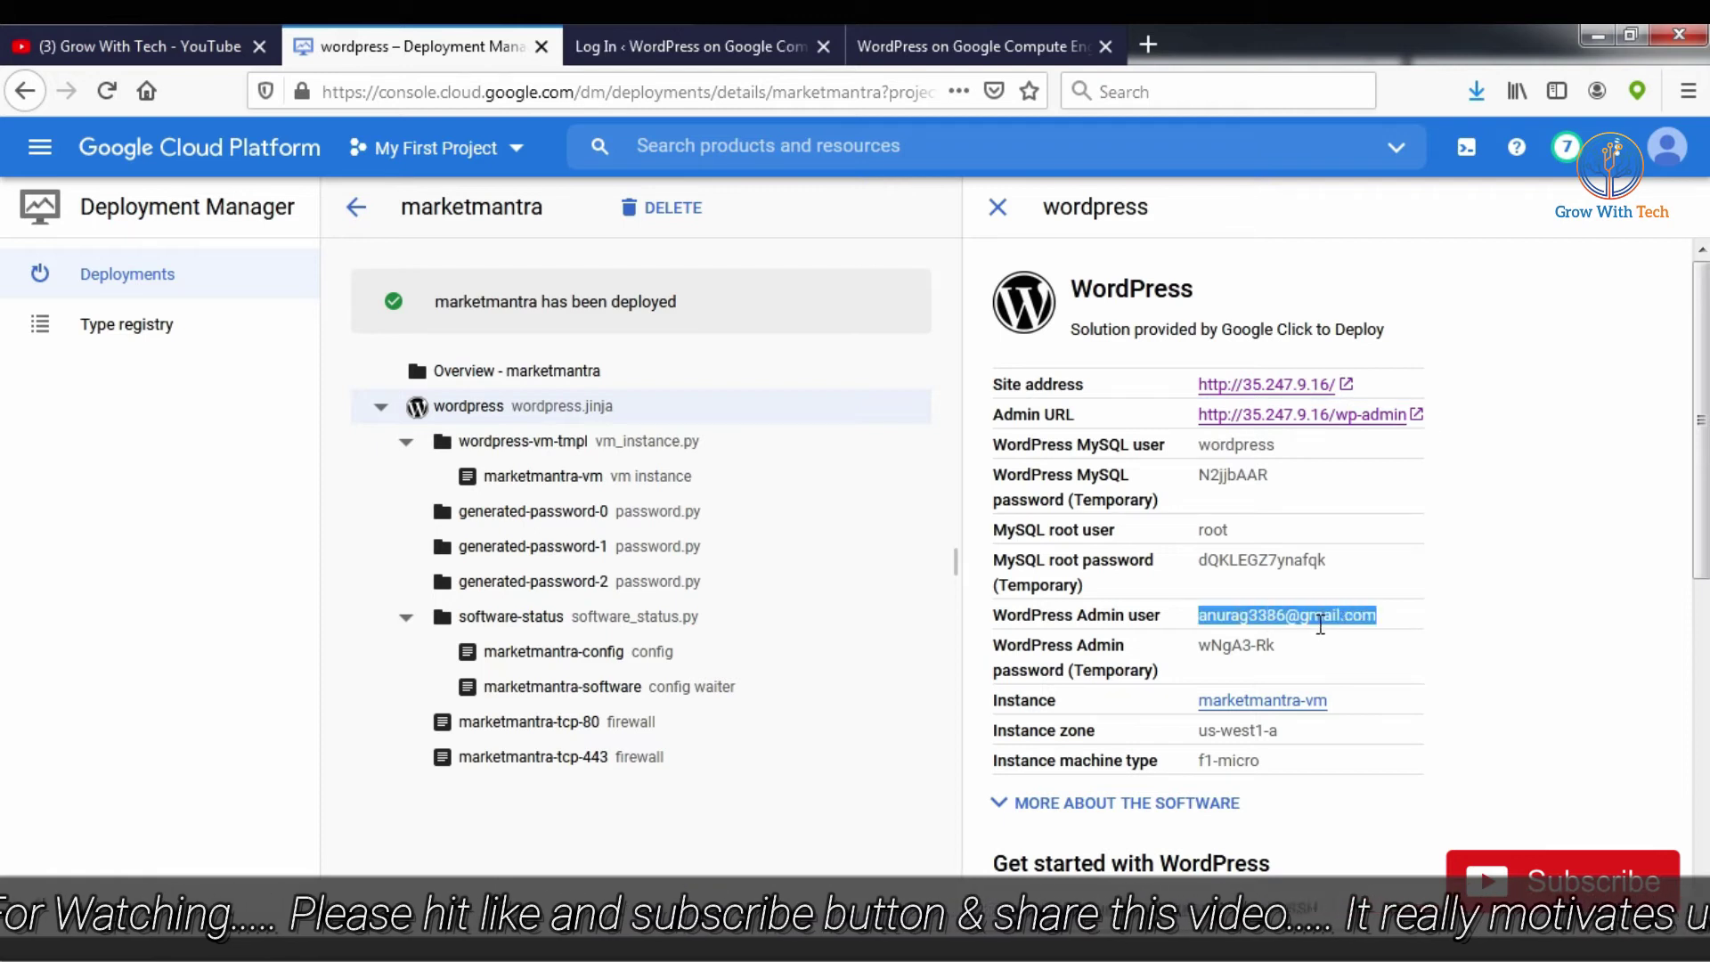
right_click(1323, 627)
click(1381, 644)
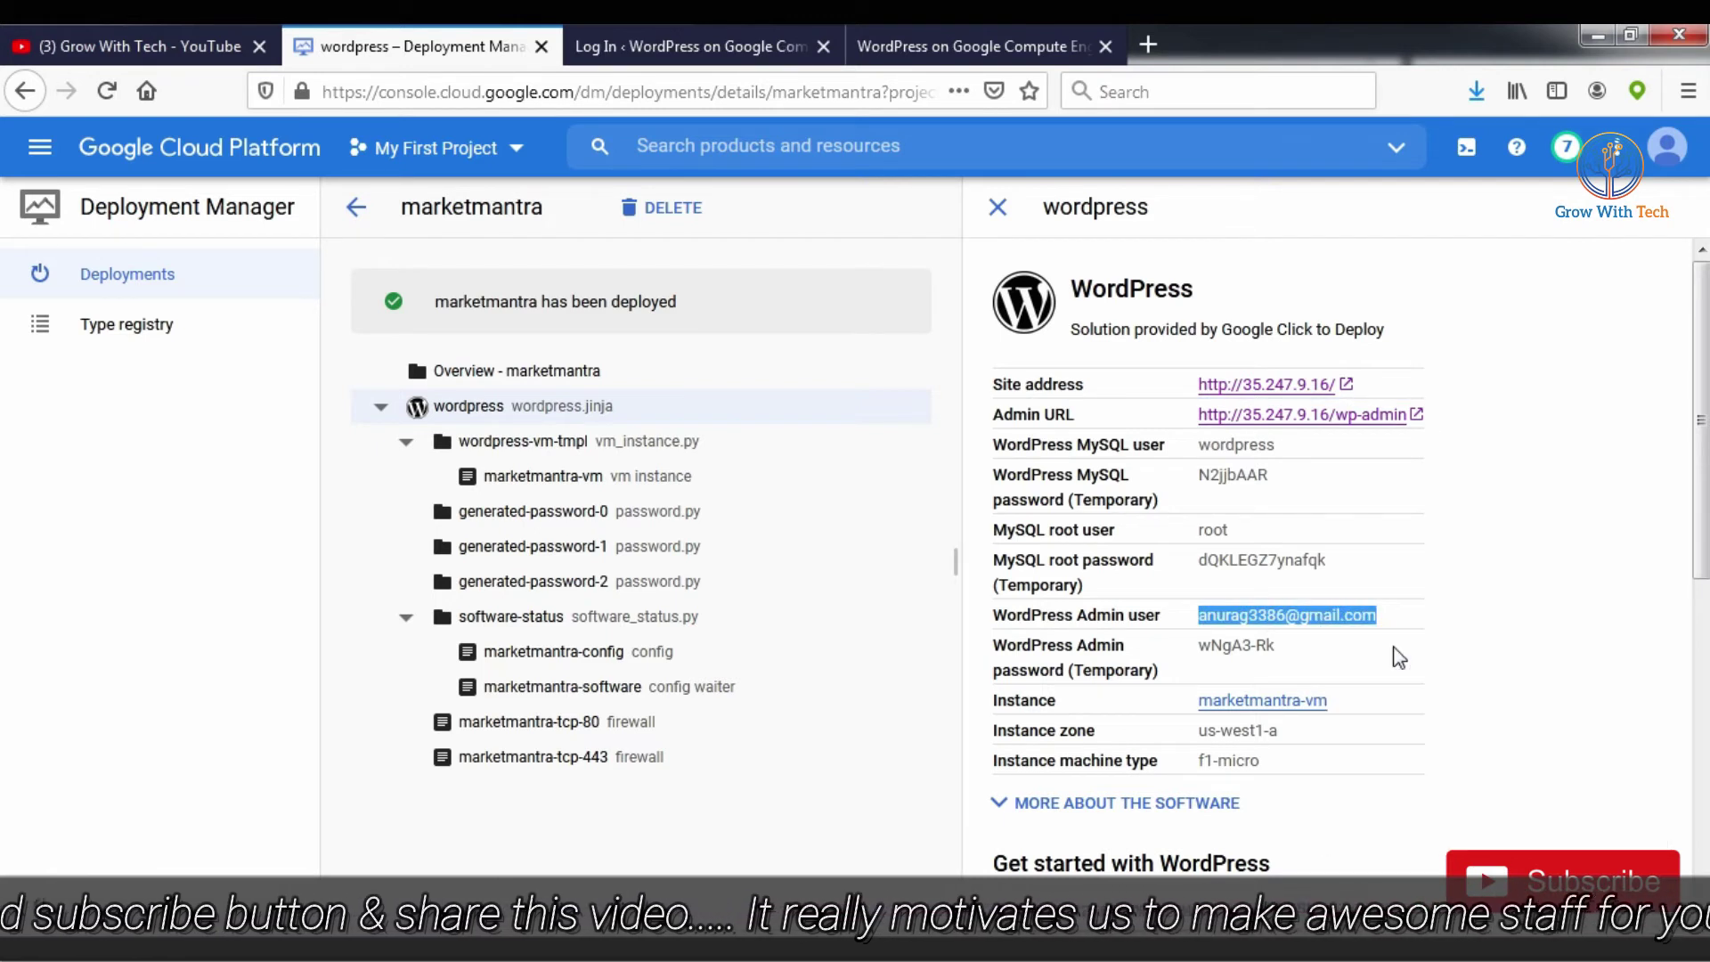
click(670, 47)
key(ctrl+v)
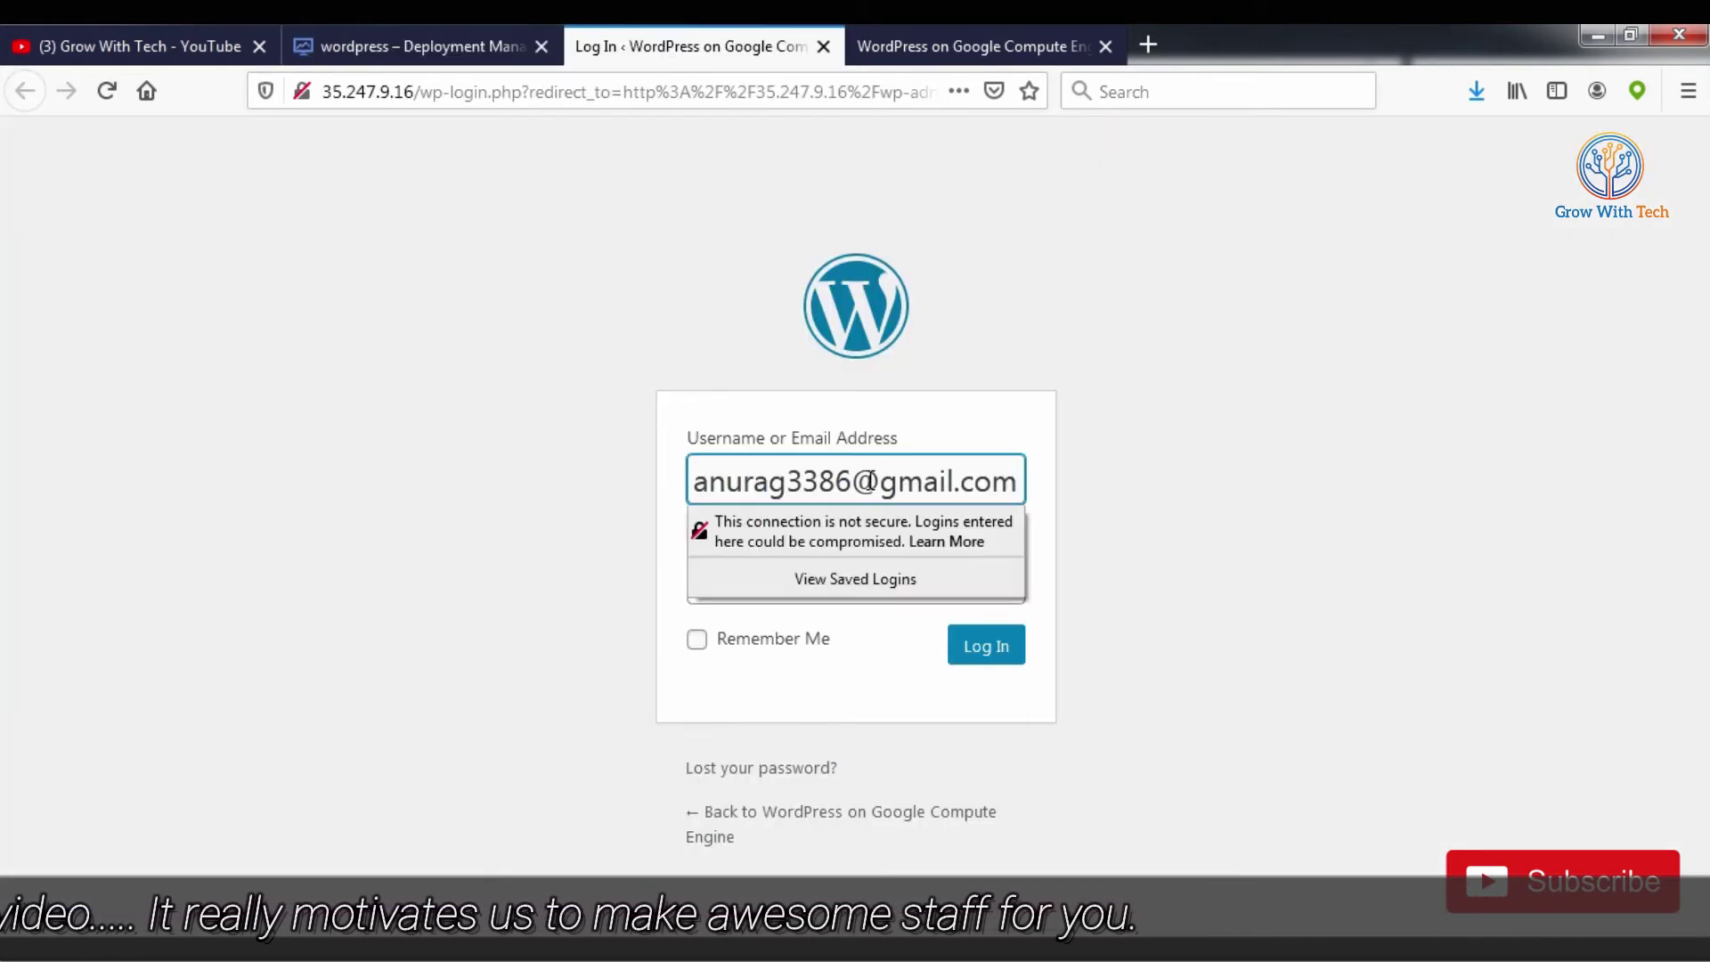
key(Escape)
key(ctrl+a)
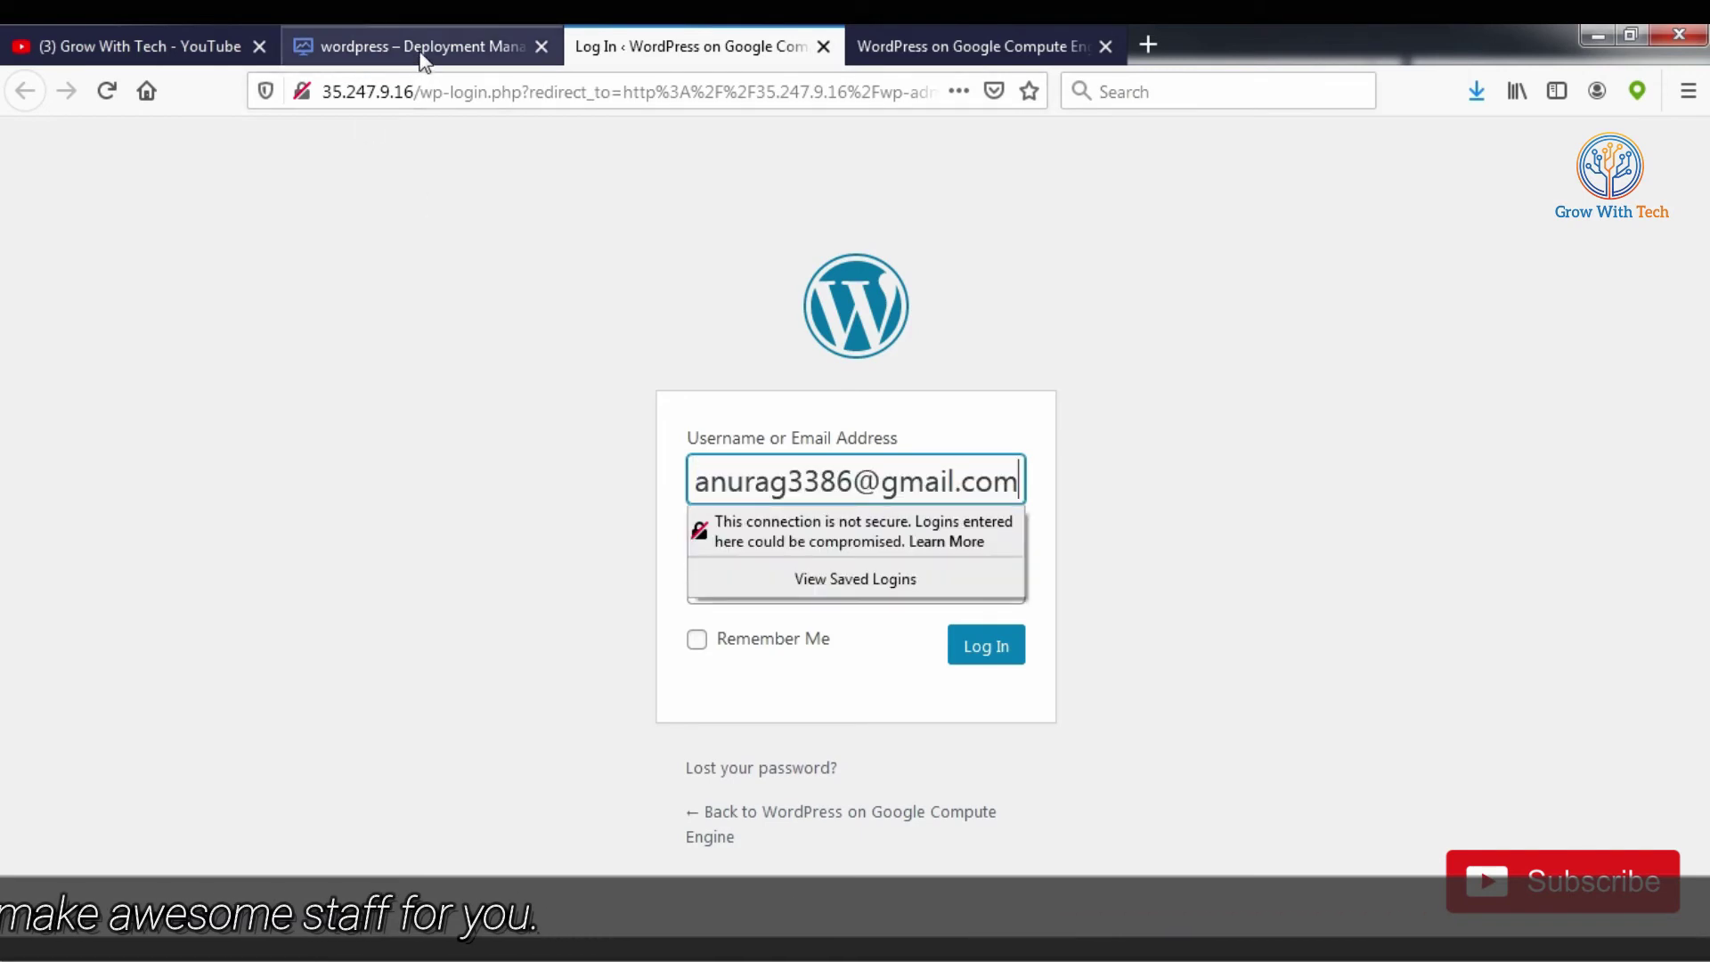
Step: Copy the temporary admin password into the login Password field and log in
click(420, 49)
drag(1203, 649, 1260, 649)
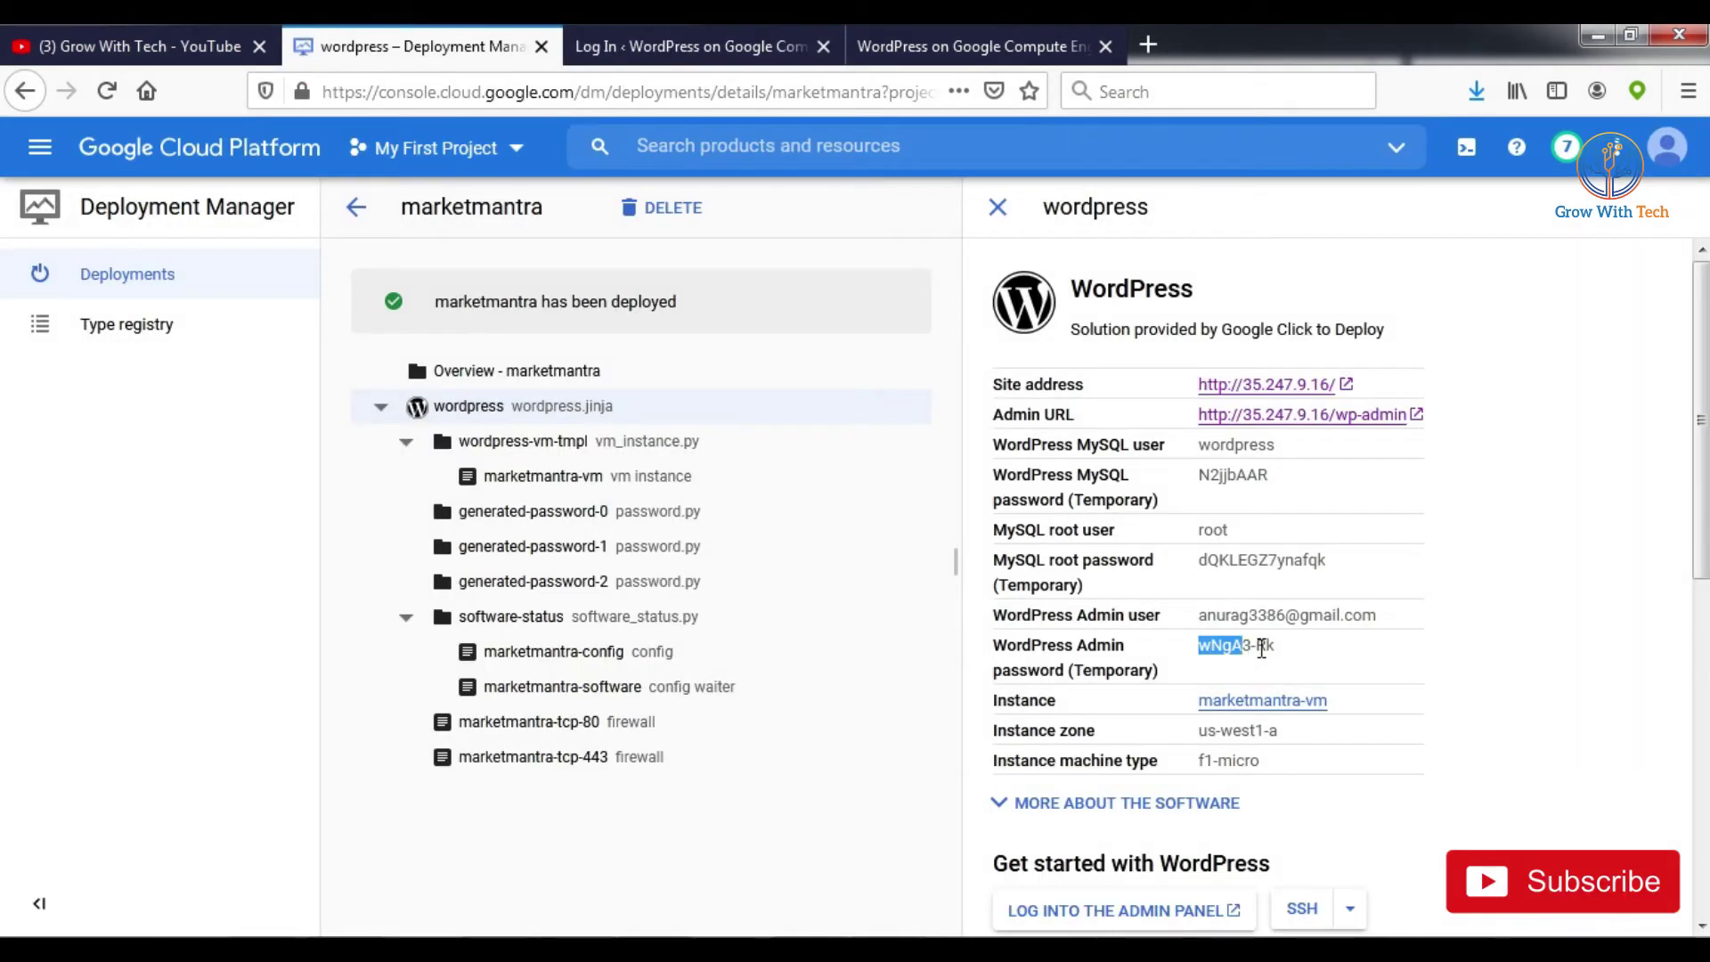
right_click(1266, 650)
click(1309, 670)
click(676, 49)
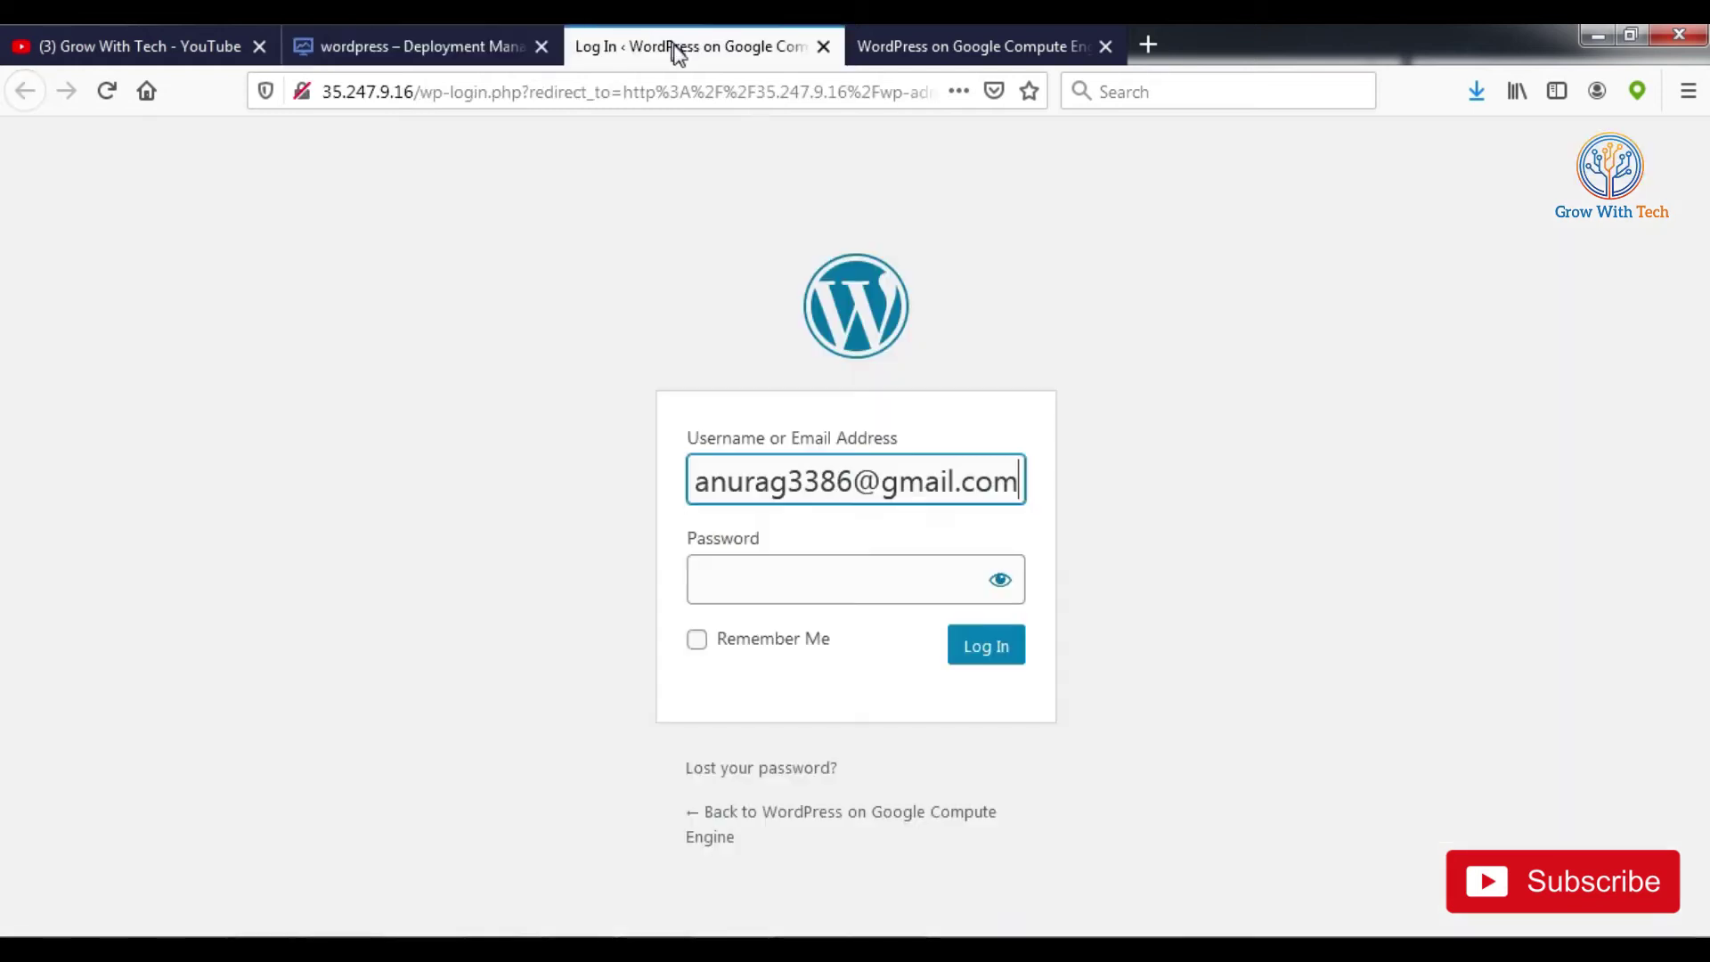
click(881, 569)
key(ctrl+v)
click(1022, 643)
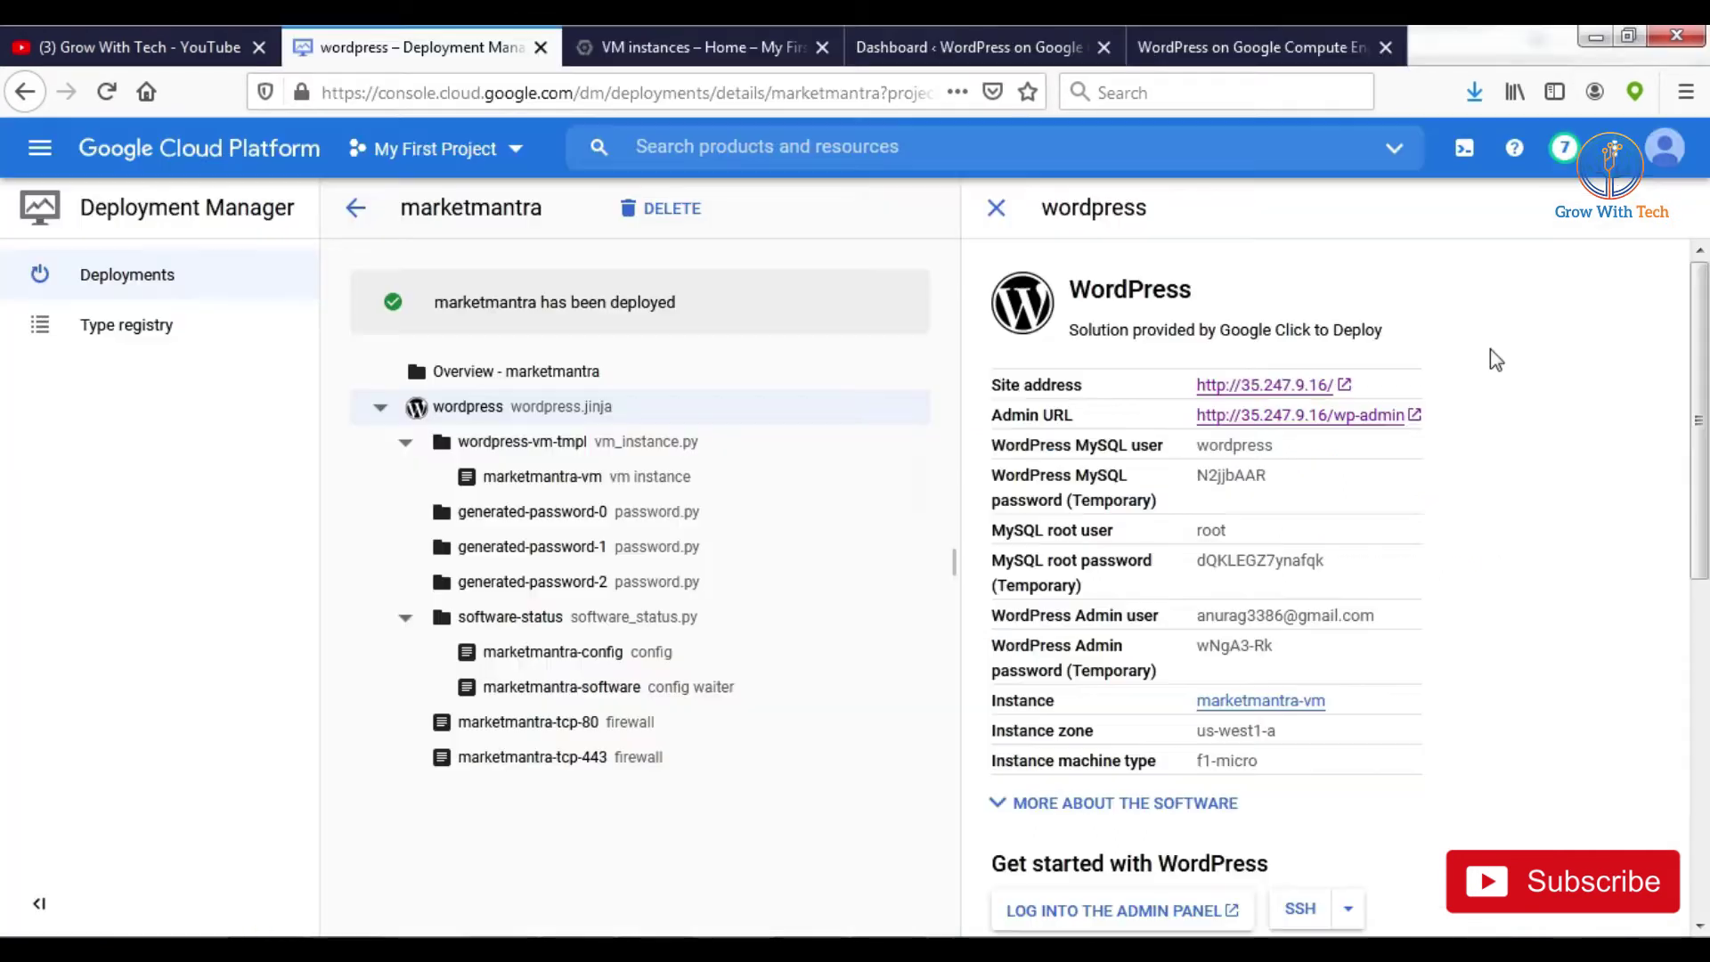
Step: View the WordPress Dashboard, then return to marketmantra's deployment details and the console home
click(913, 54)
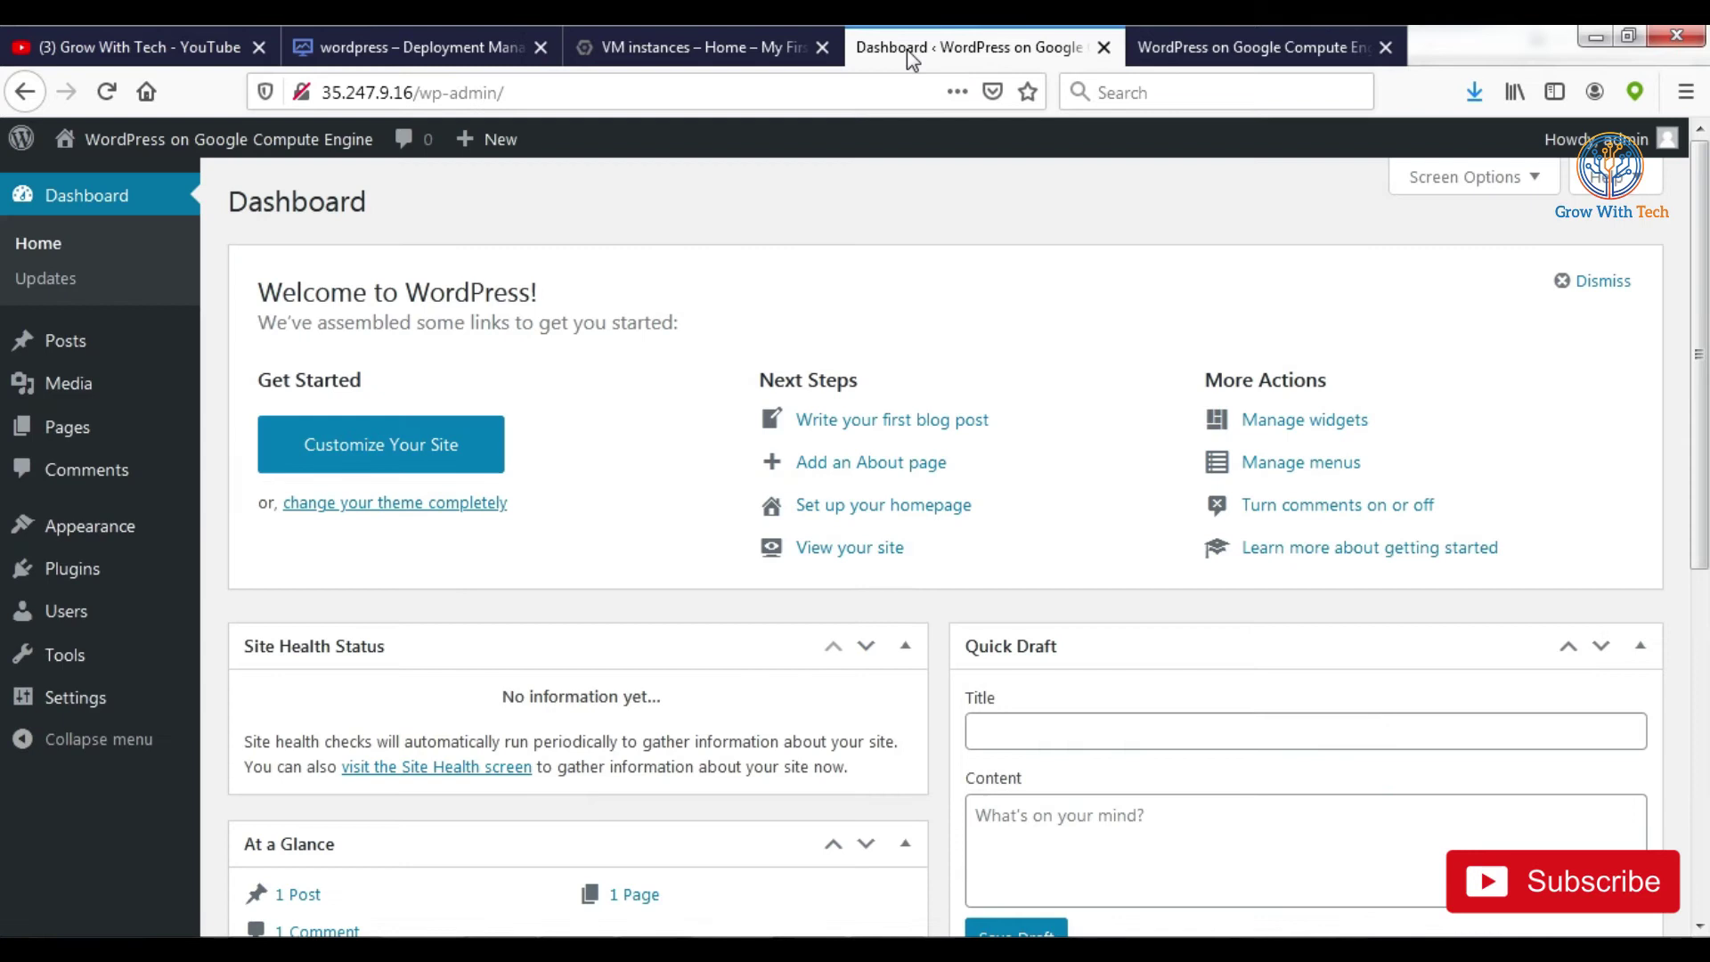
click(439, 58)
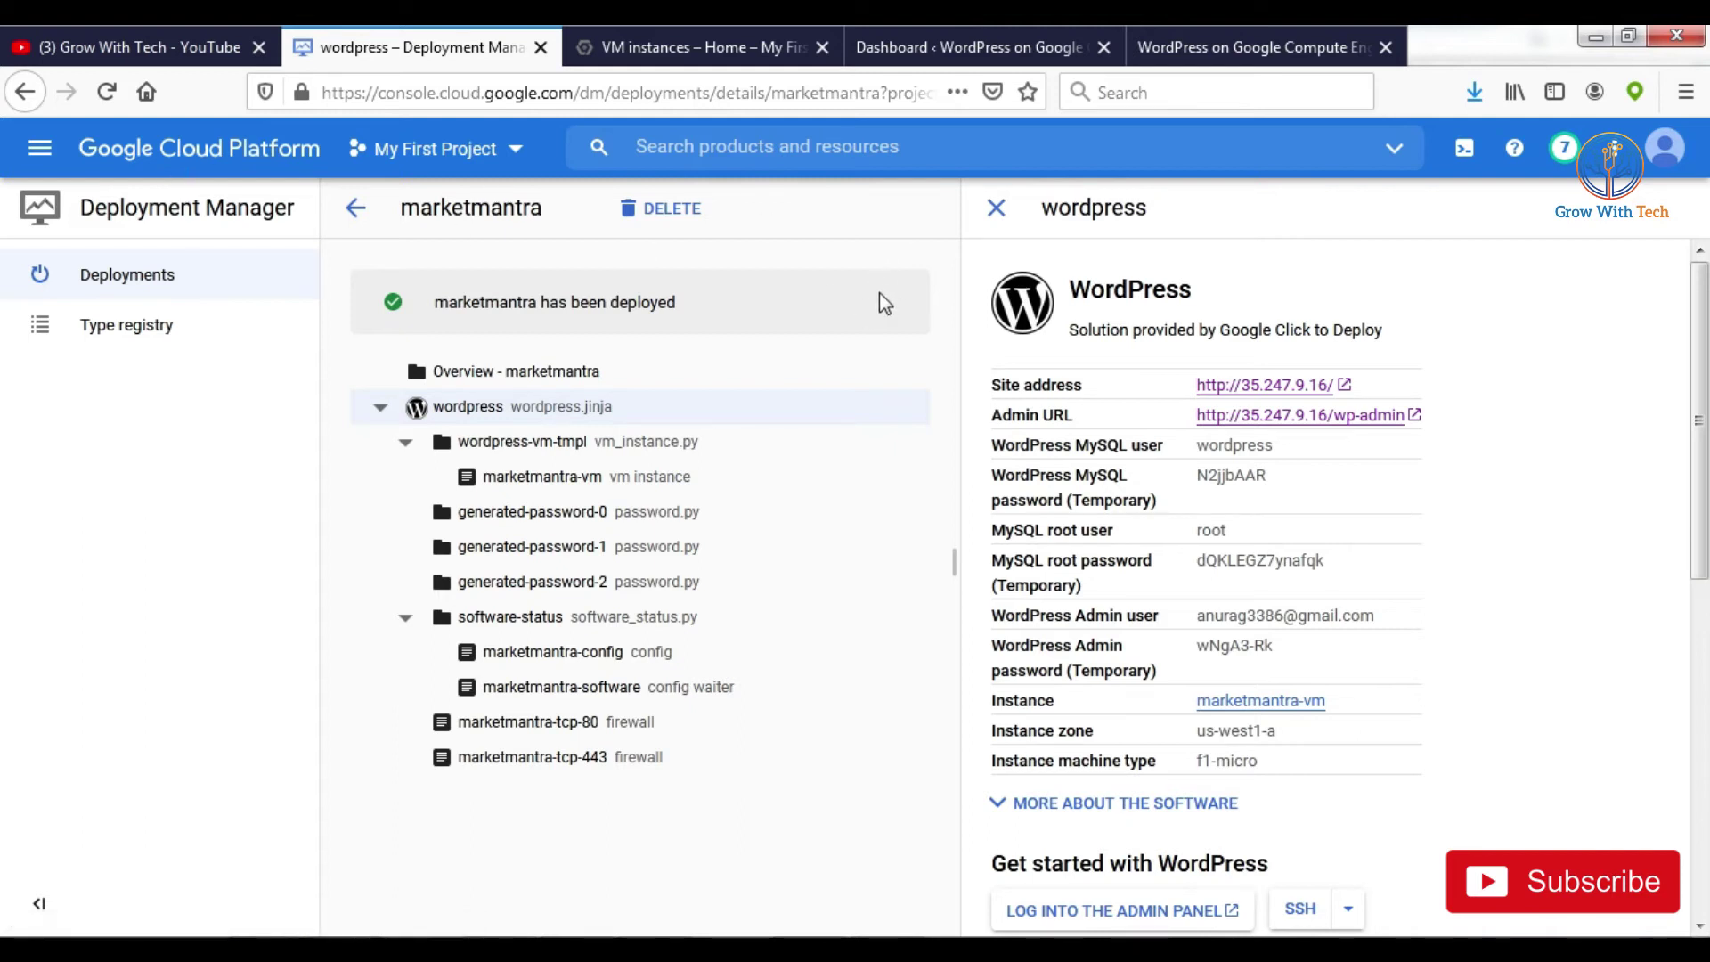
click(147, 164)
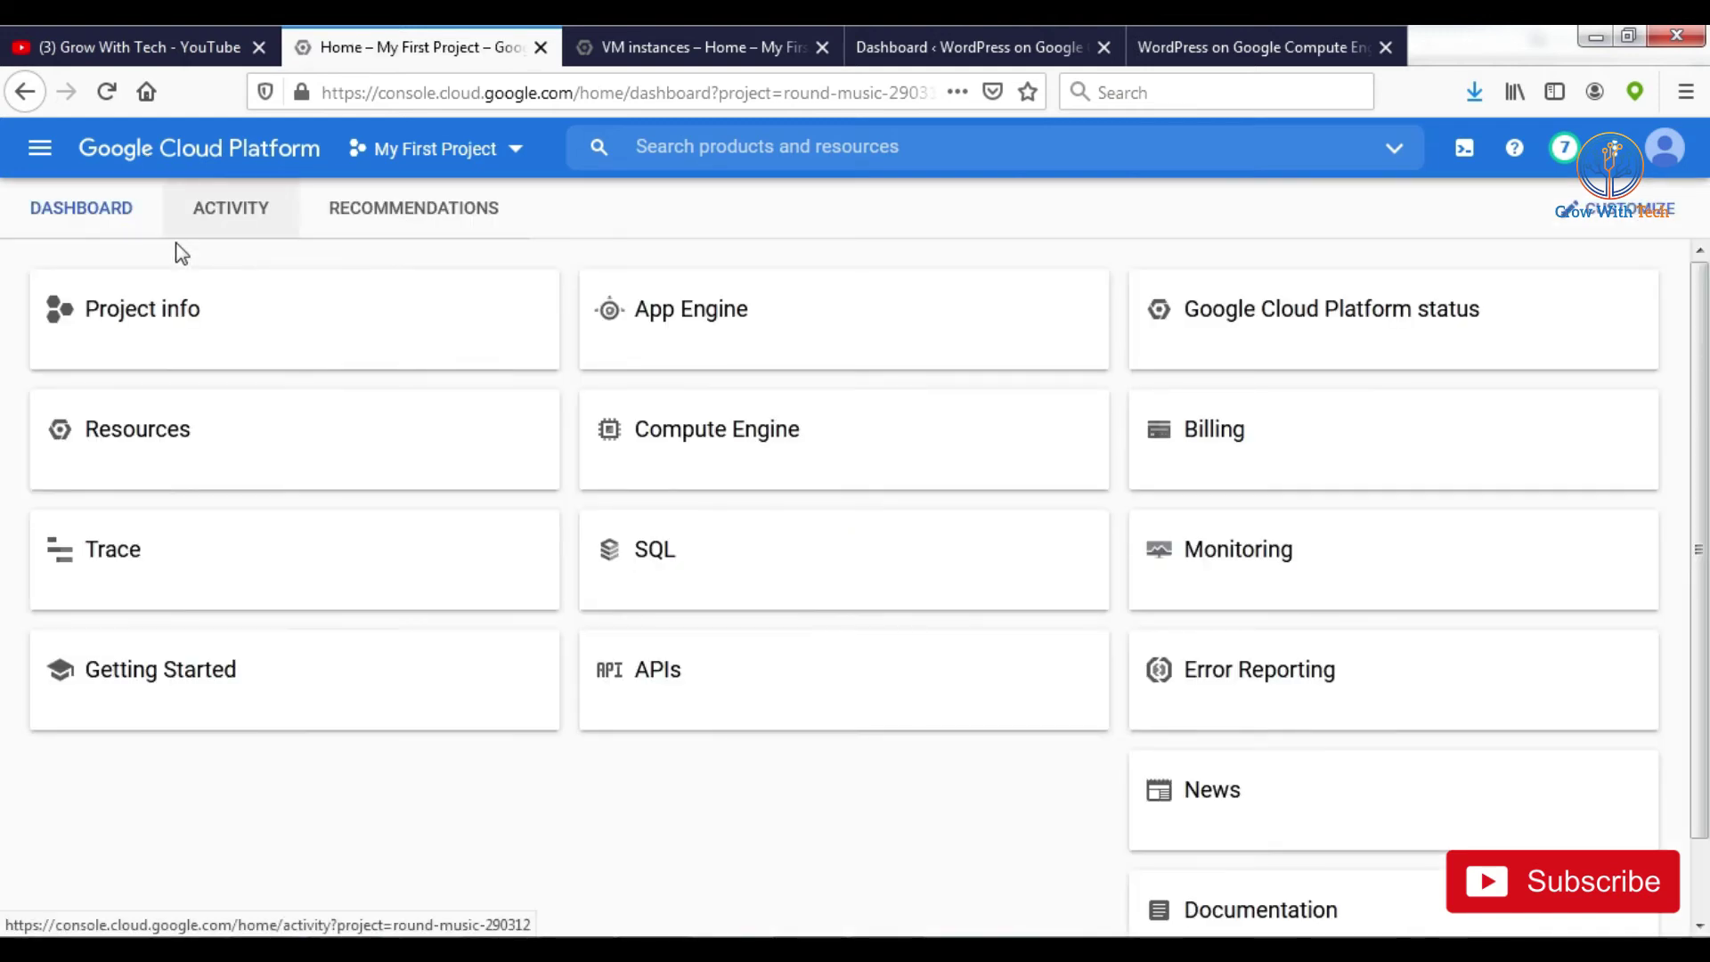
Step: Go to Compute Engine > VM instances and copy marketmantra-vm's internal IP 10.138.0.2
click(40, 148)
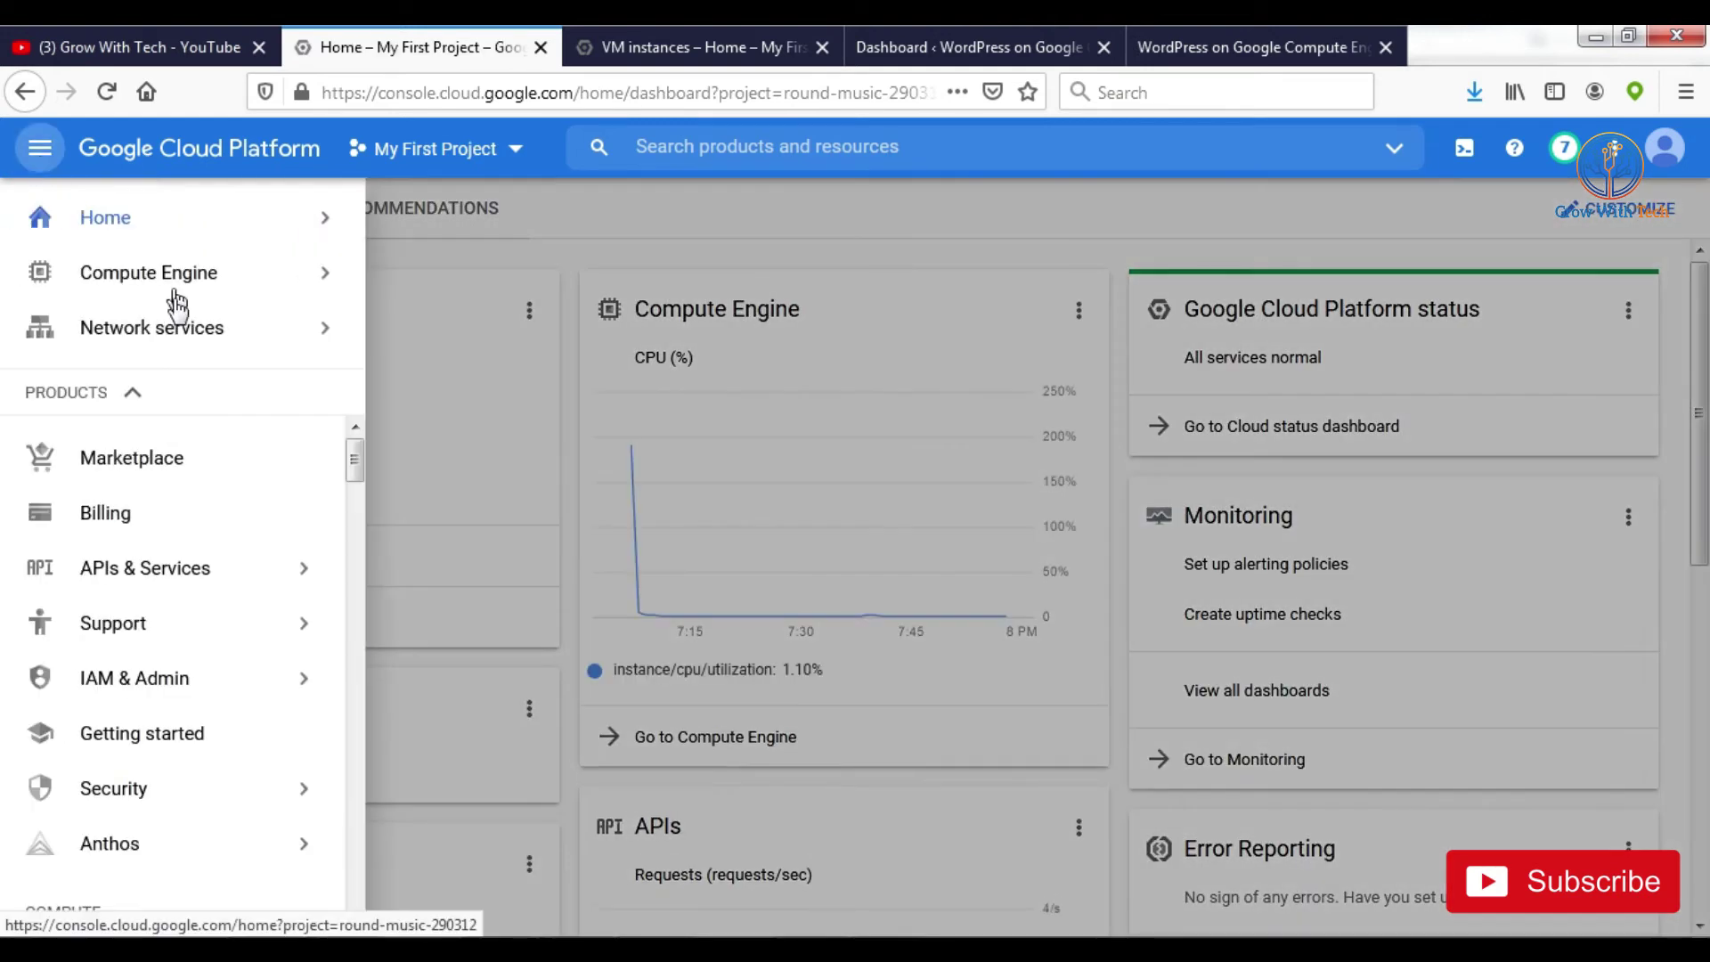
mouse_move(245, 285)
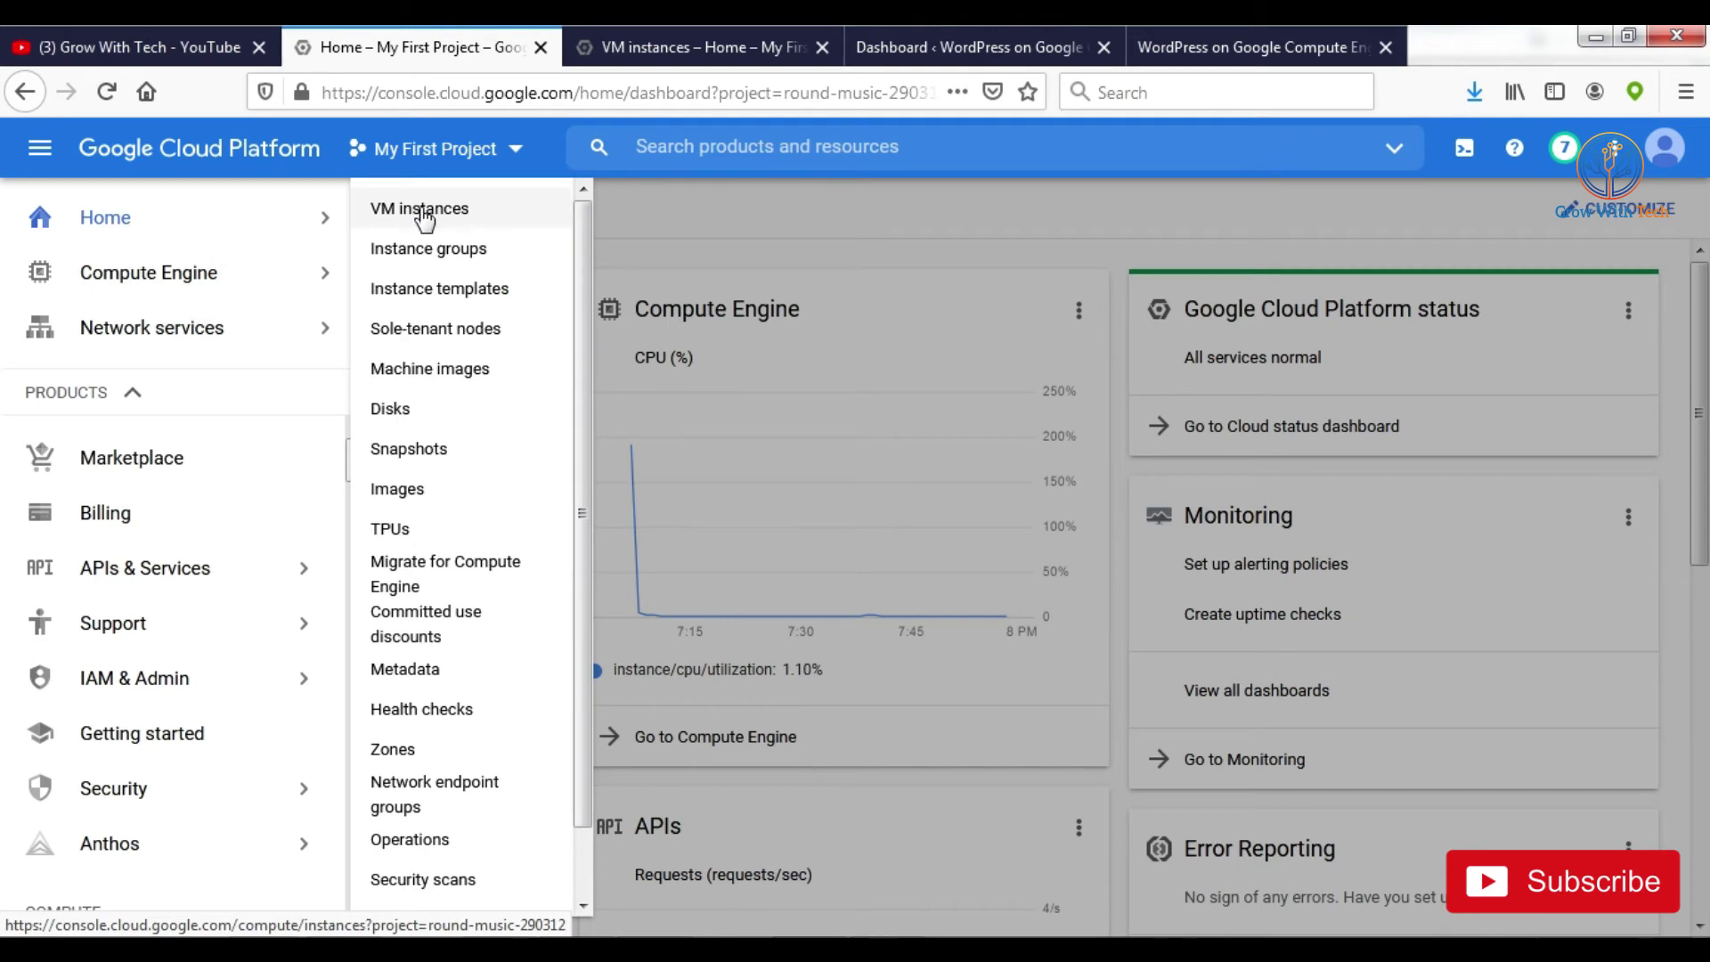
scroll(258, 690, down, 2)
scroll(258, 690, down, 3)
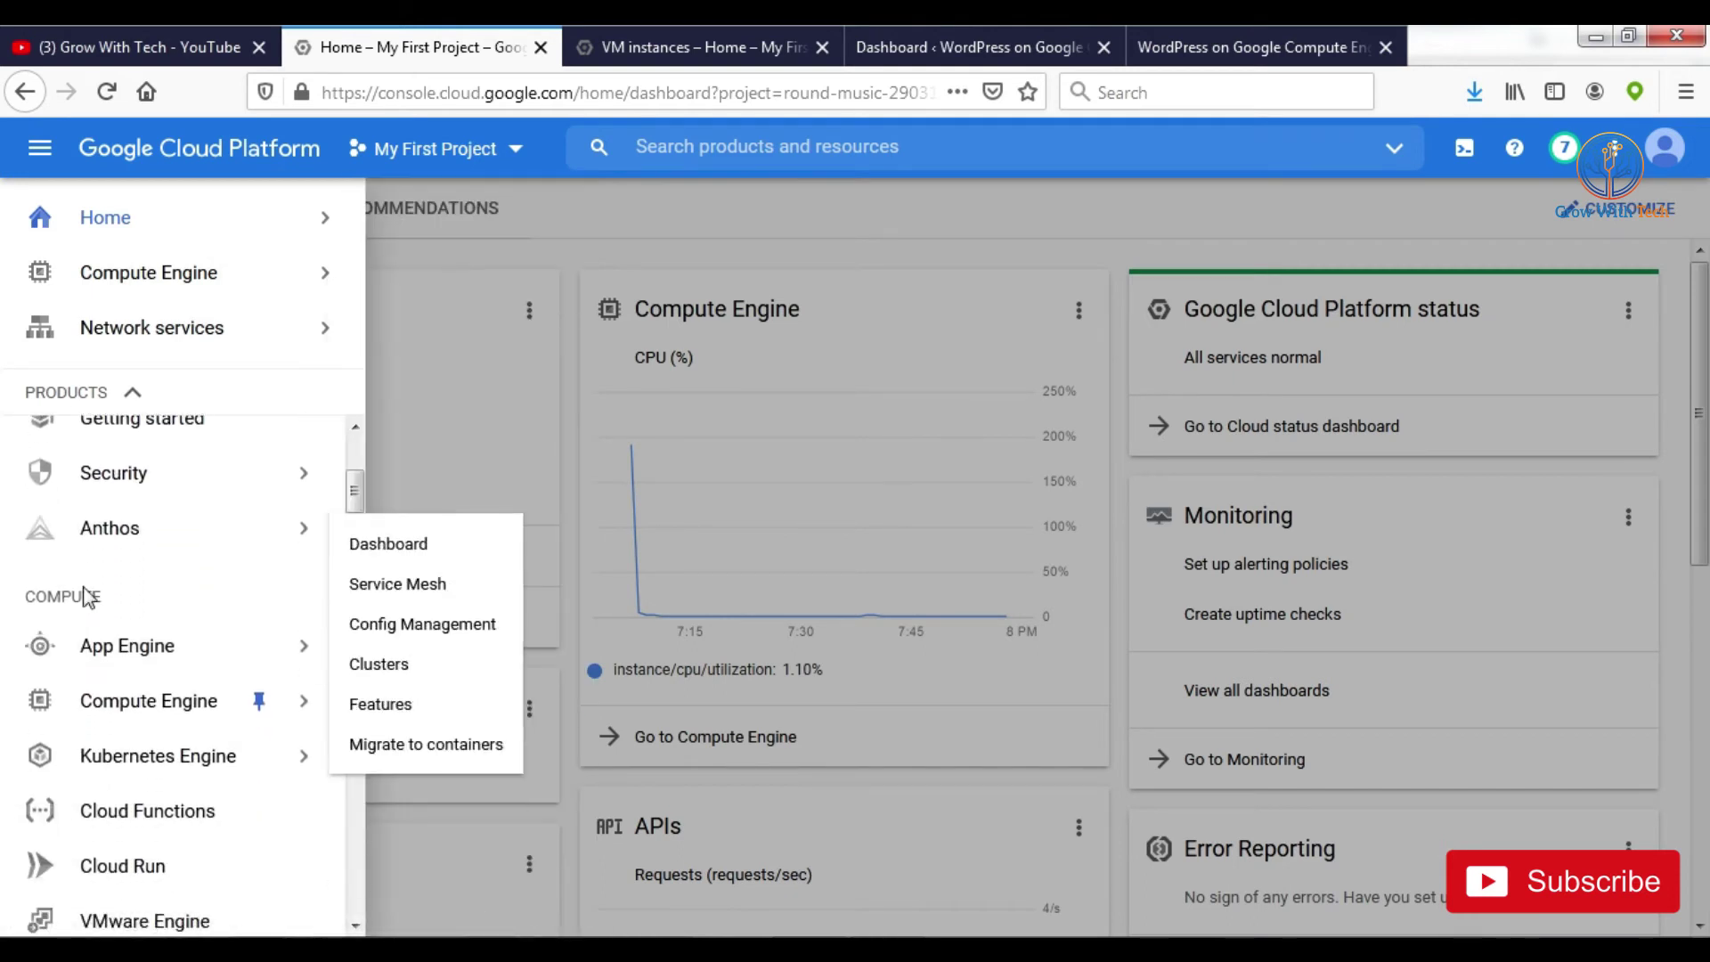
mouse_move(198, 709)
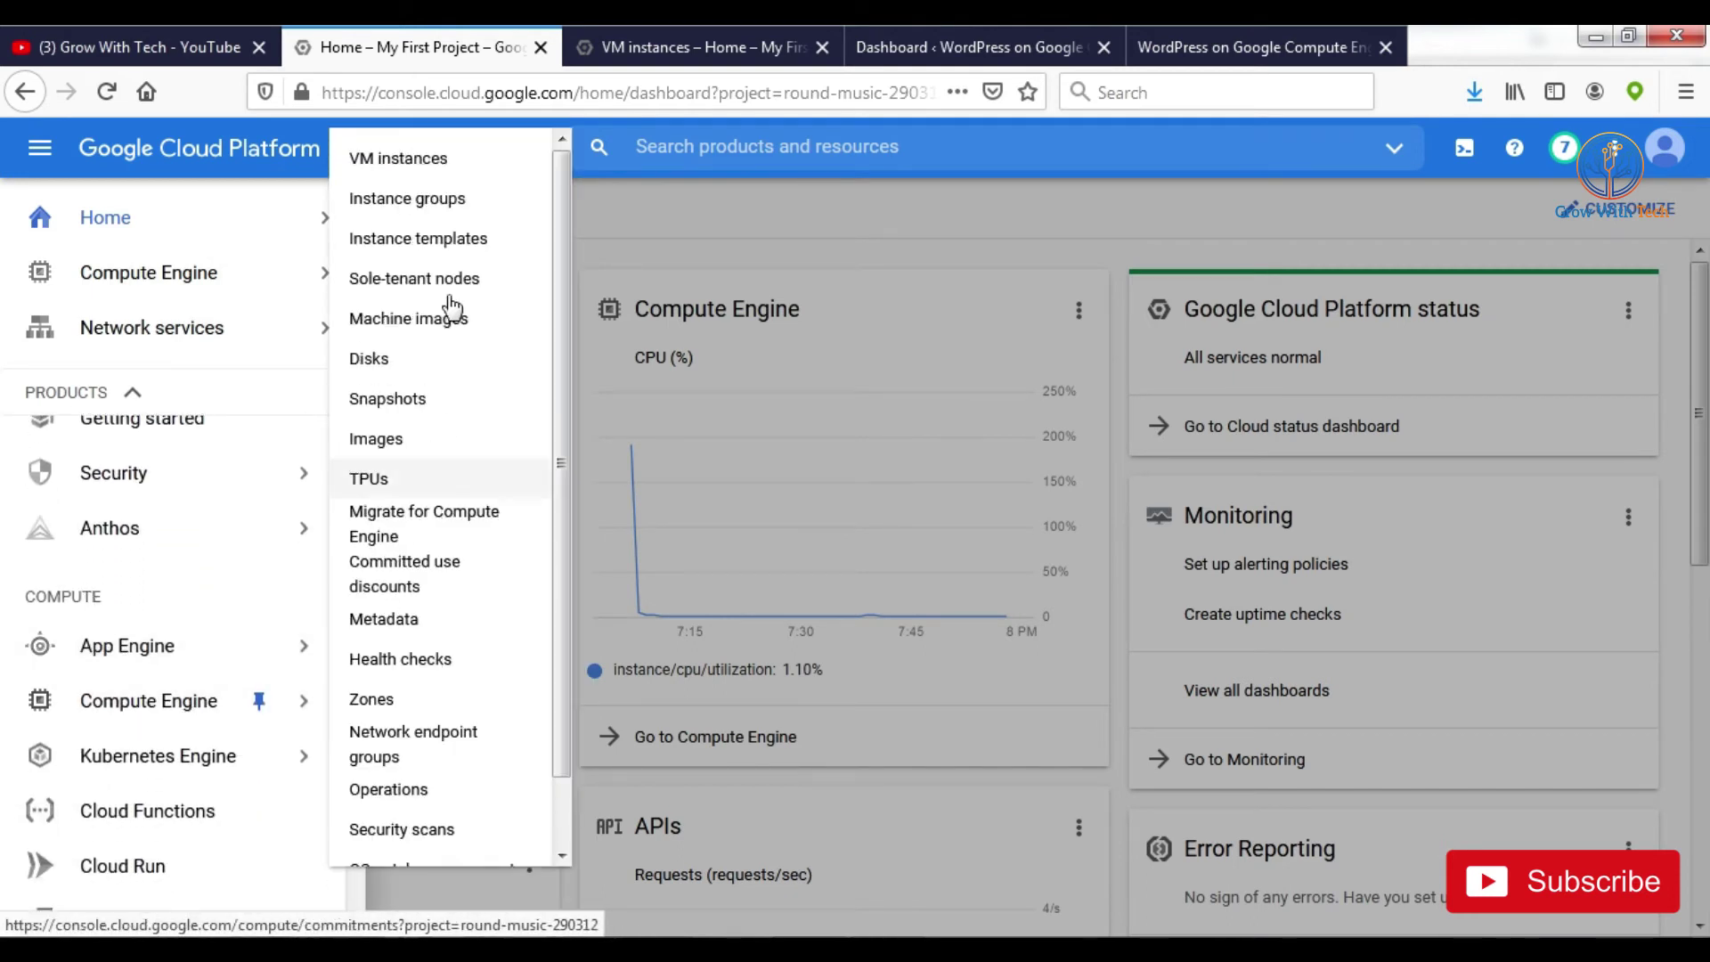
click(414, 163)
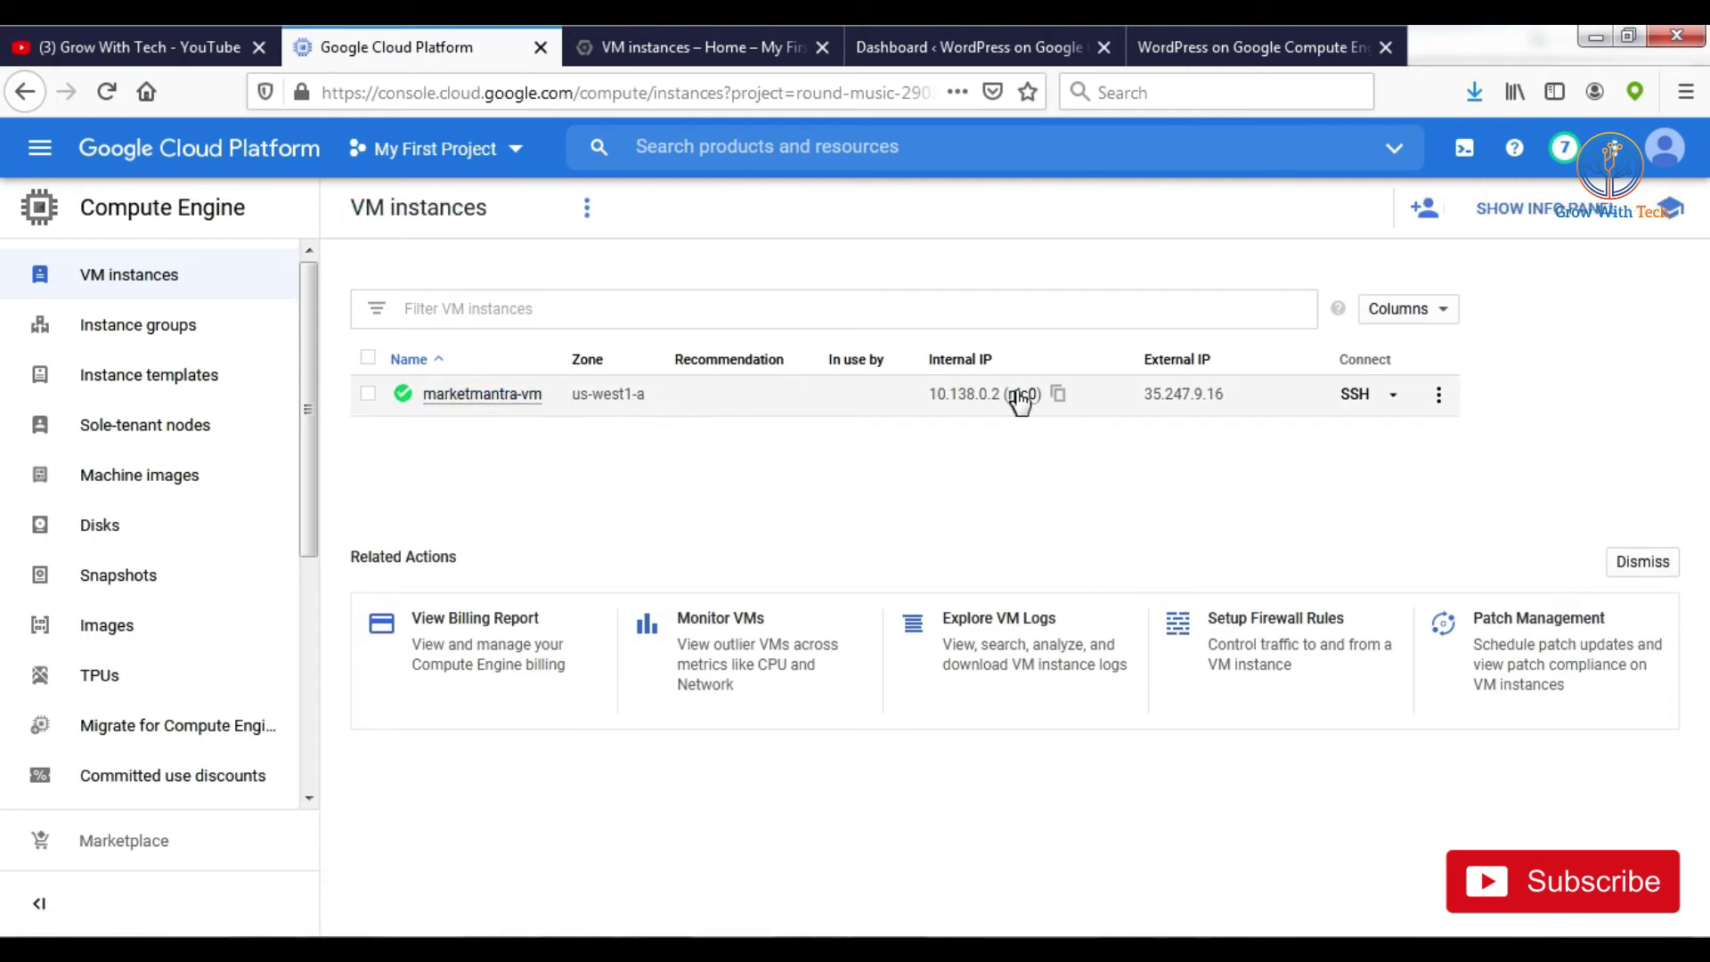
click(1059, 399)
click(1438, 396)
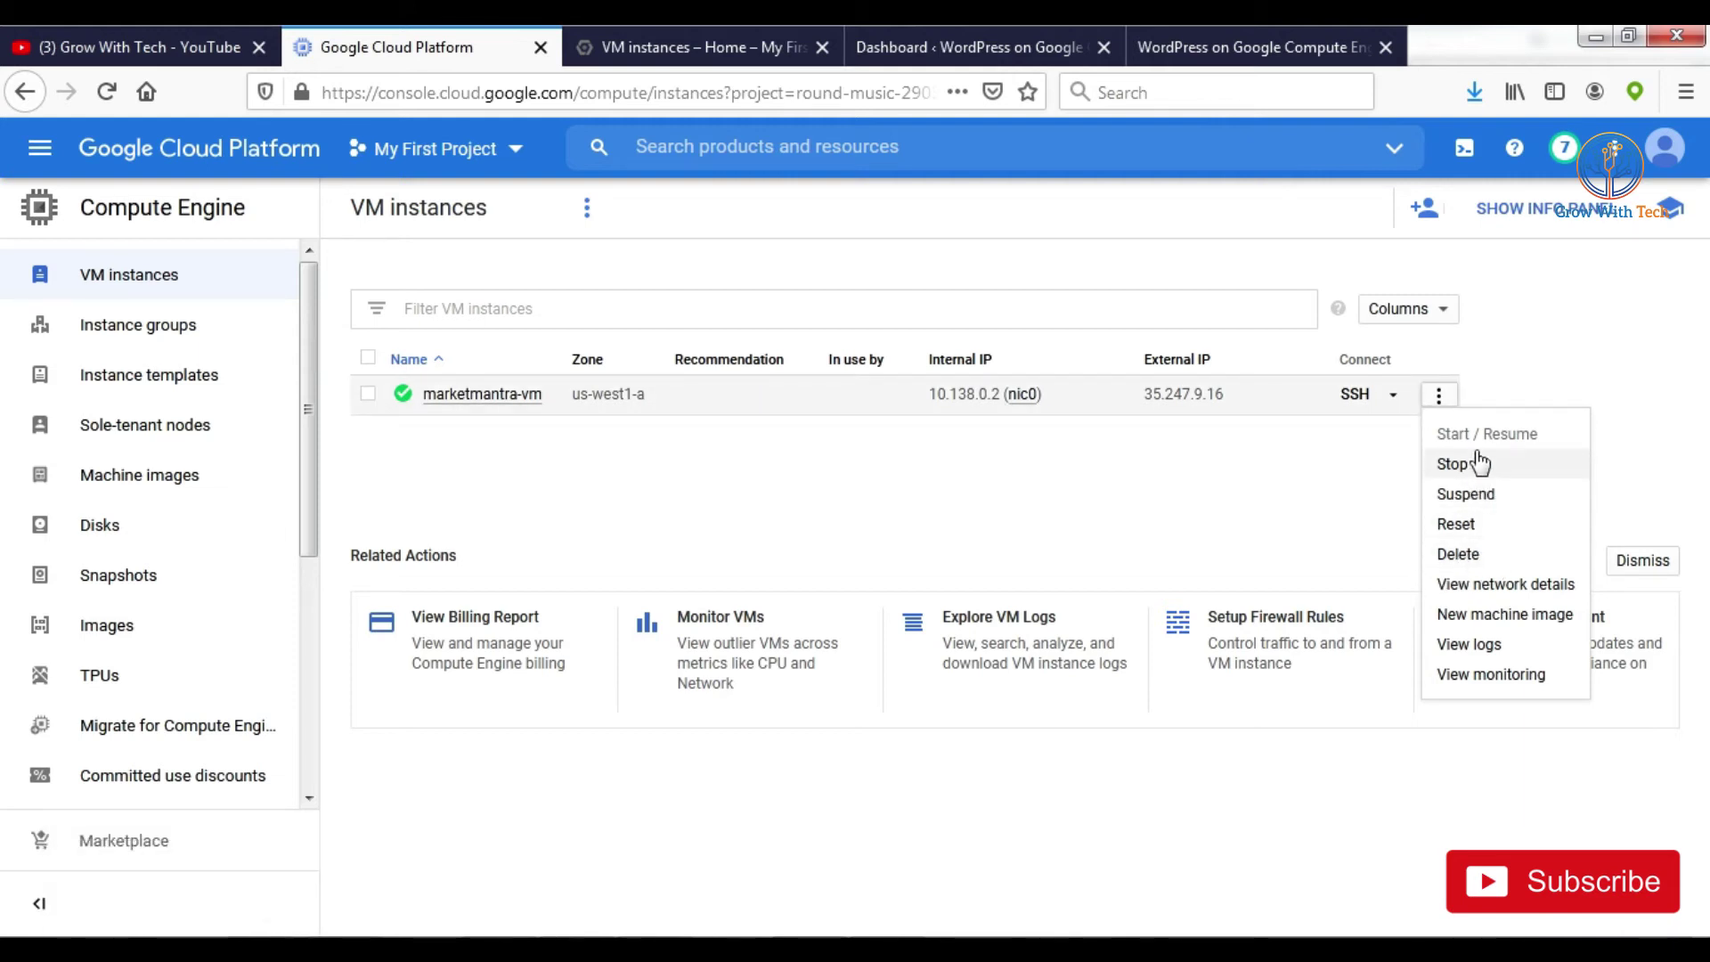
click(1337, 531)
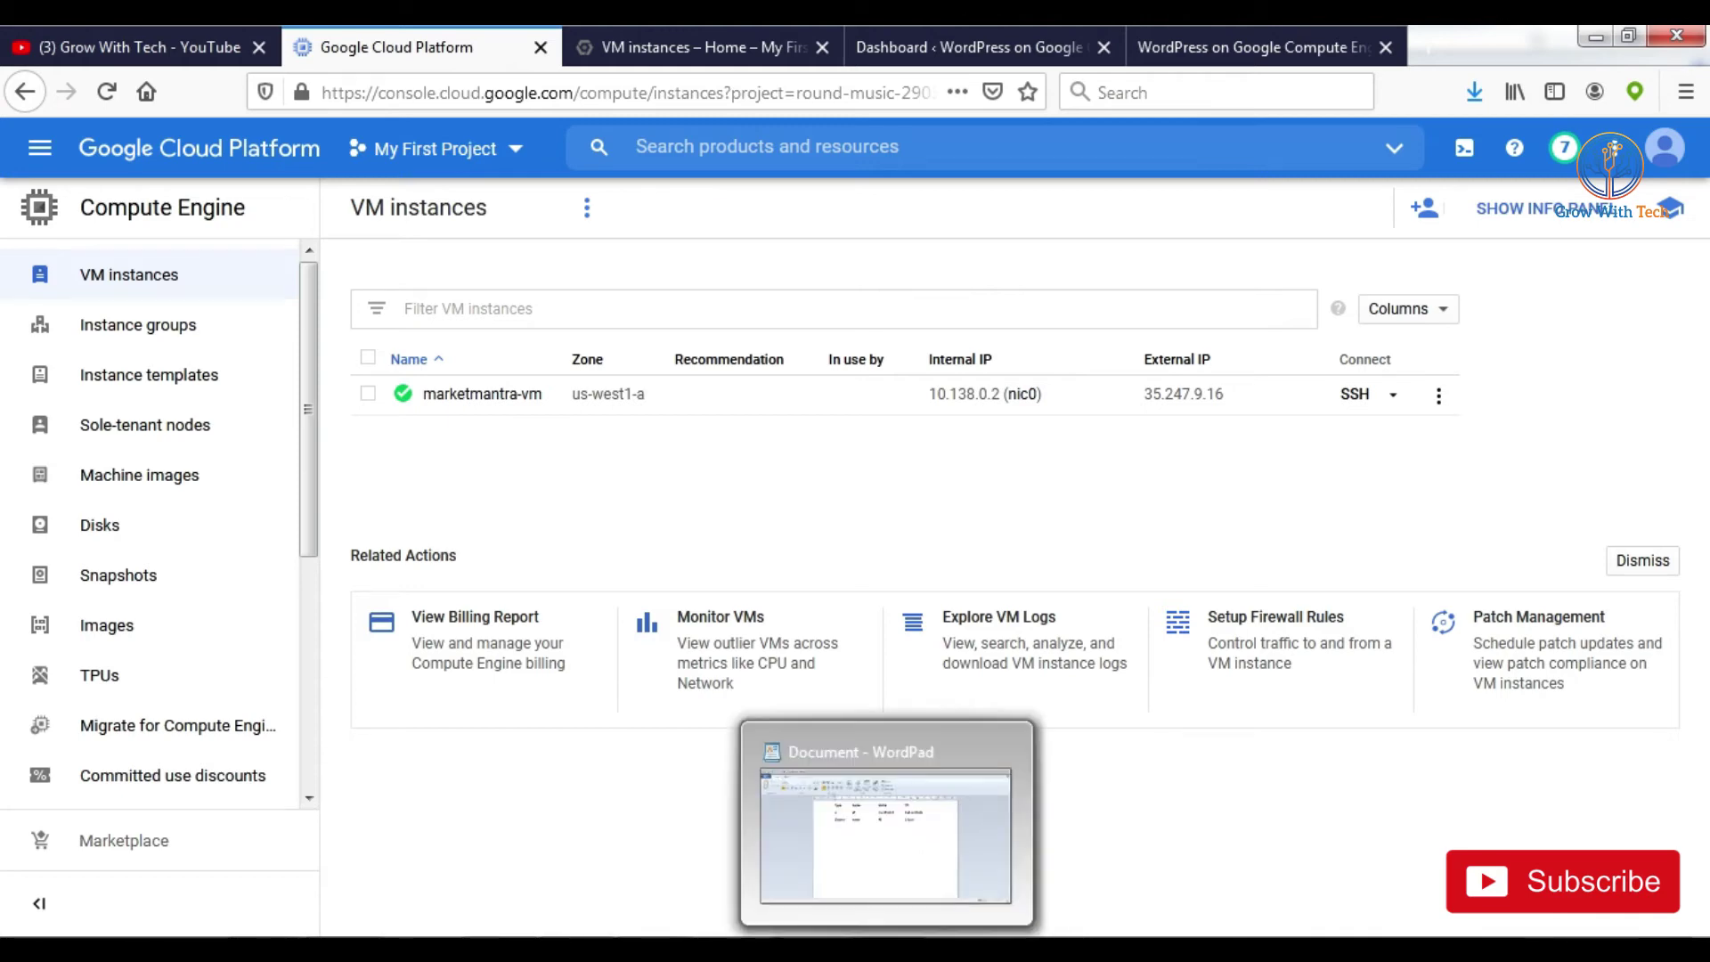
click(890, 814)
drag(781, 138, 965, 137)
click(967, 139)
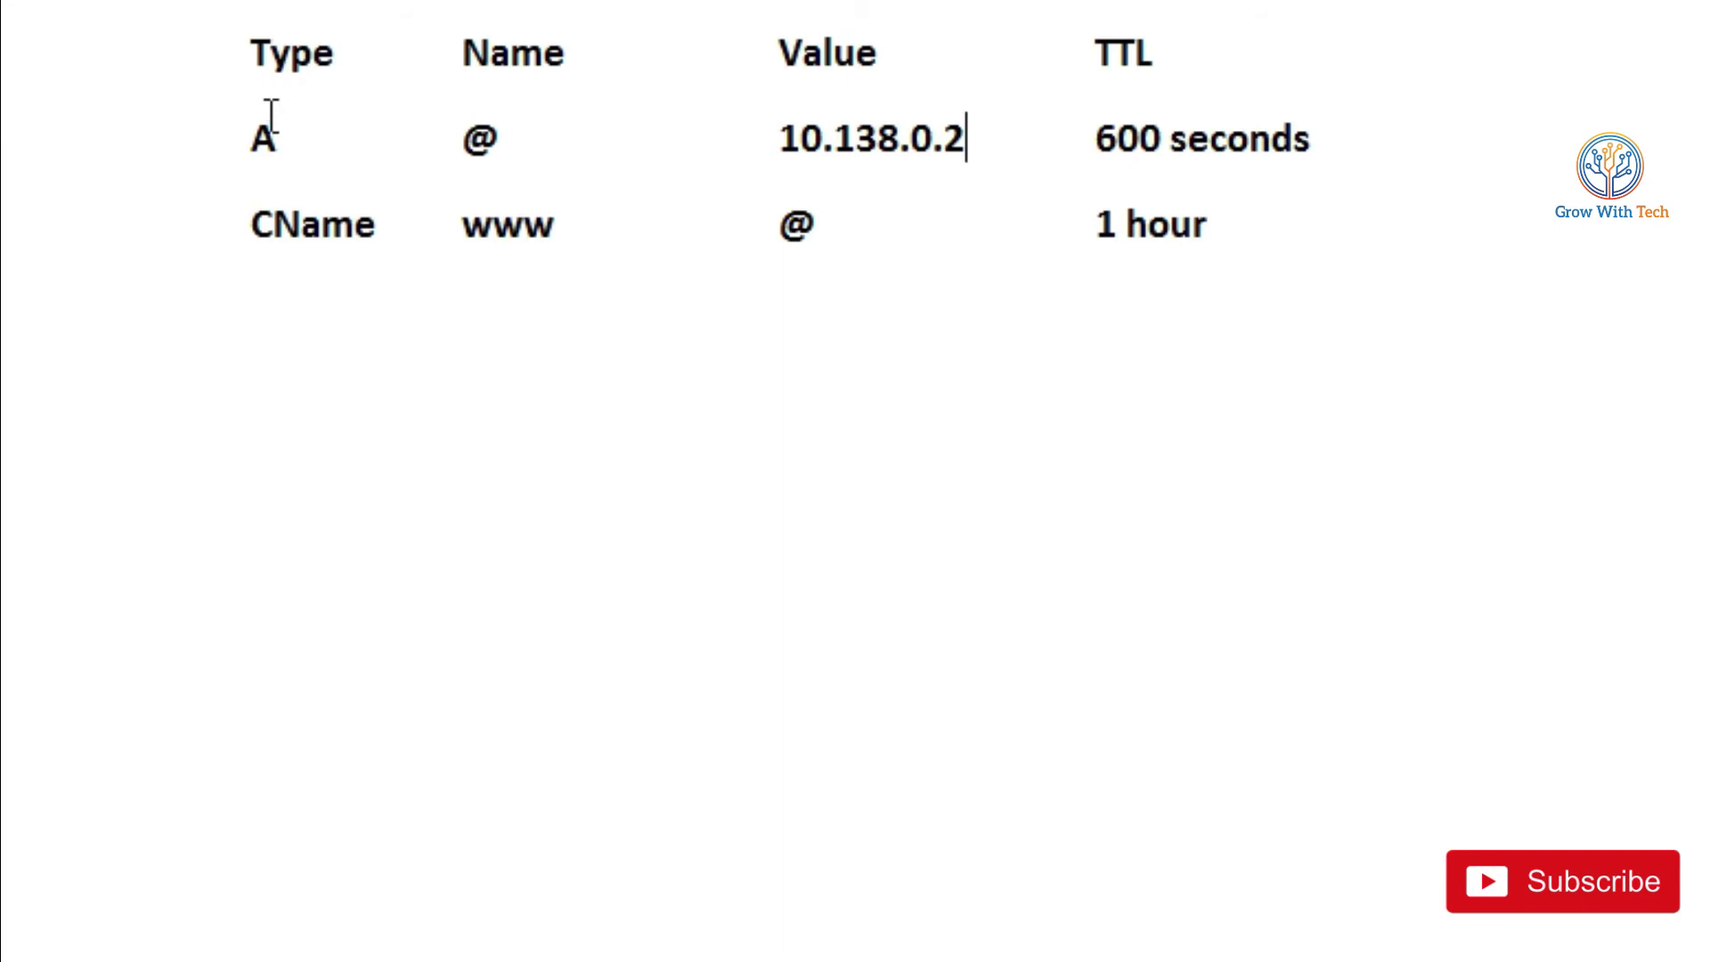
click(492, 147)
drag(782, 138, 961, 138)
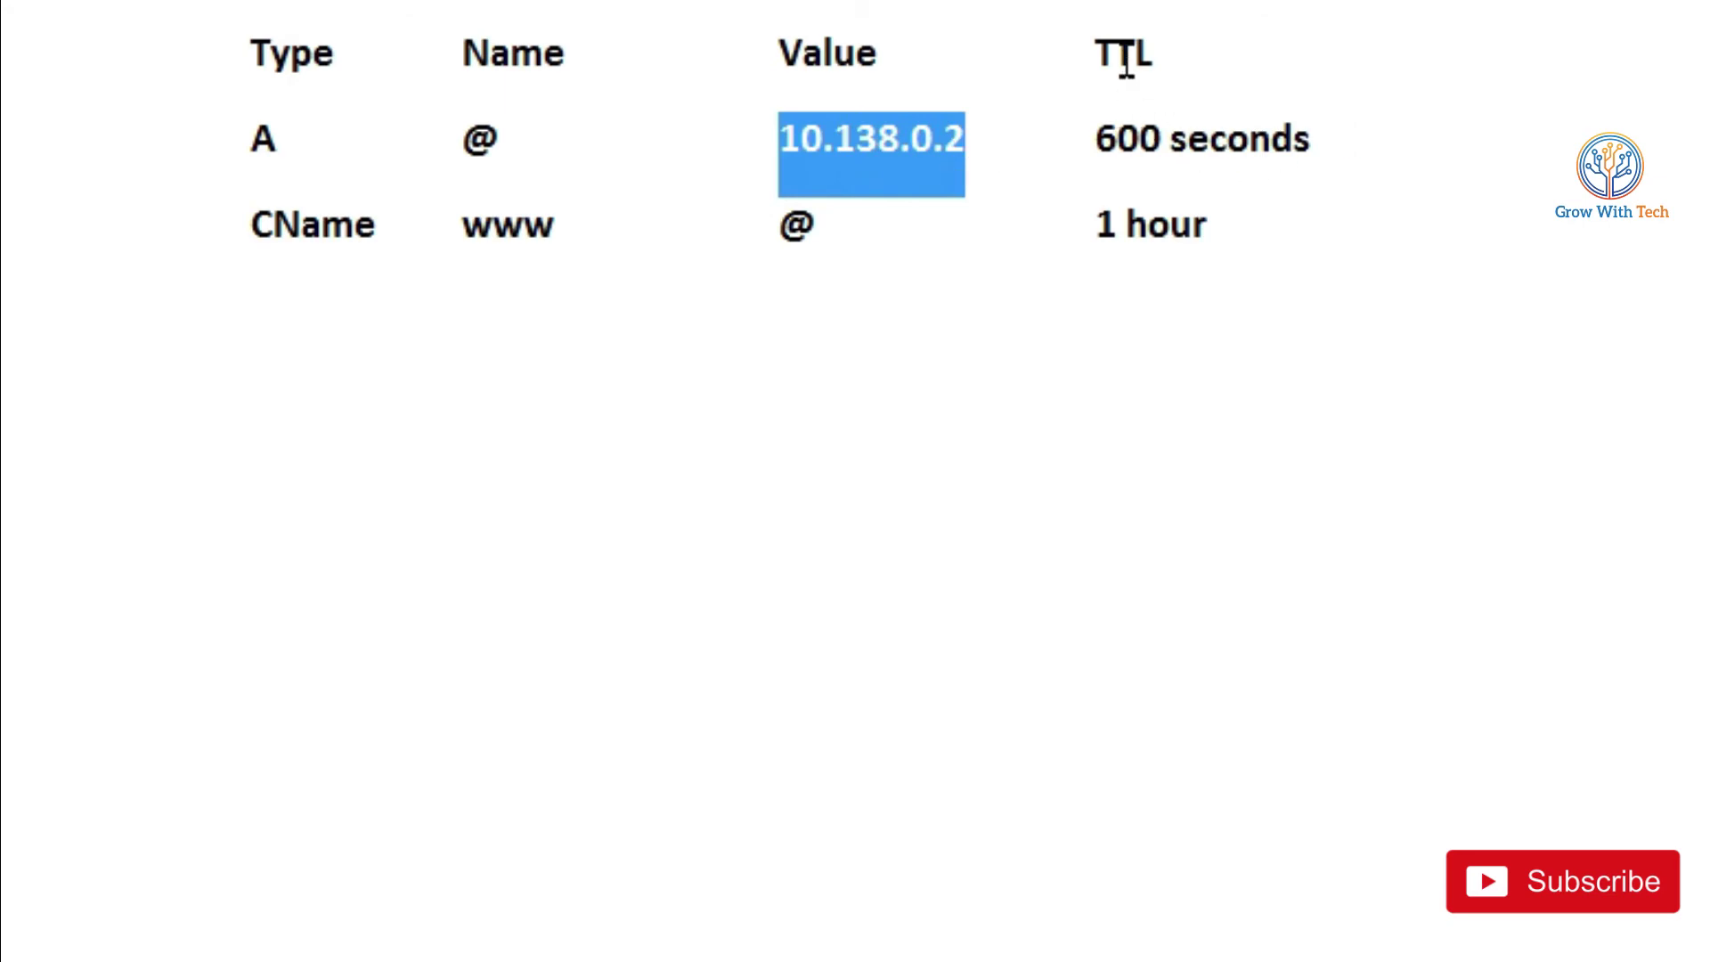
drag(1104, 127, 1333, 138)
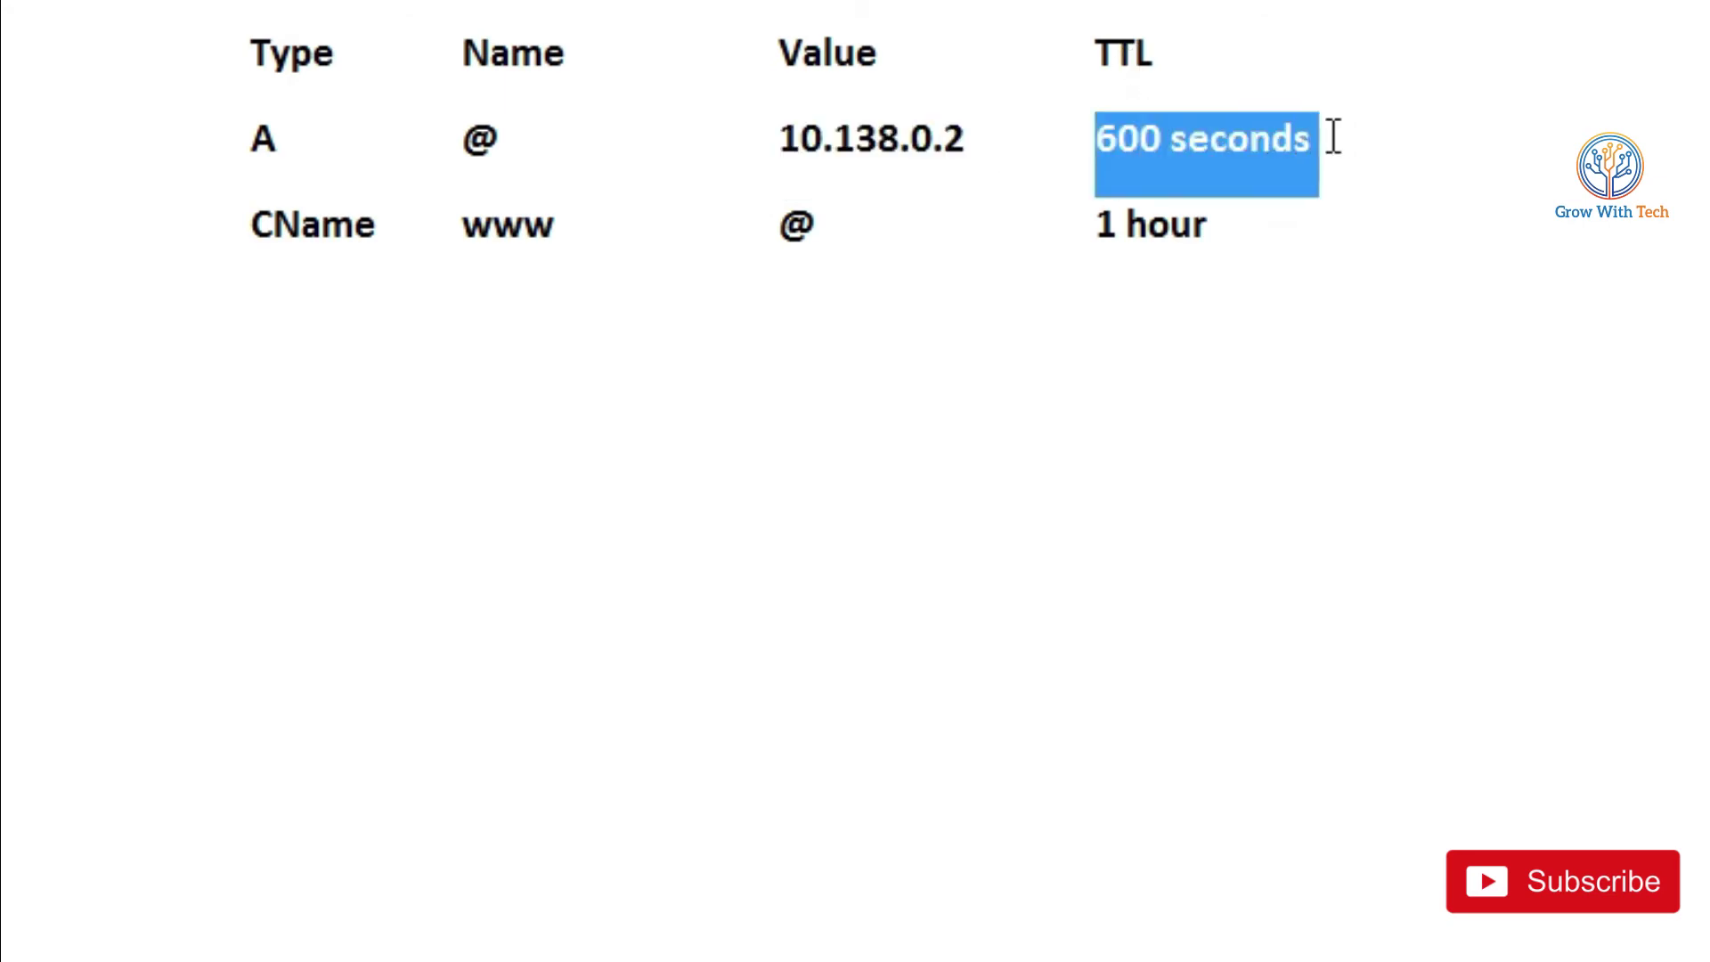
double_click(305, 209)
click(525, 229)
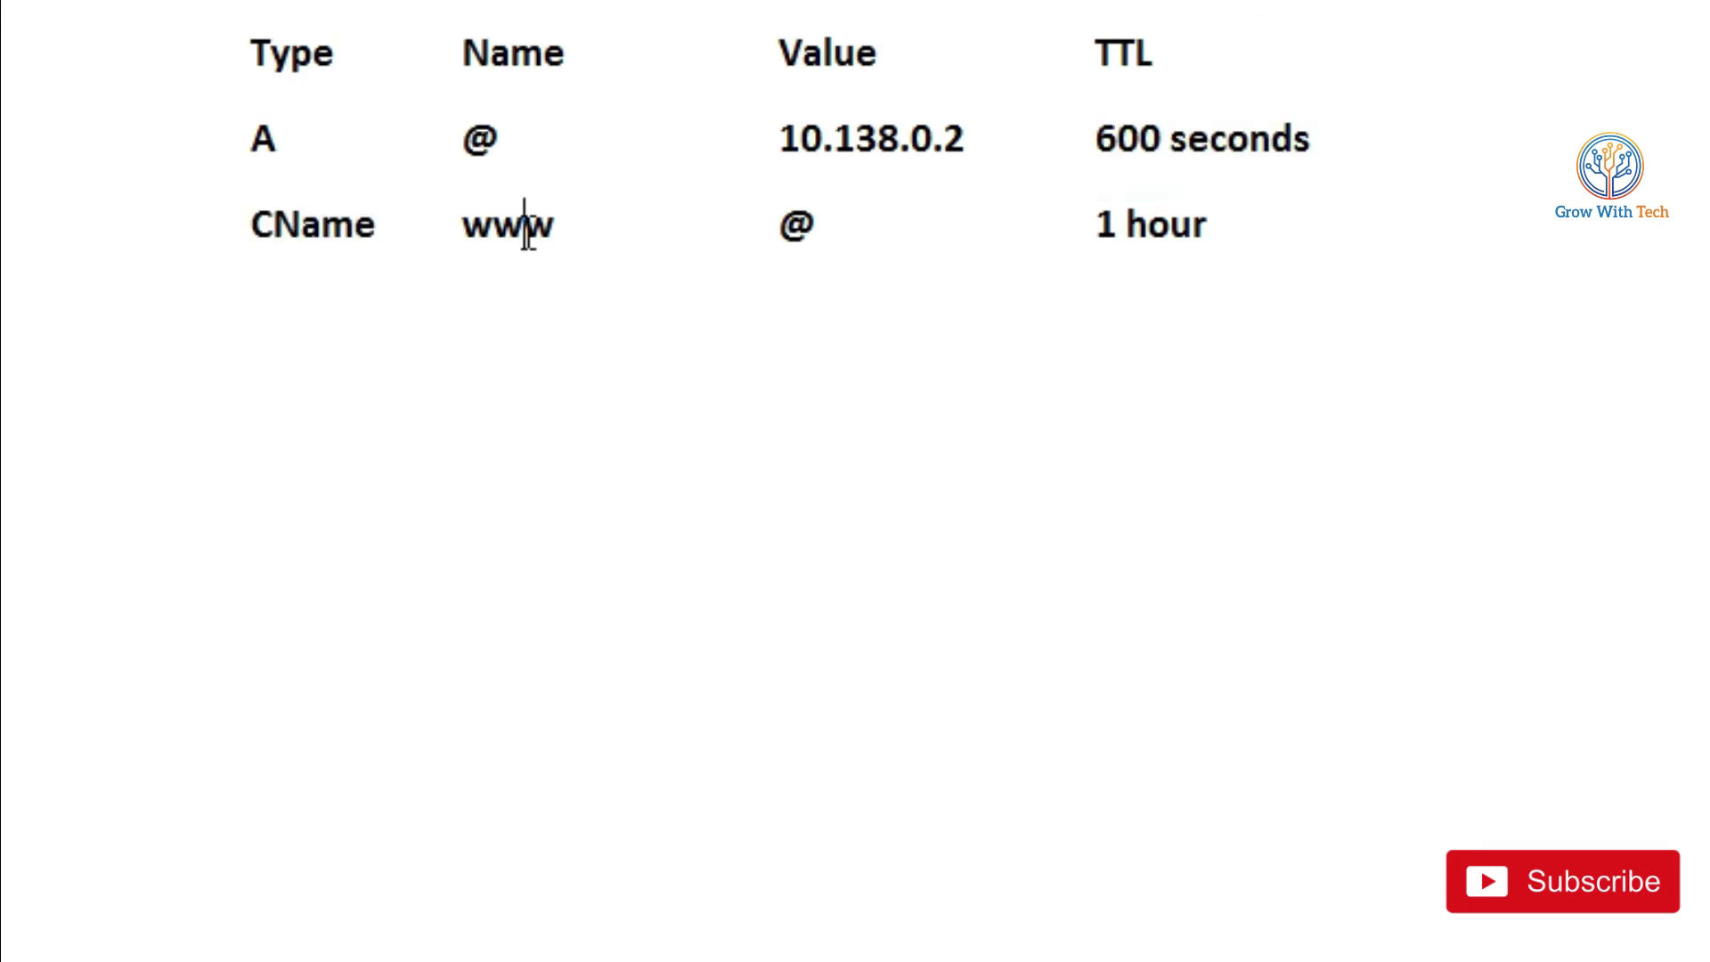
click(854, 218)
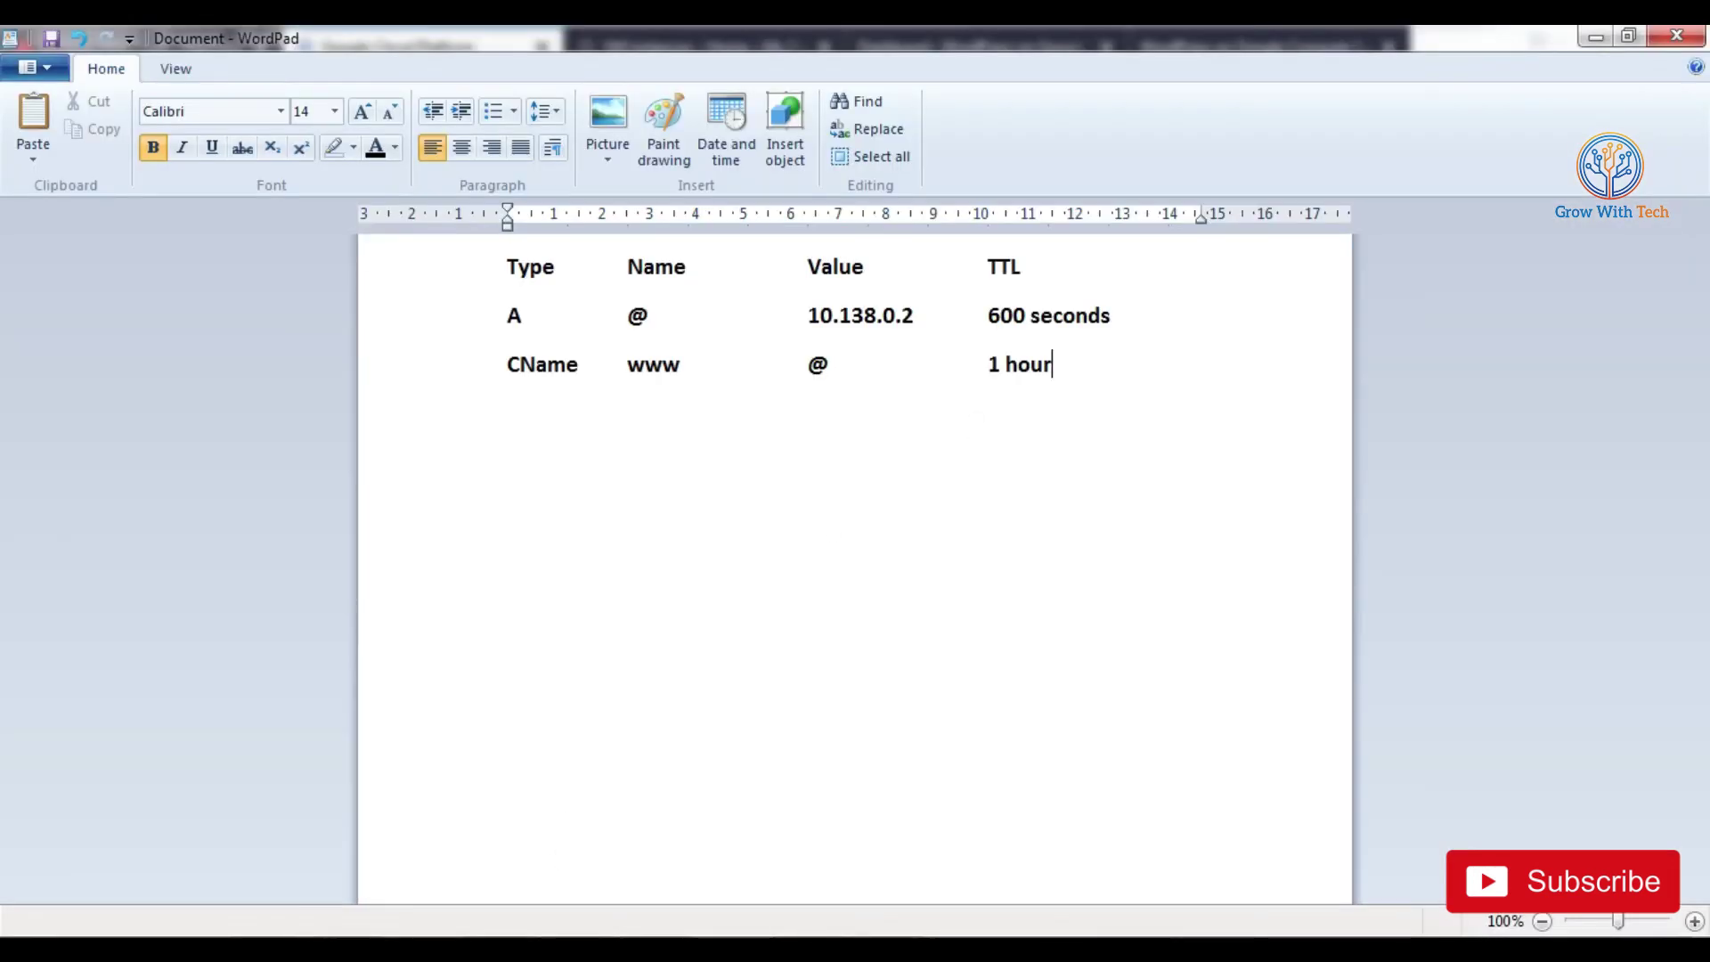
key(alt+Tab)
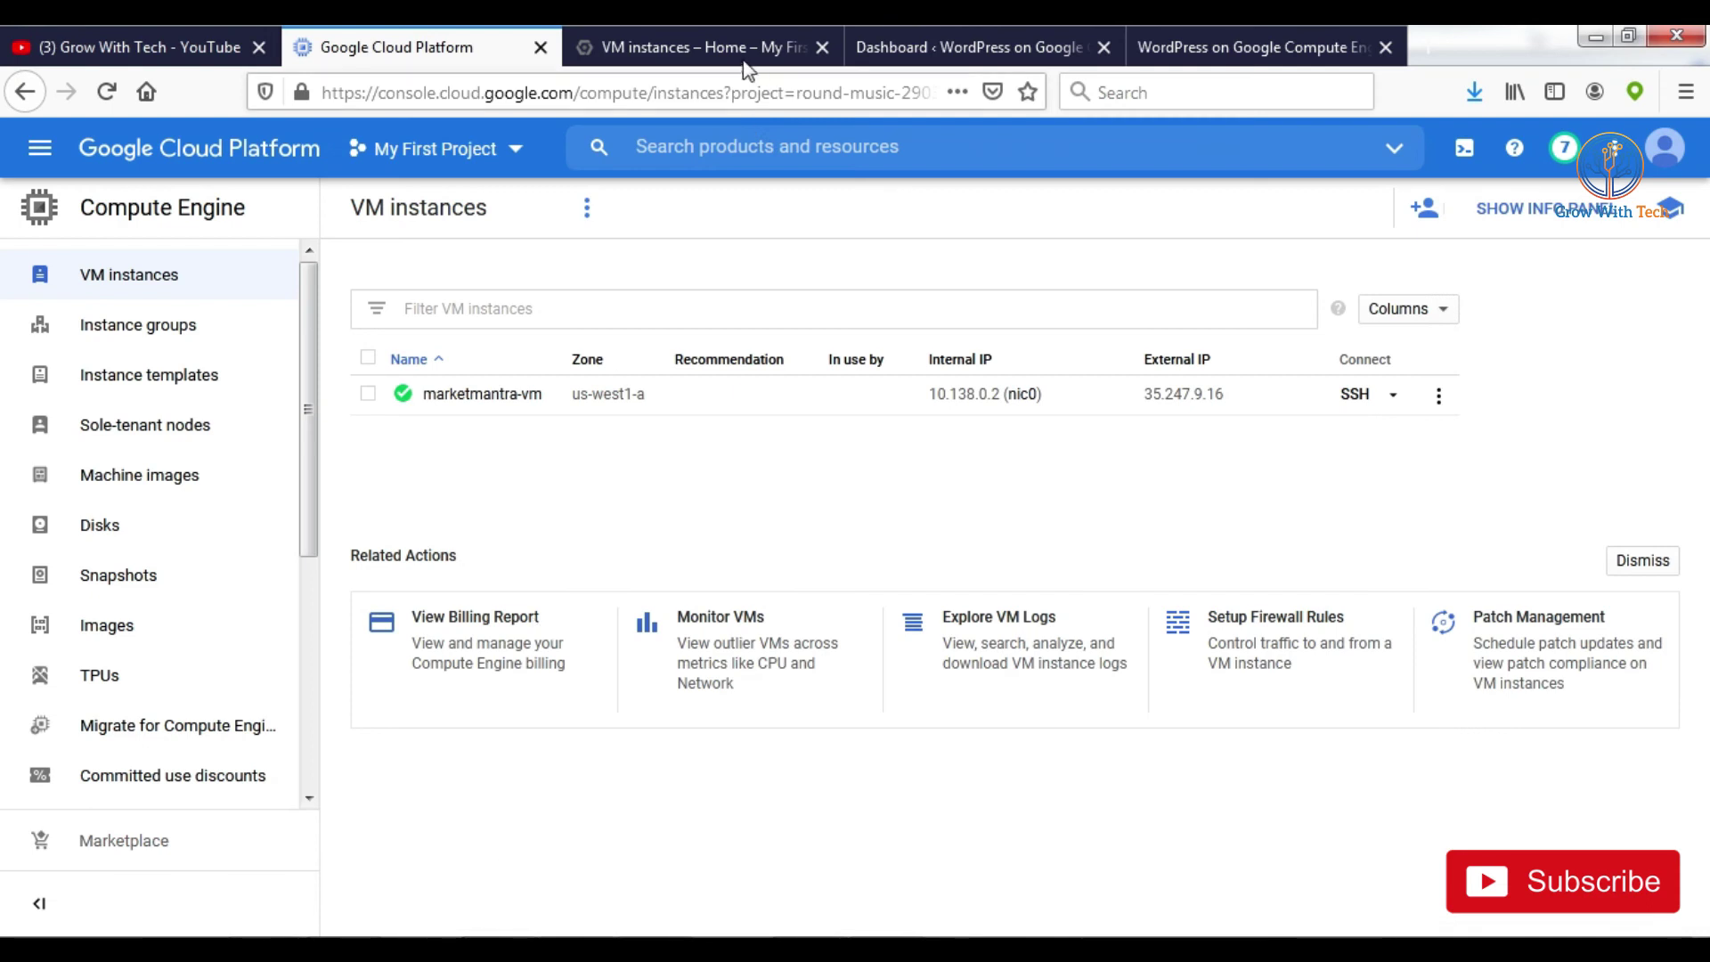
click(924, 44)
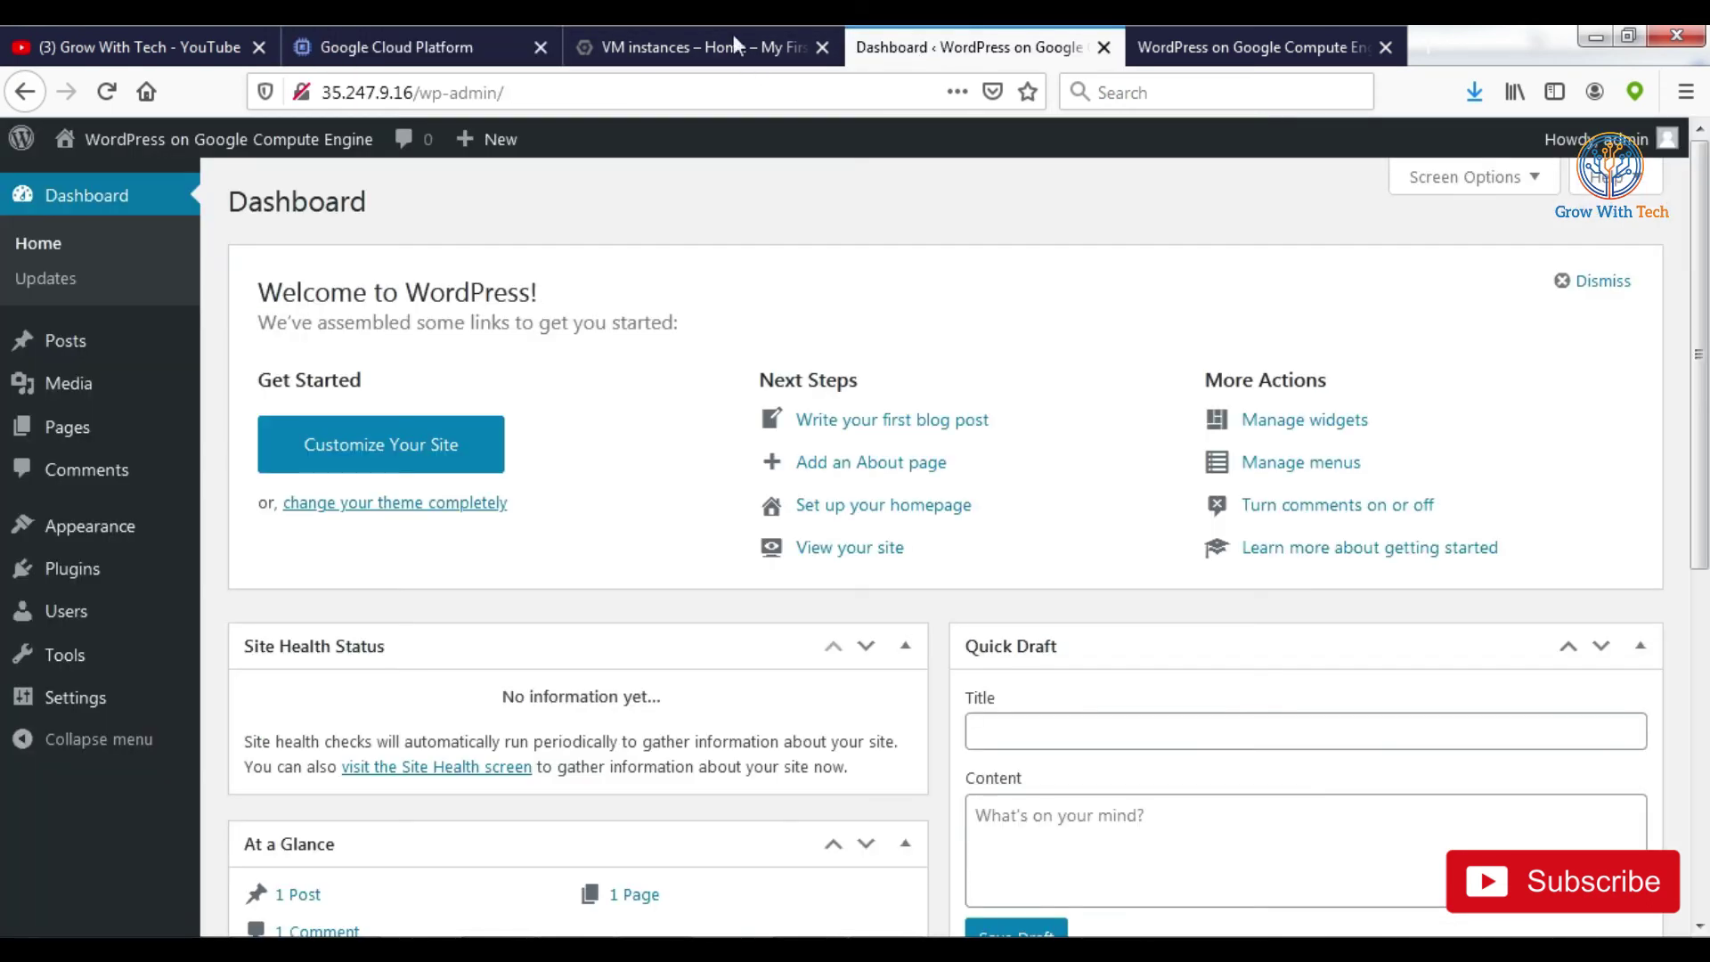
click(477, 51)
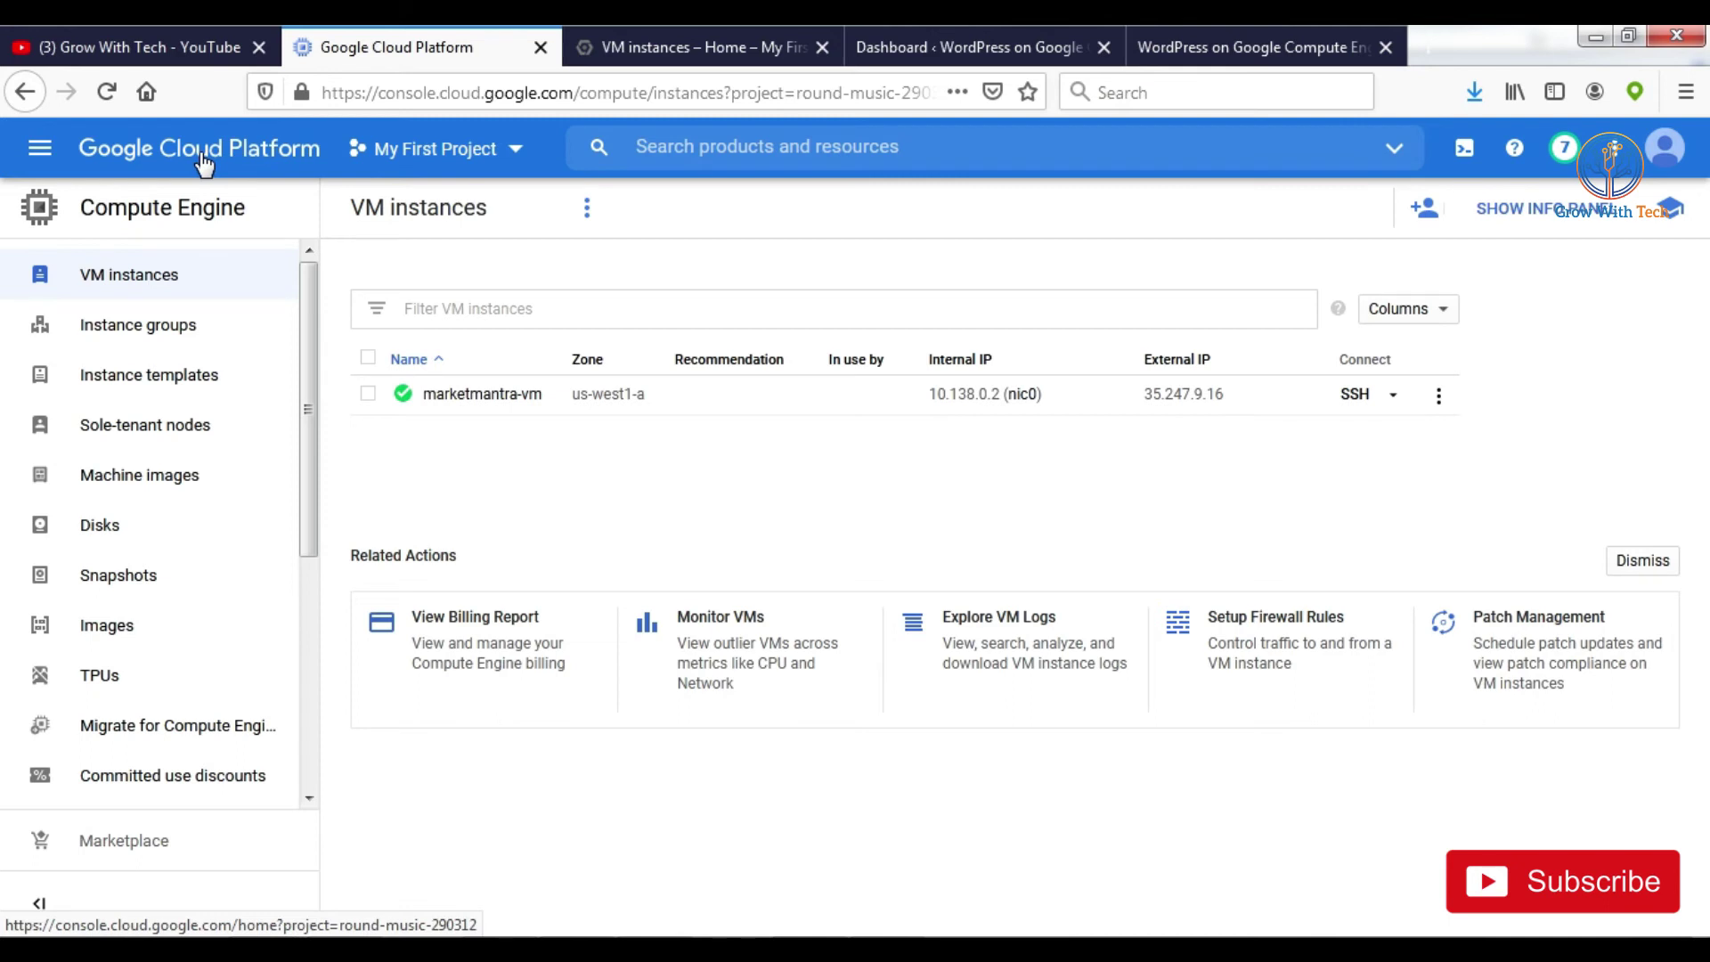
Step: Go from the console home through Network services to the empty Cloud DNS zones page
click(202, 159)
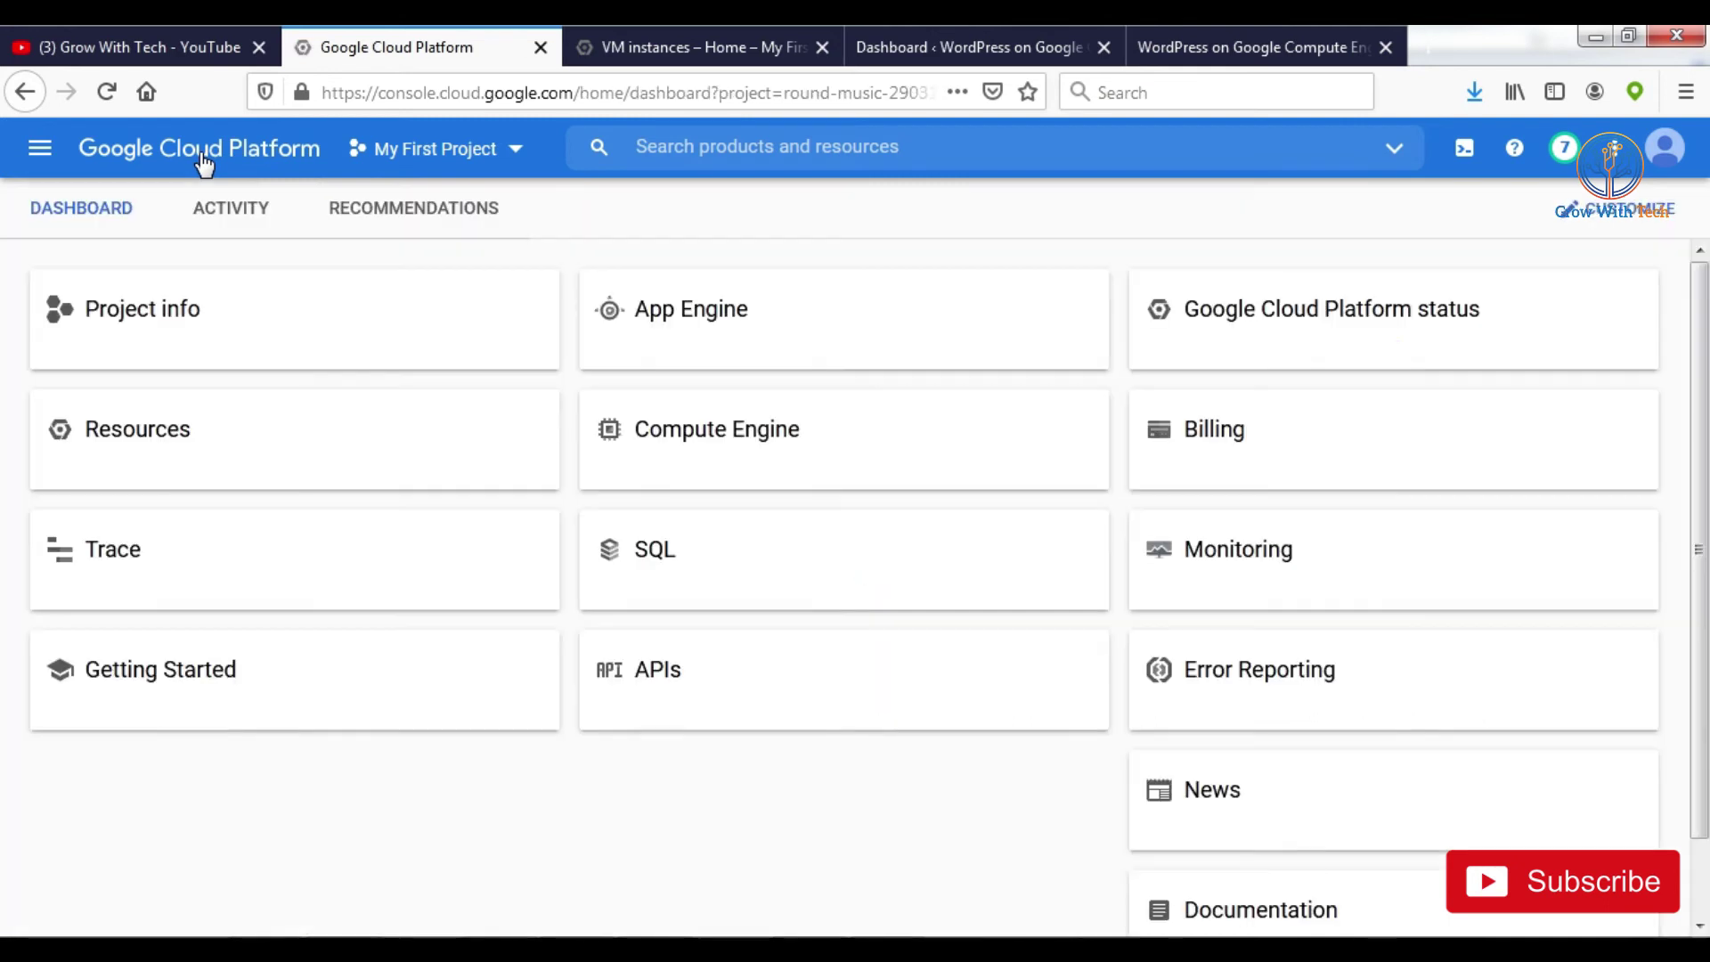
click(47, 153)
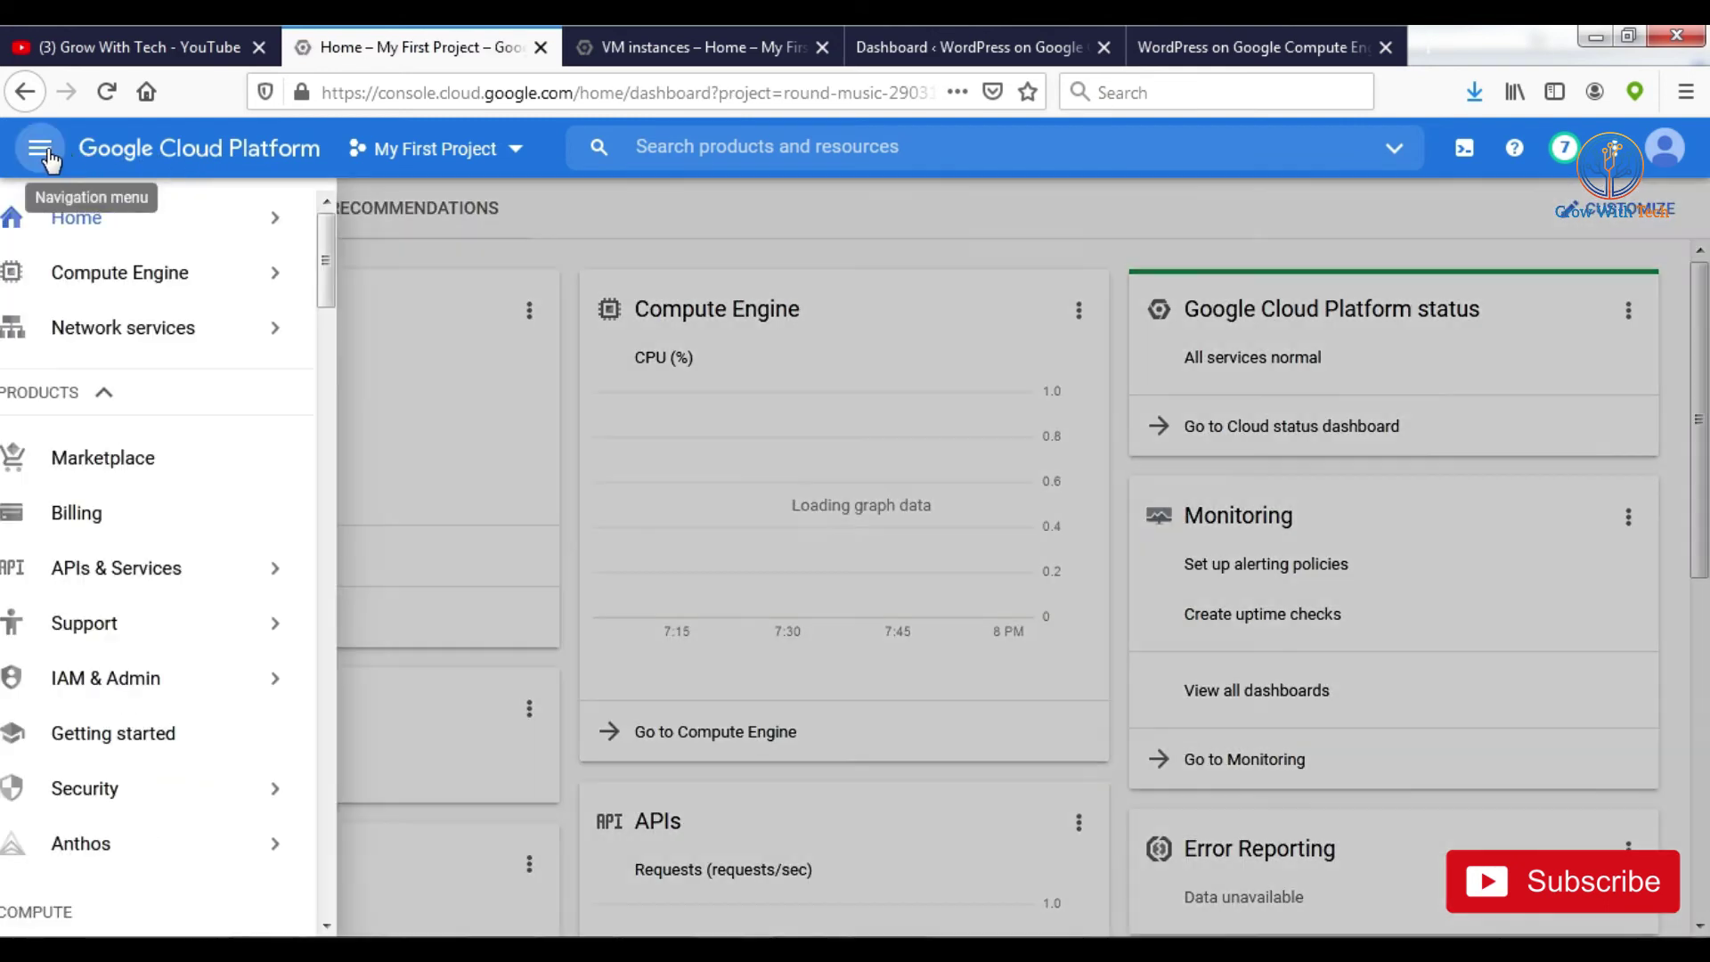
mouse_move(241, 336)
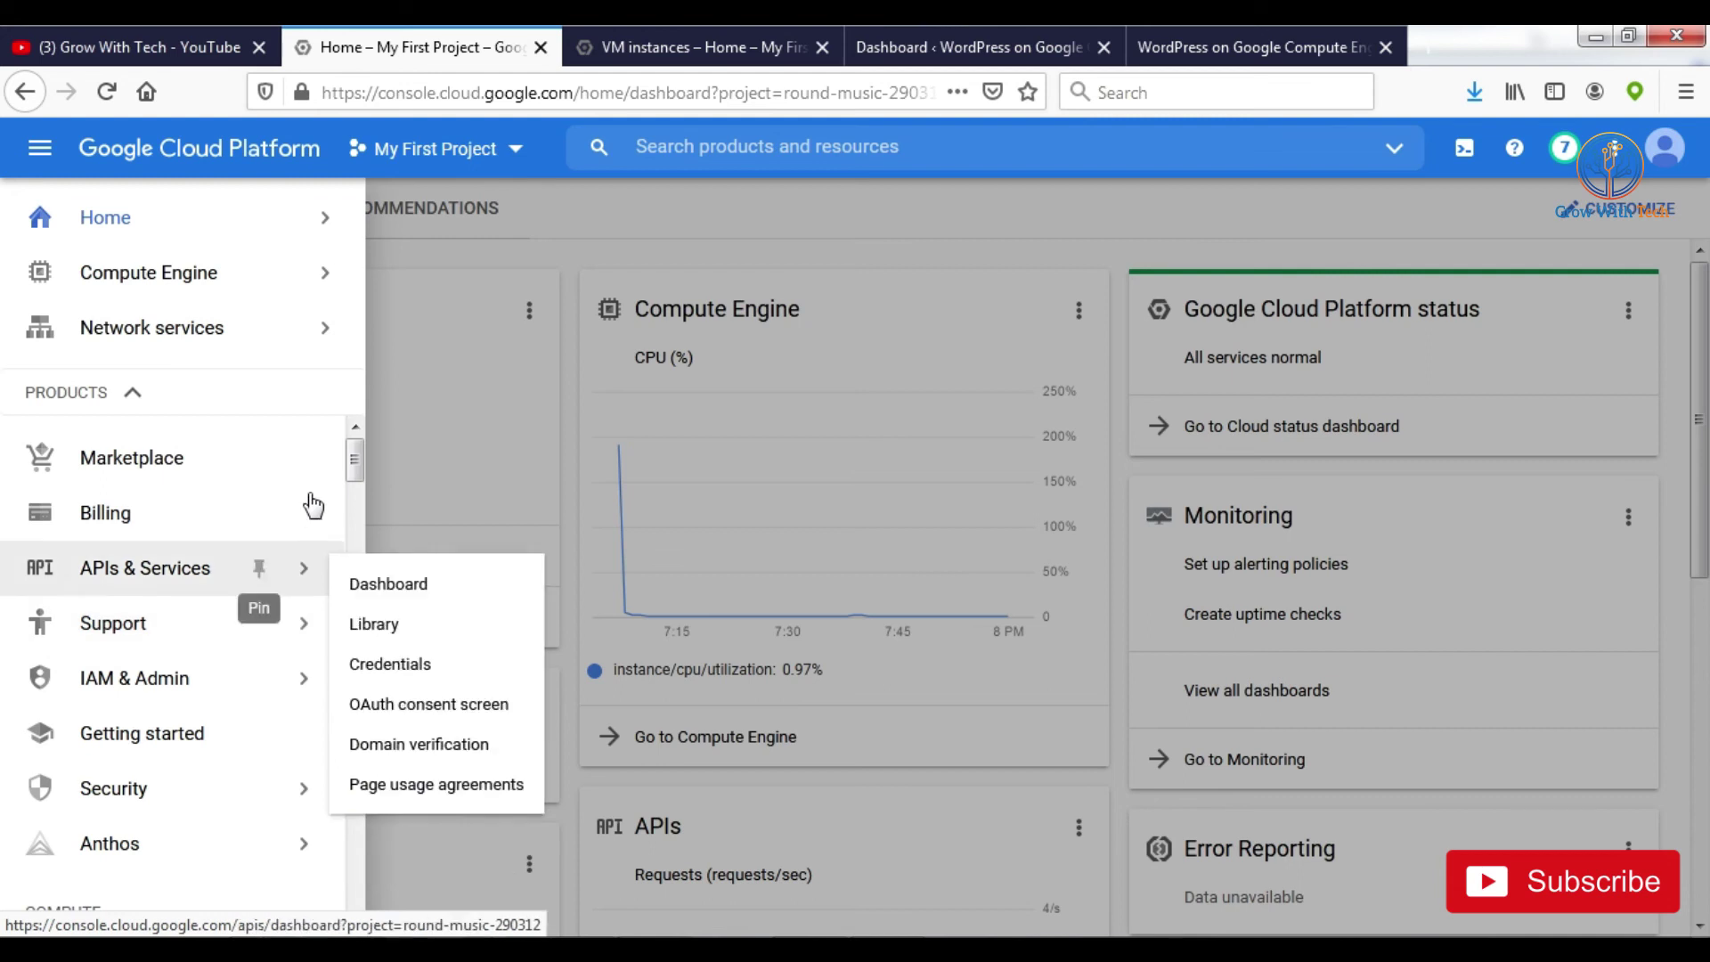
scroll(223, 657, down, 10)
mouse_move(222, 656)
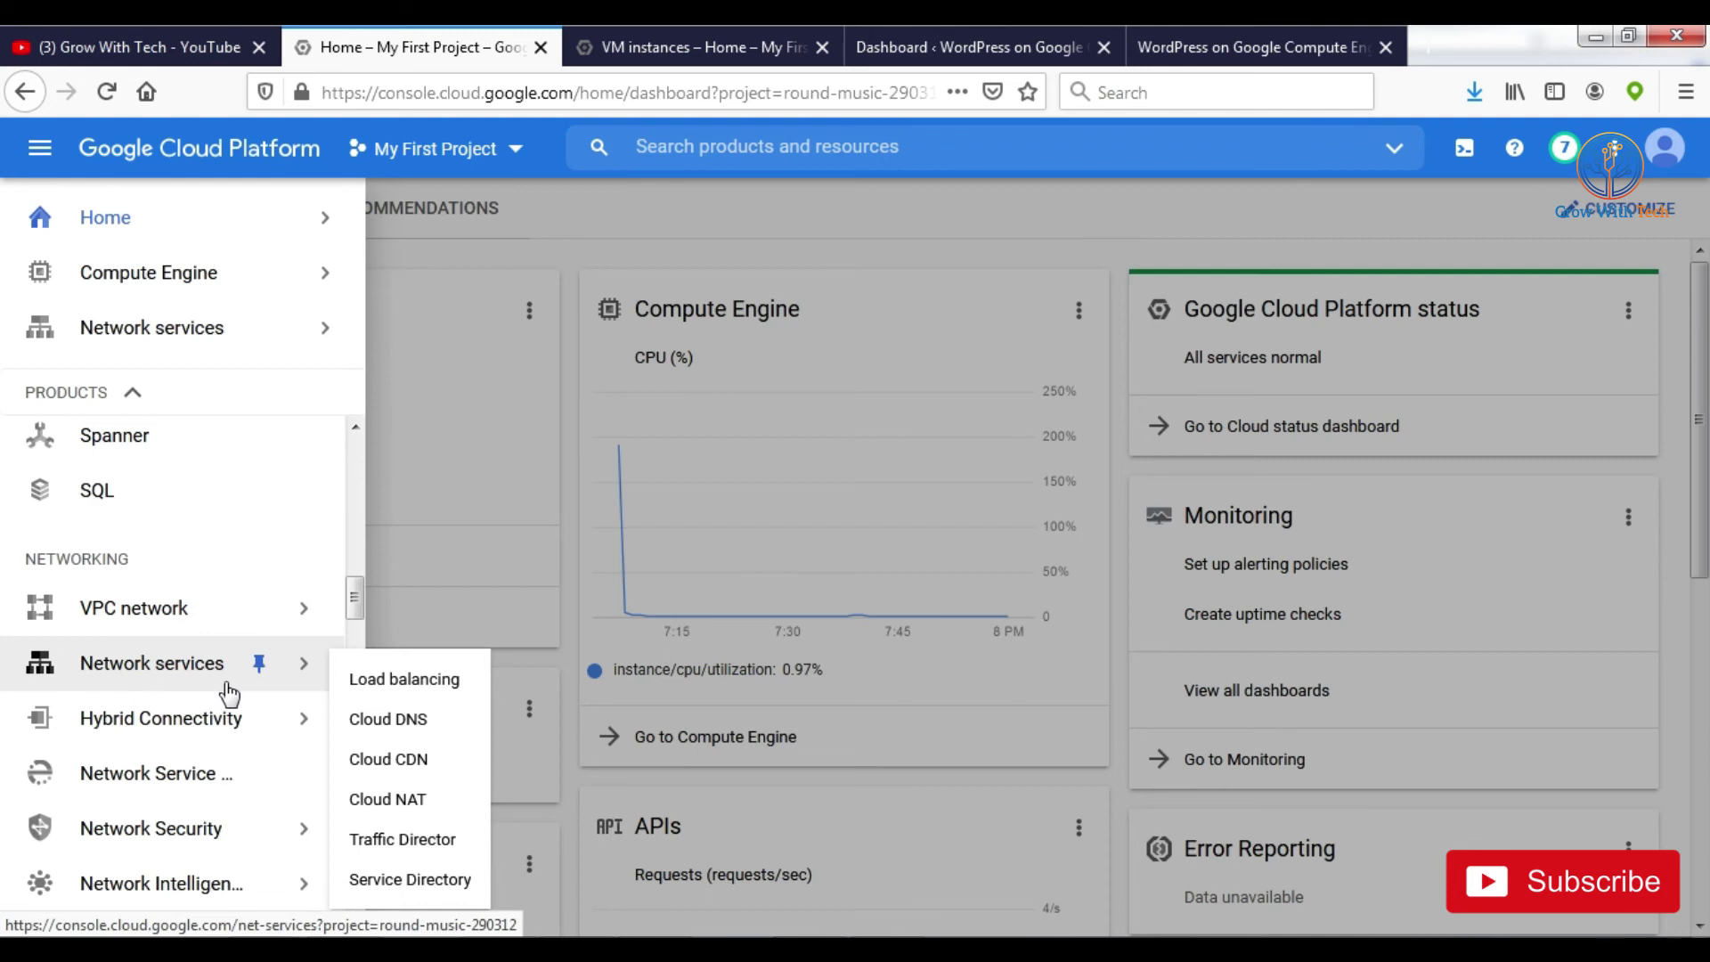
click(400, 726)
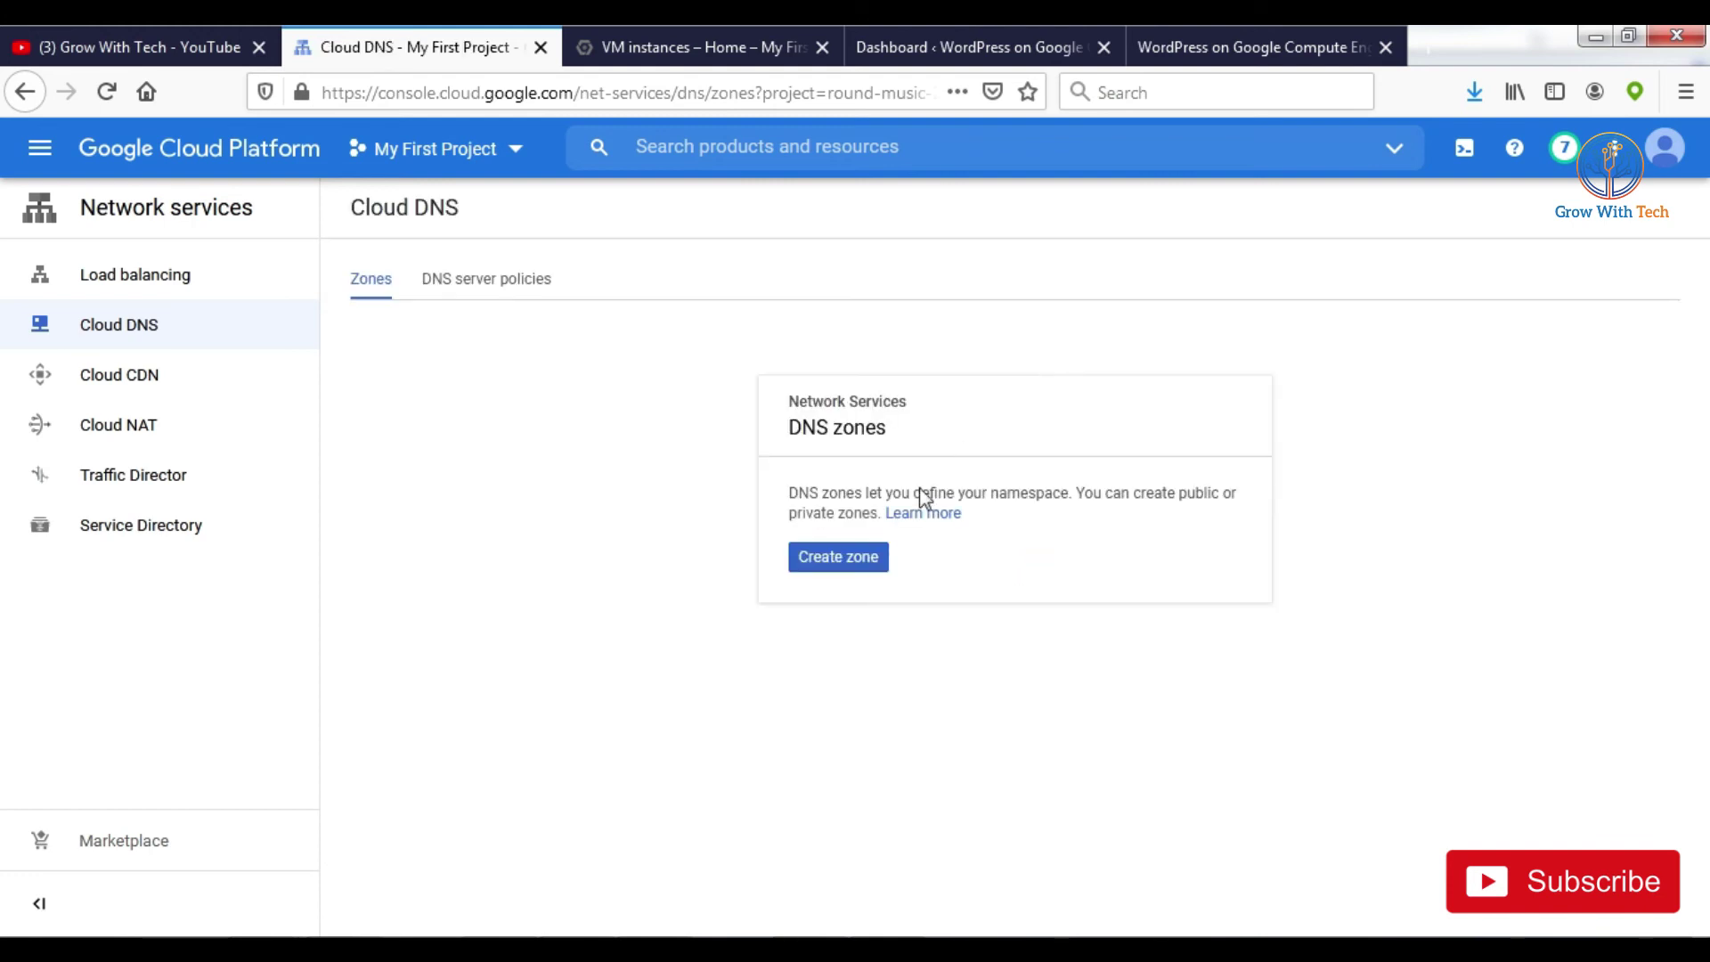
Step: Create a public DNS zone named marketmantra with DNS name marketmantra.co.in
click(851, 570)
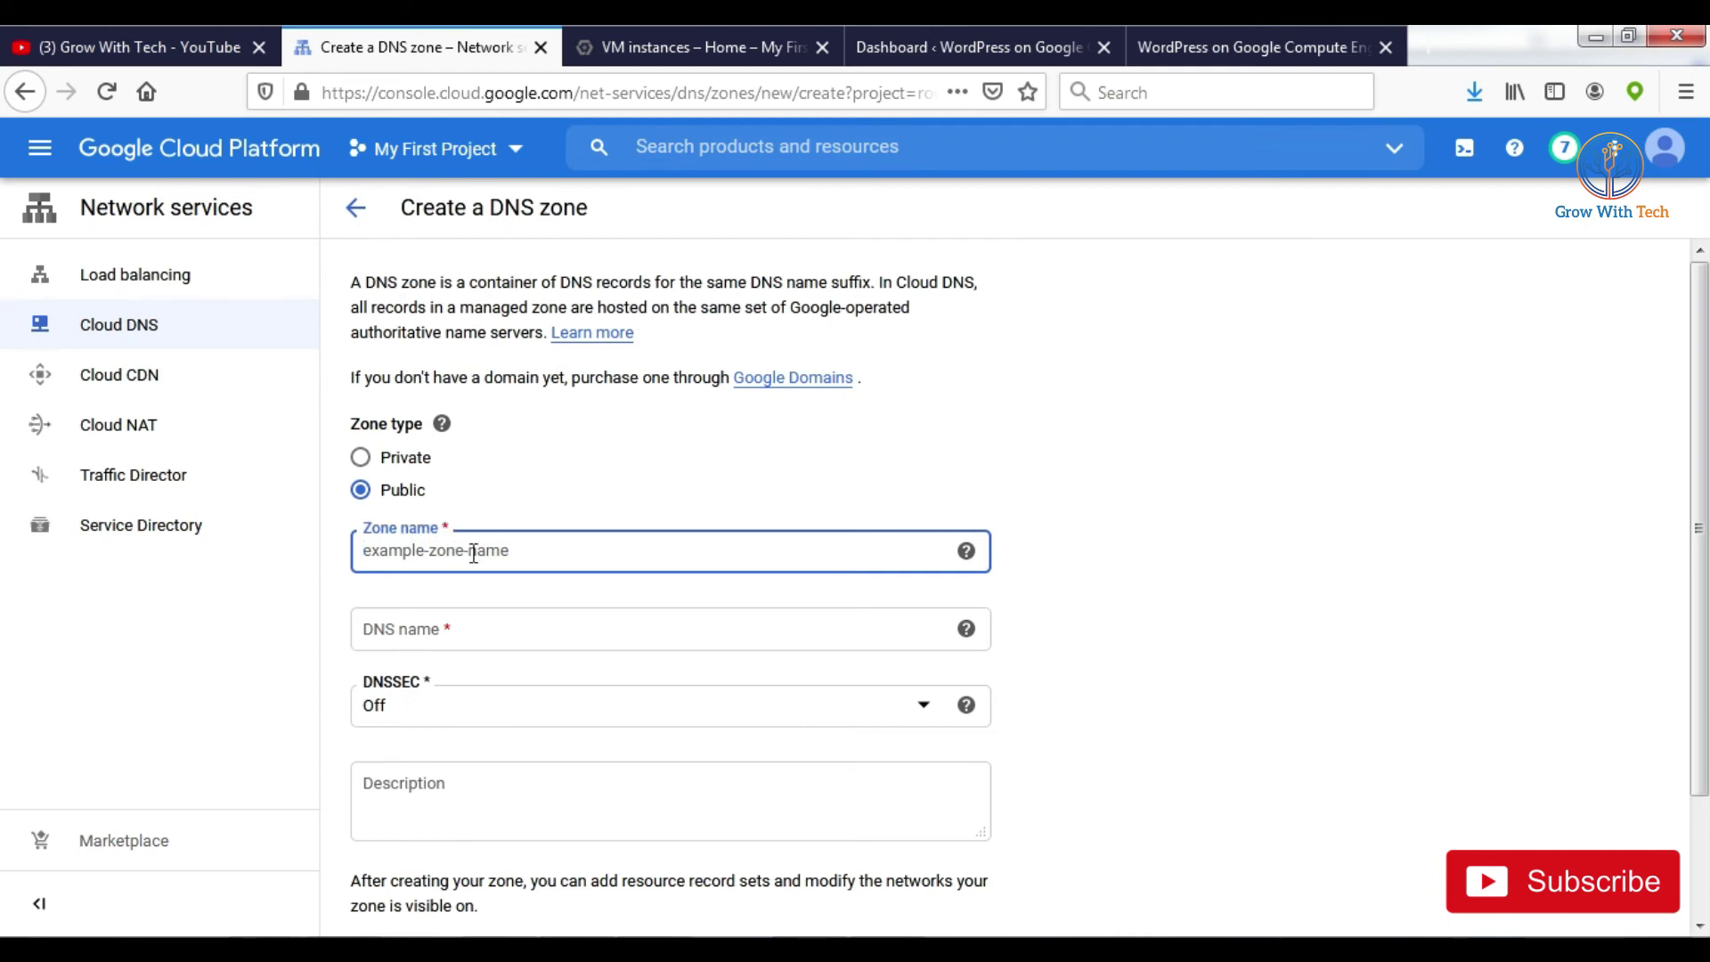
text(marketmantara)
click(418, 627)
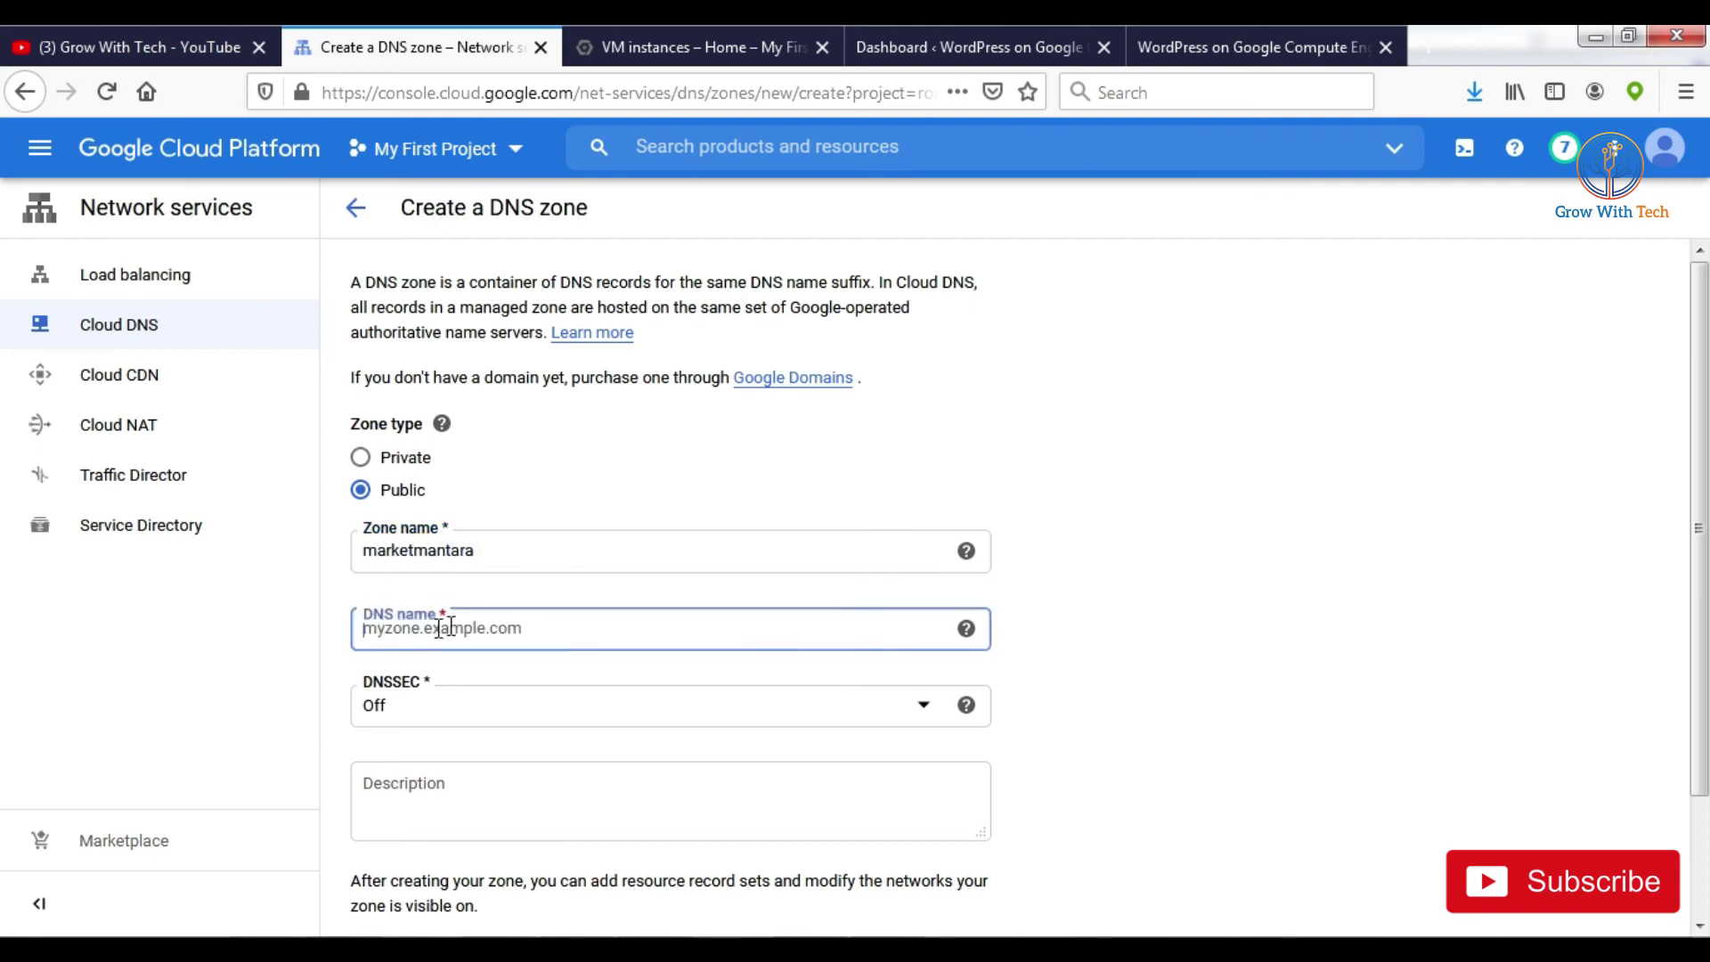
text(marketmantra.co.in)
scroll(489, 634, down, 3)
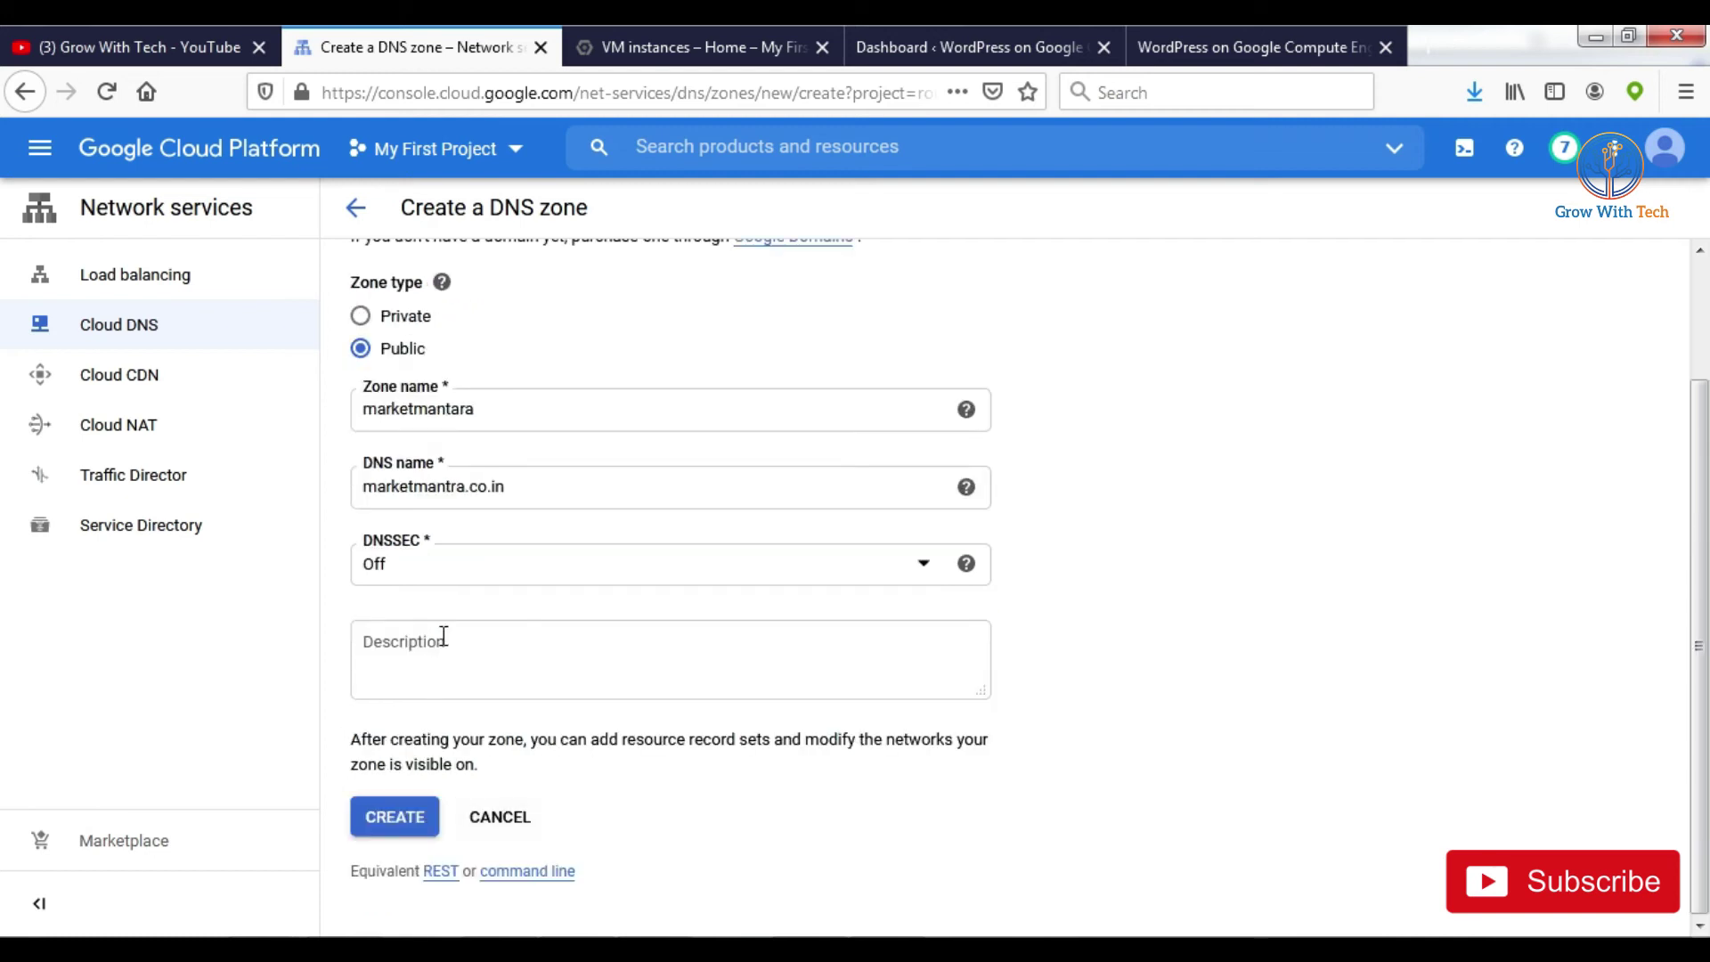
click(401, 822)
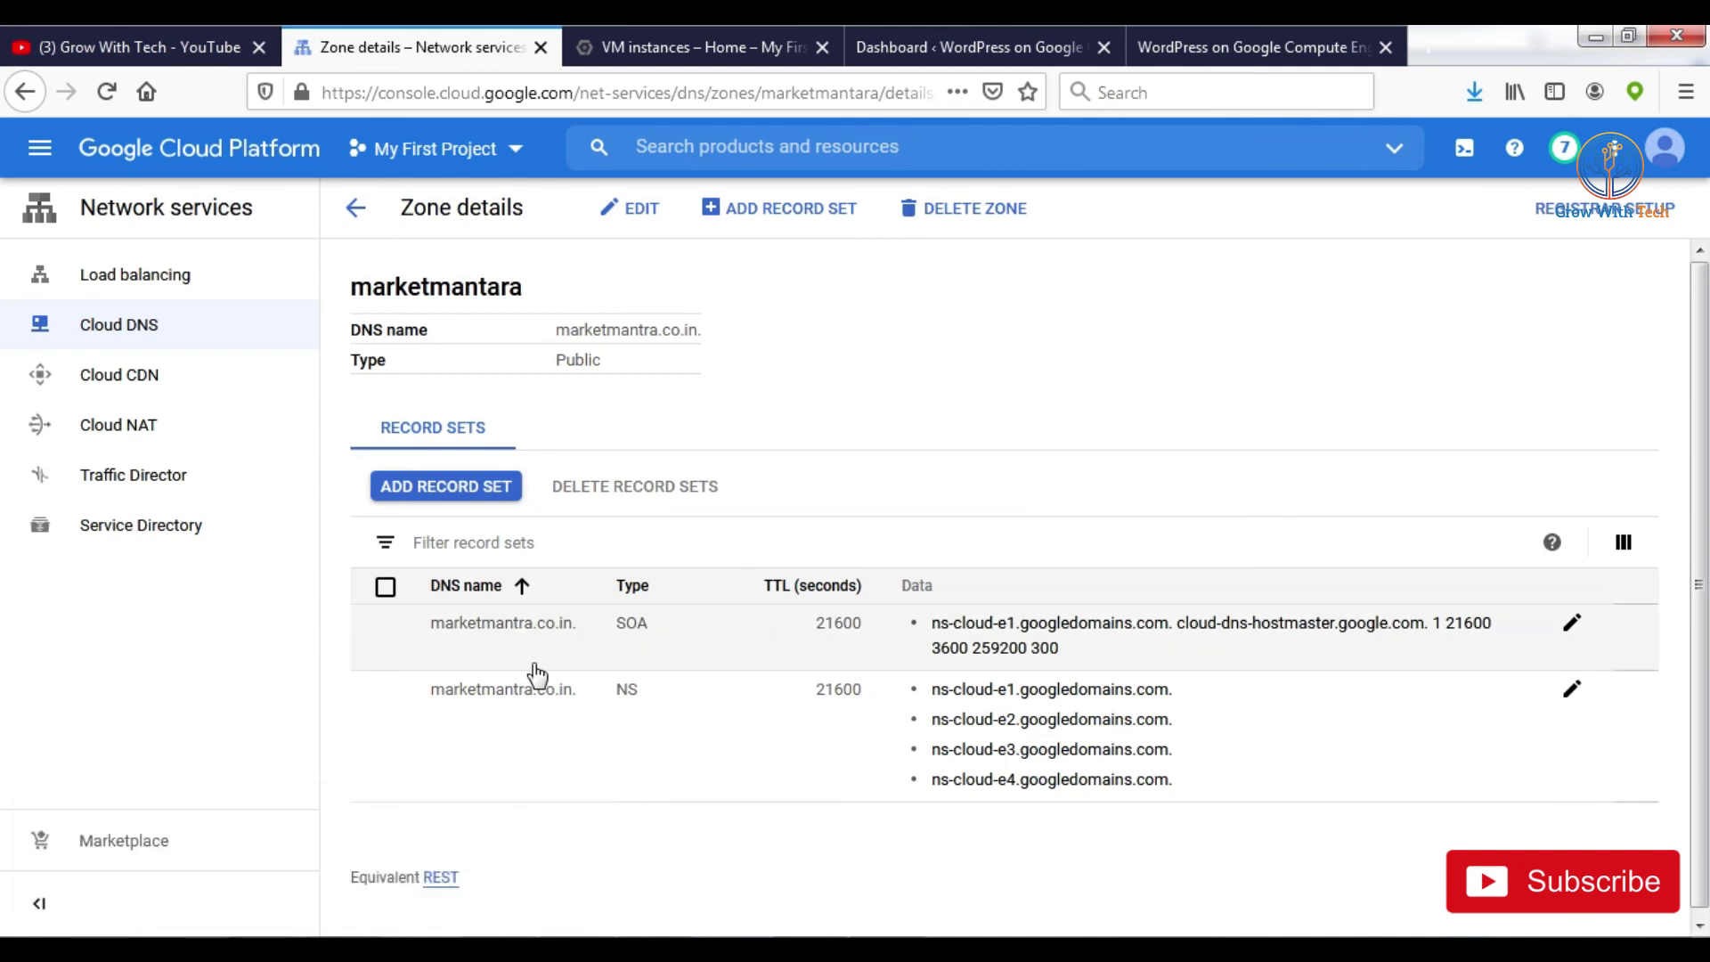
Step: Add an A record for marketmantra.co.in pointing to 10.138.0.2, then start another record set
click(812, 212)
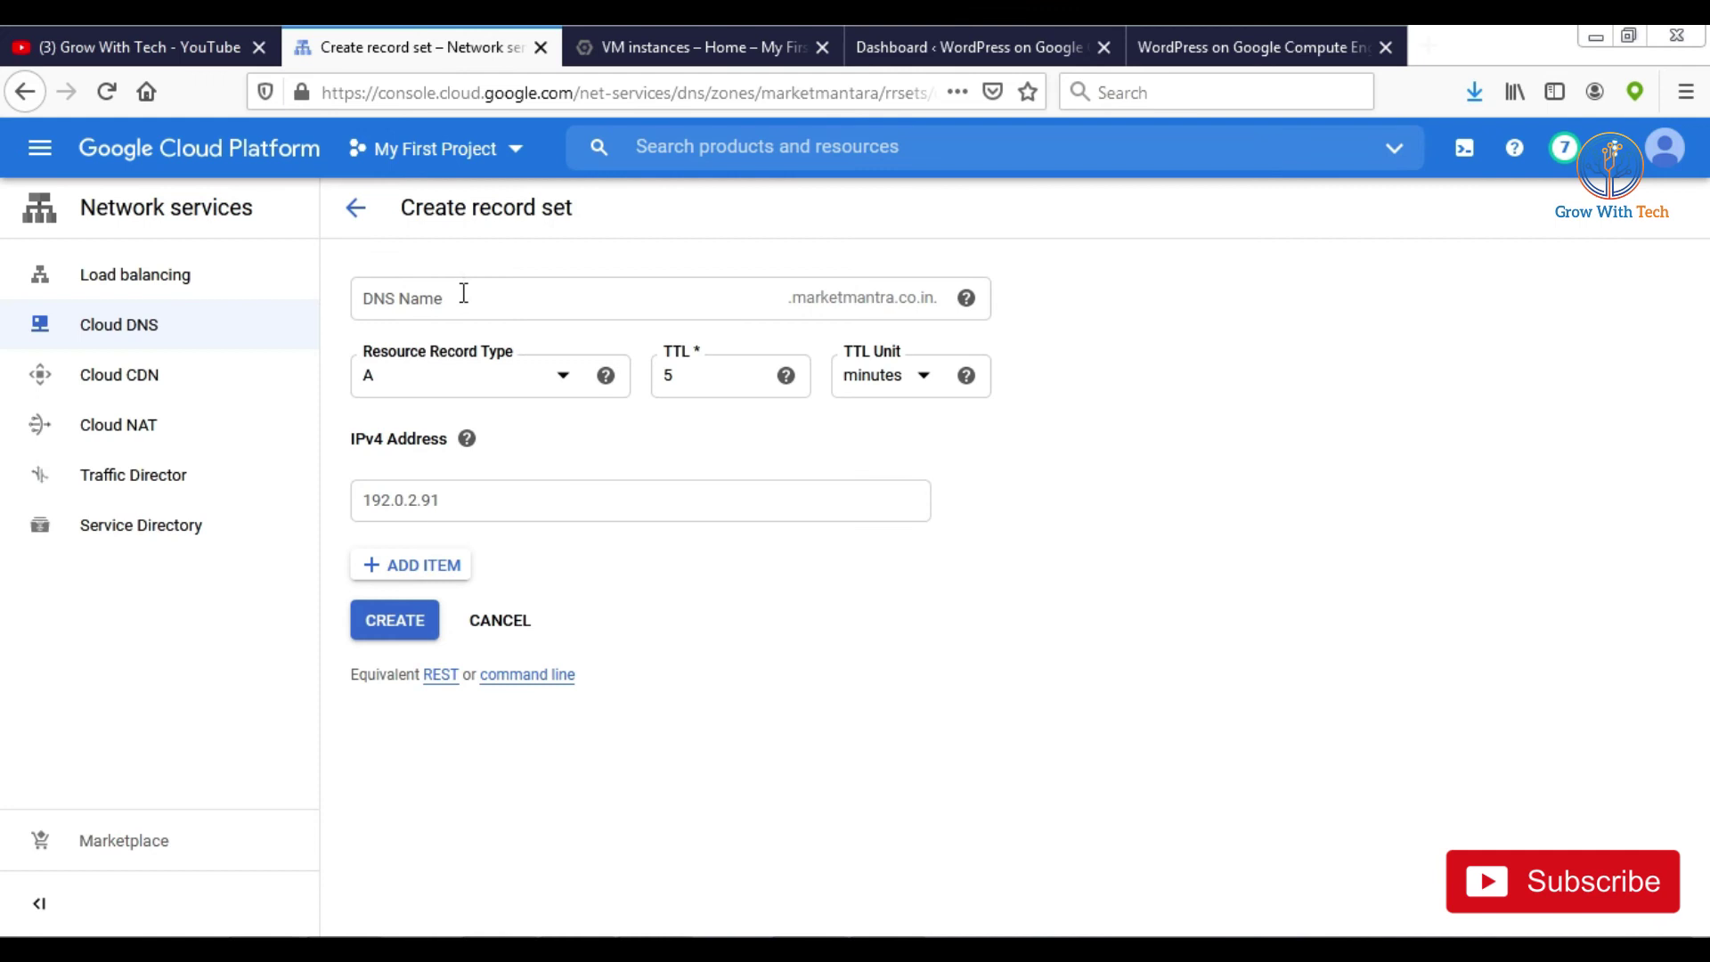
click(463, 295)
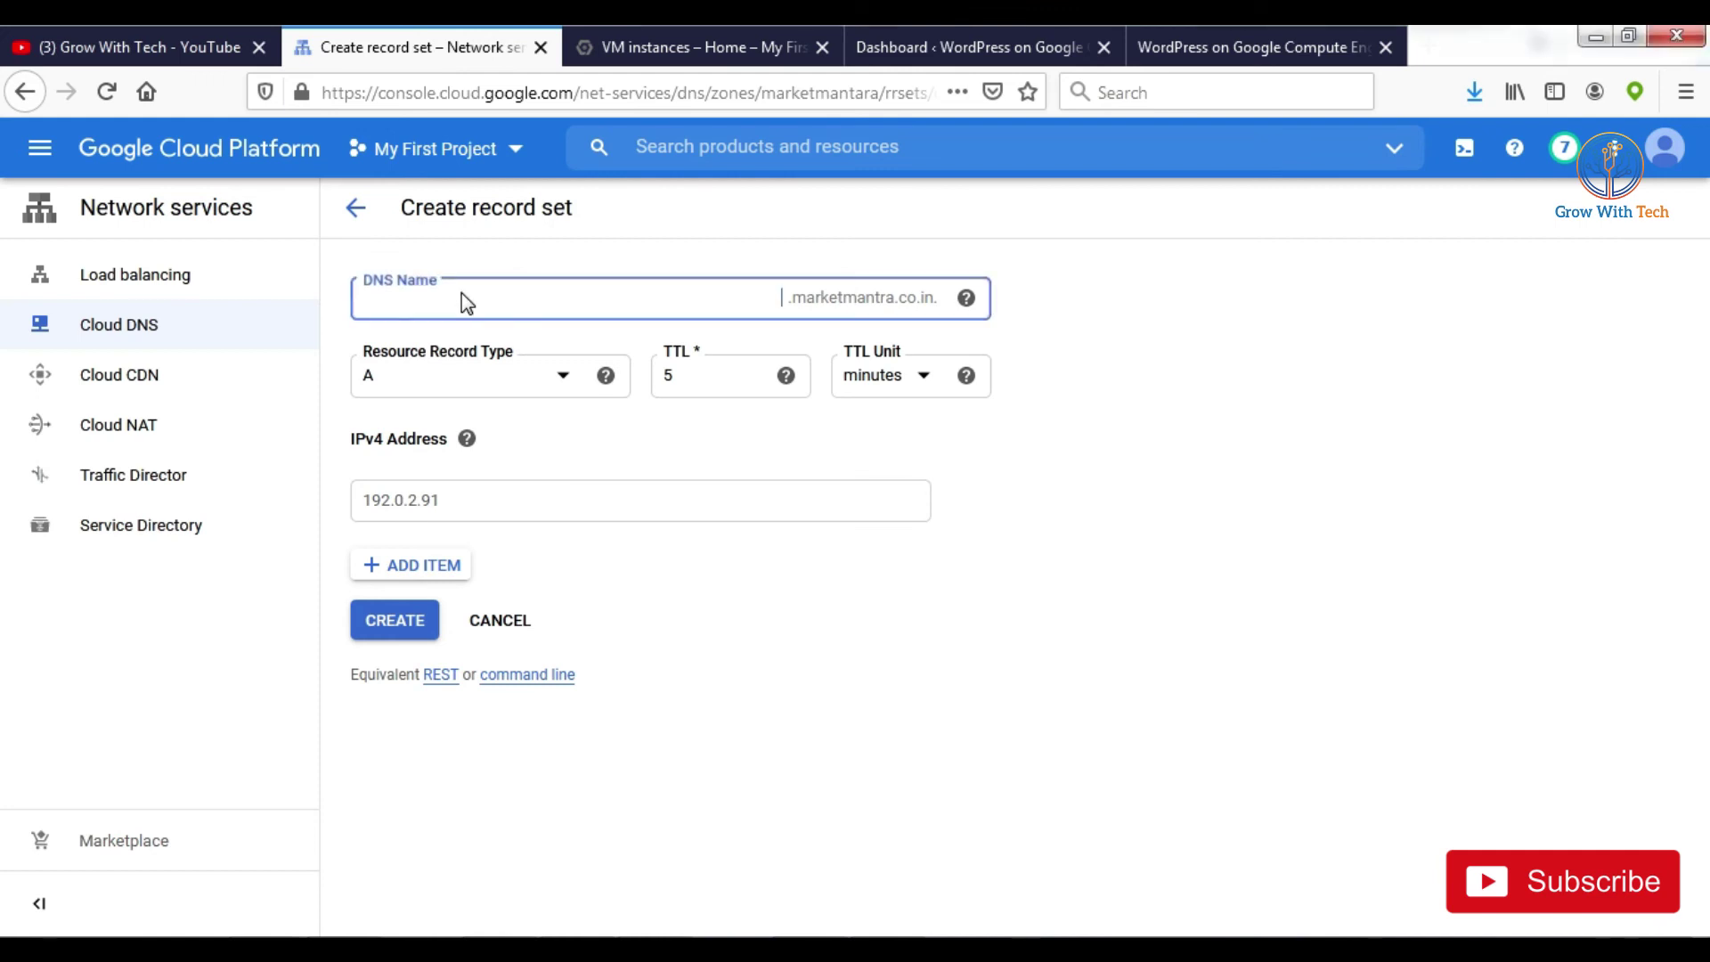
click(469, 385)
click(457, 391)
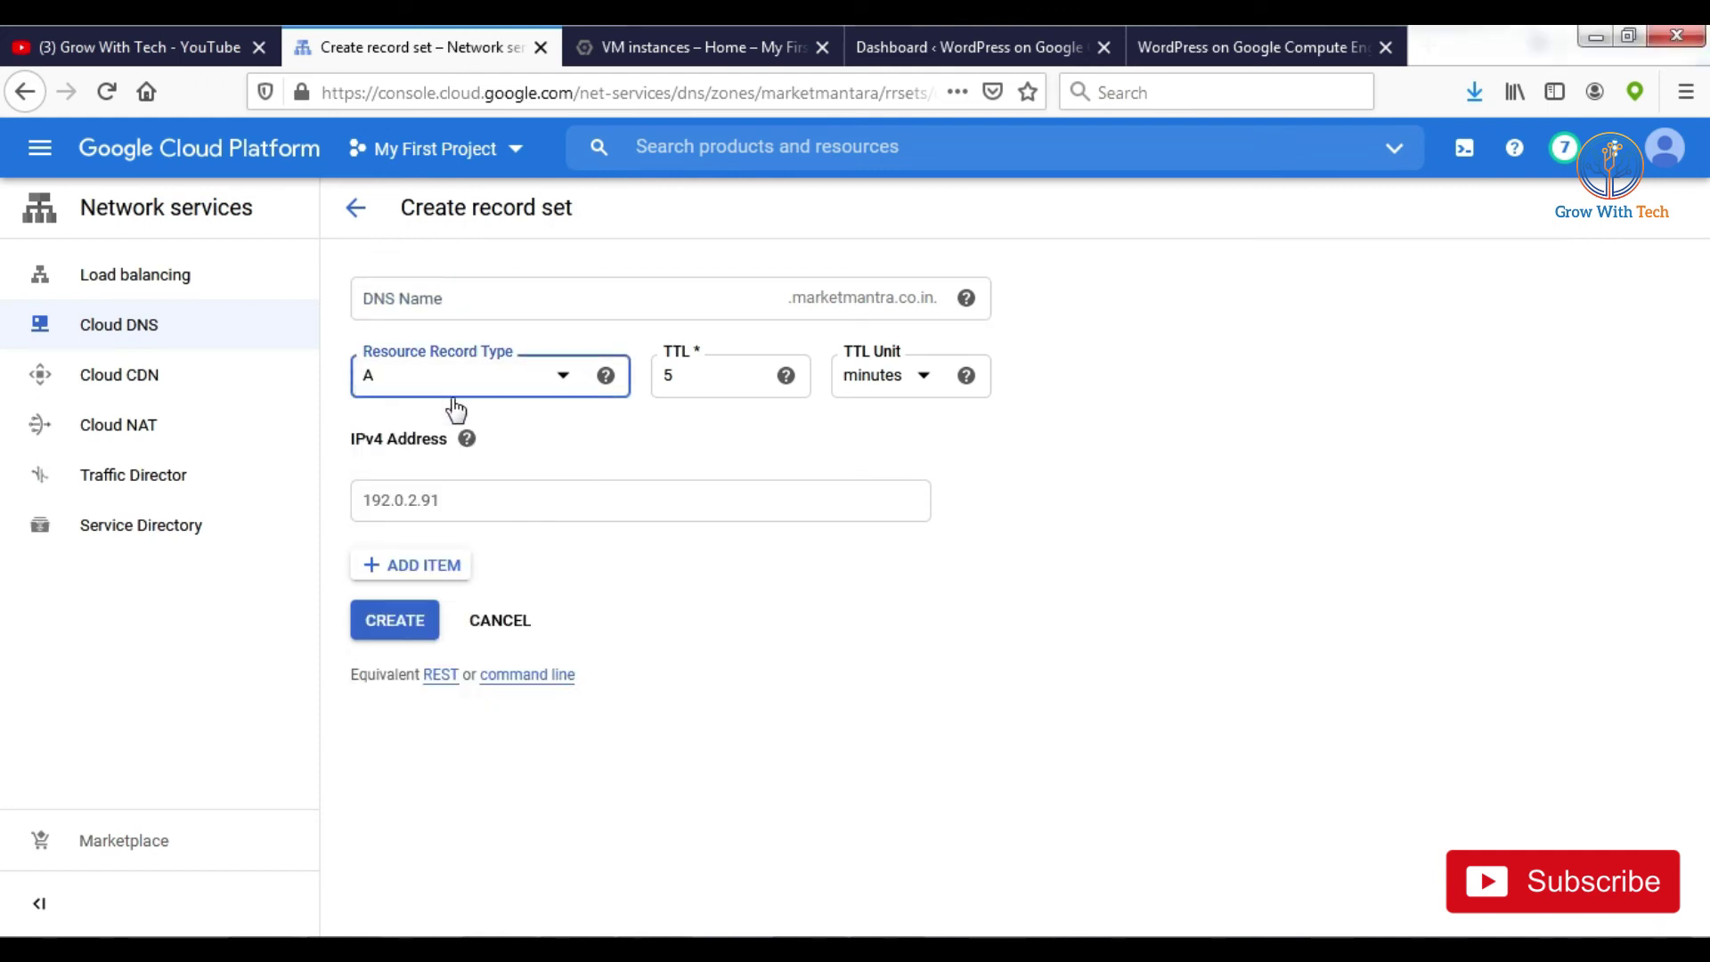
click(459, 500)
text(10.138.0.2)
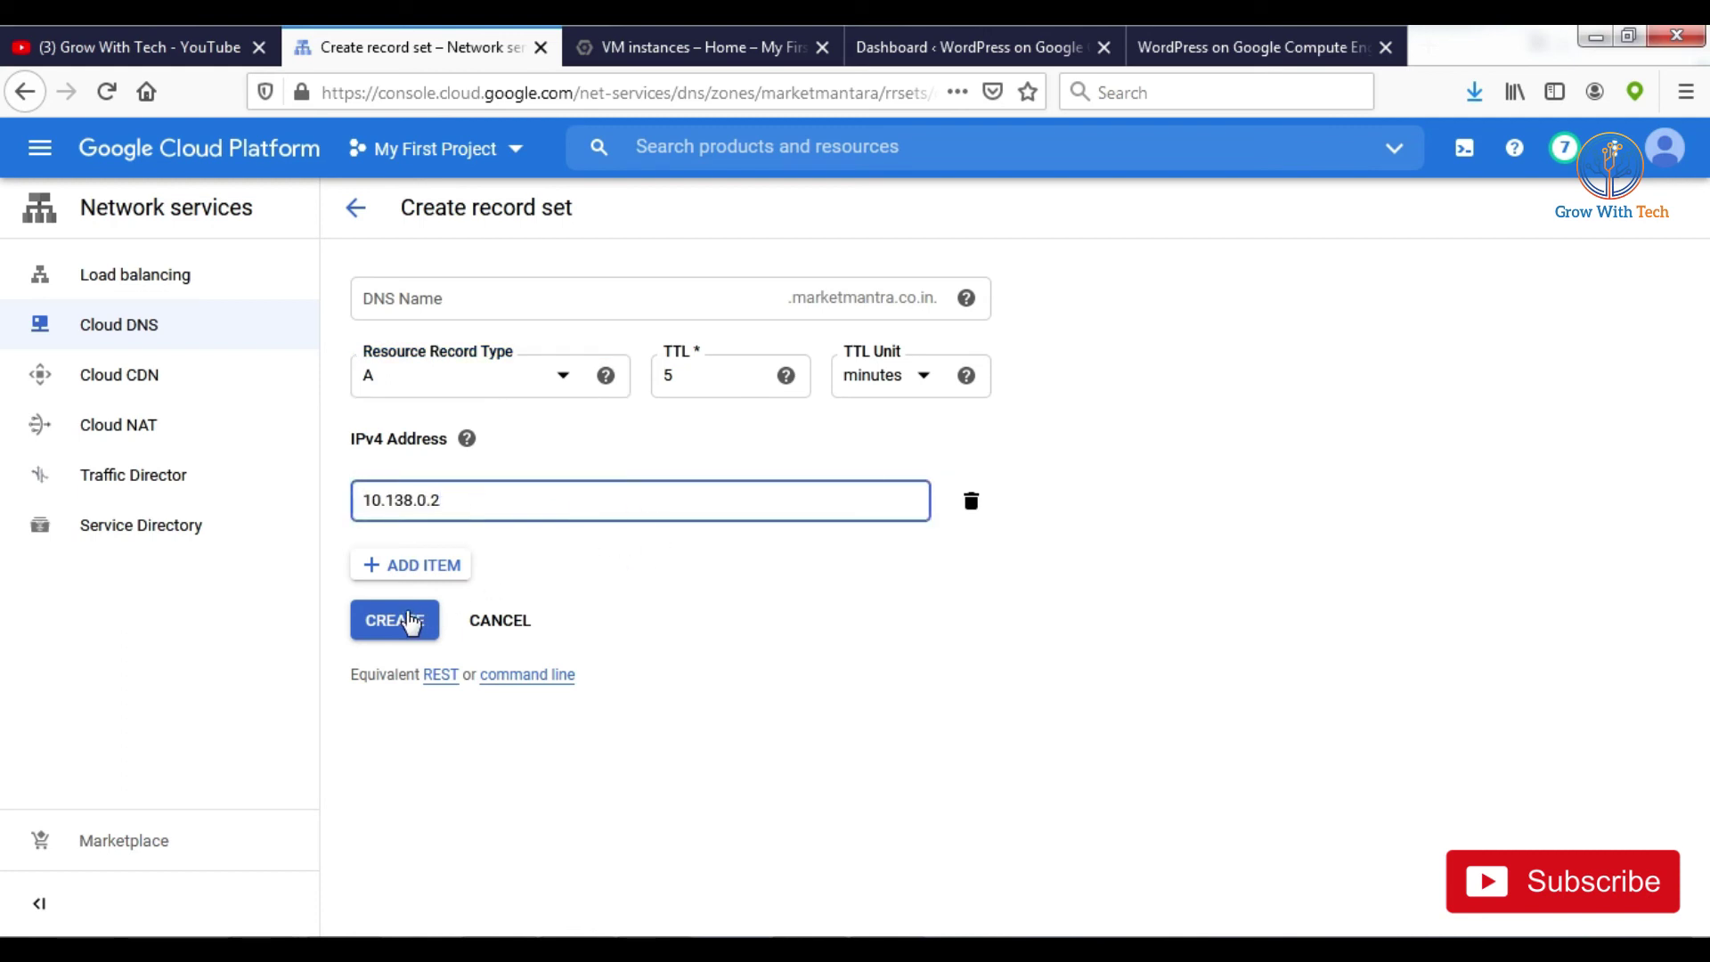
click(410, 621)
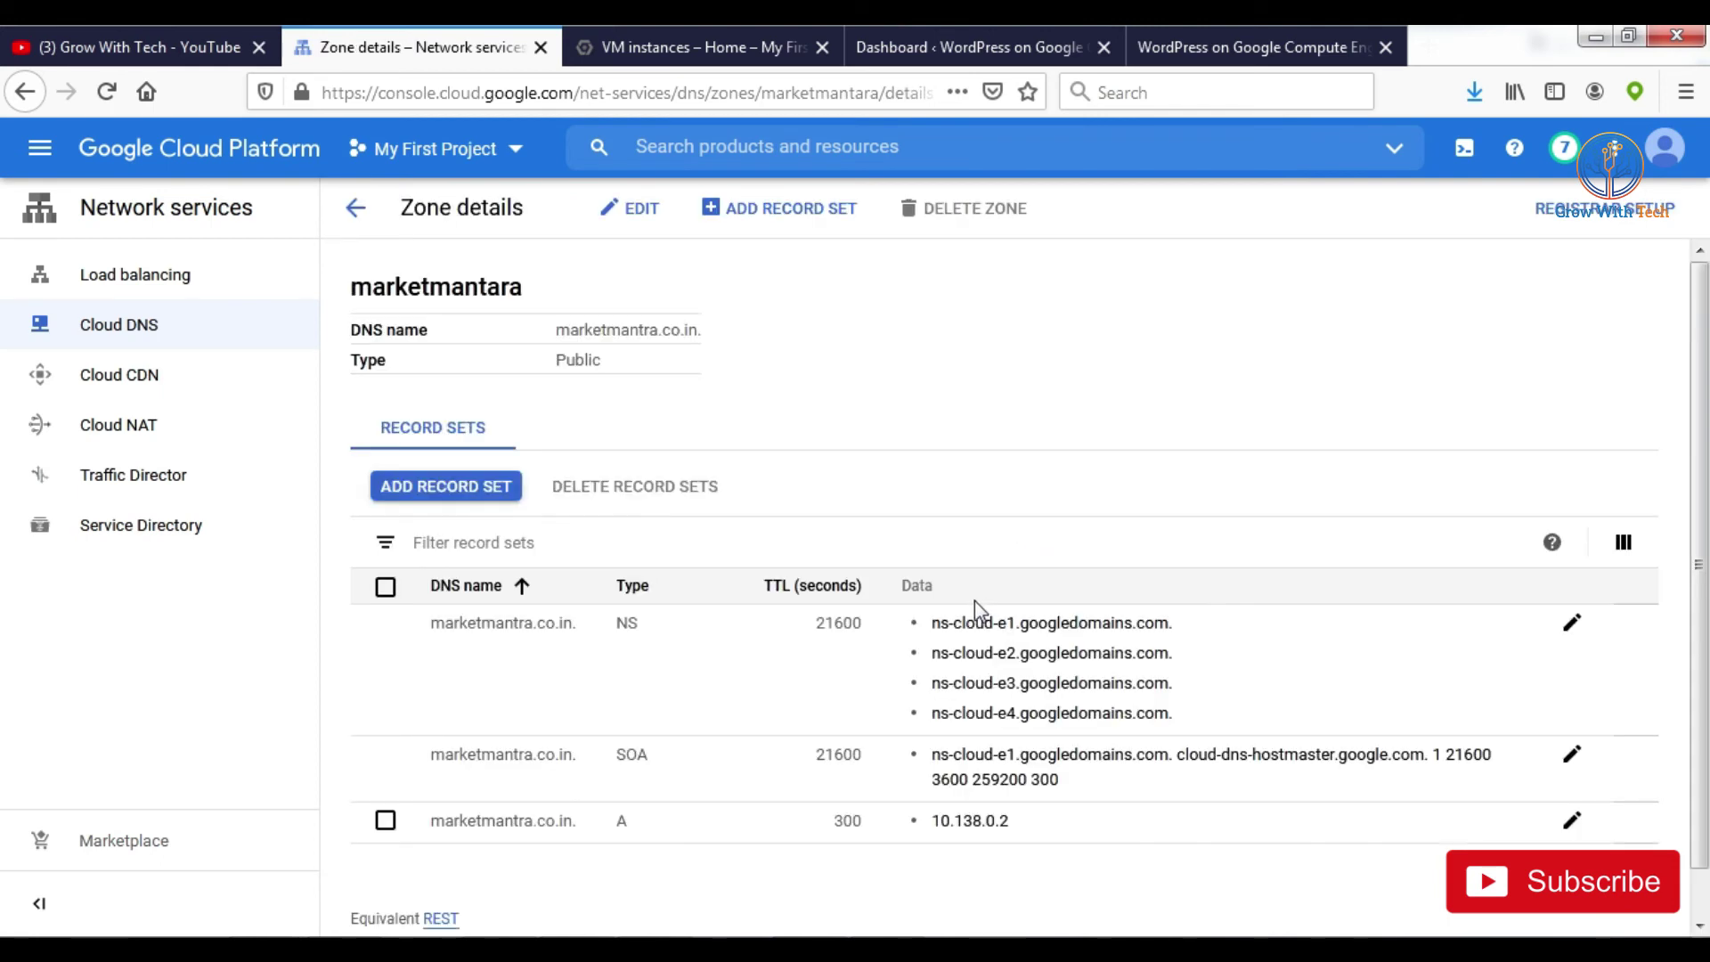
click(789, 214)
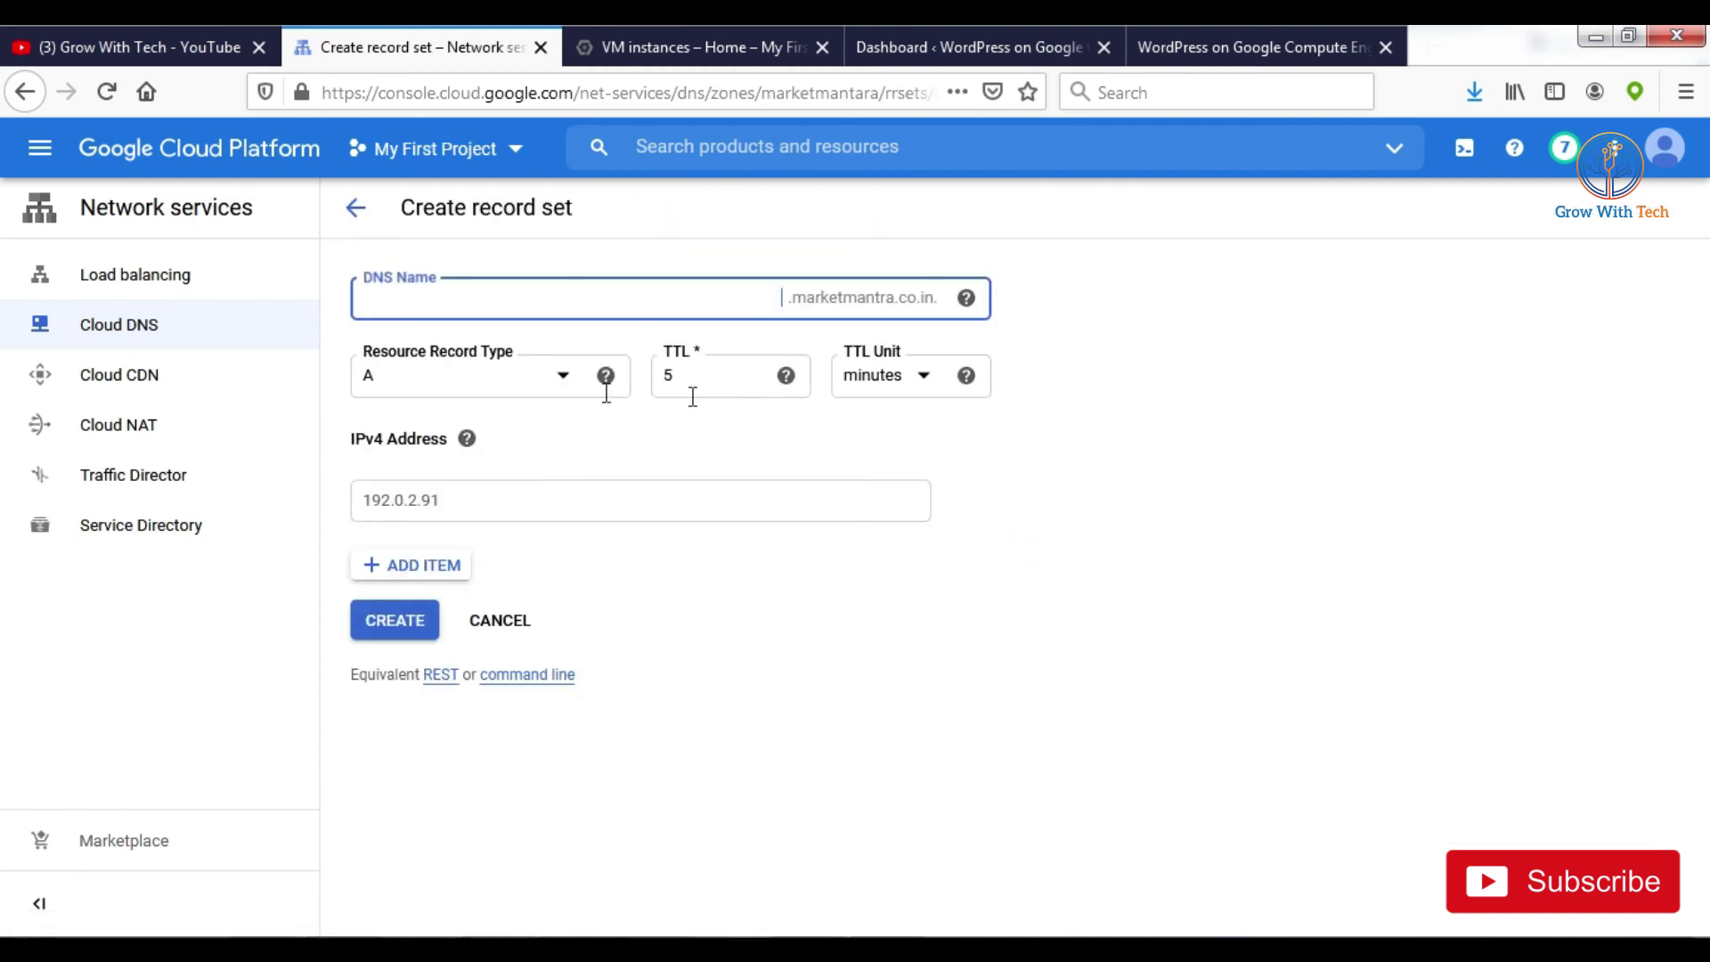
click(523, 385)
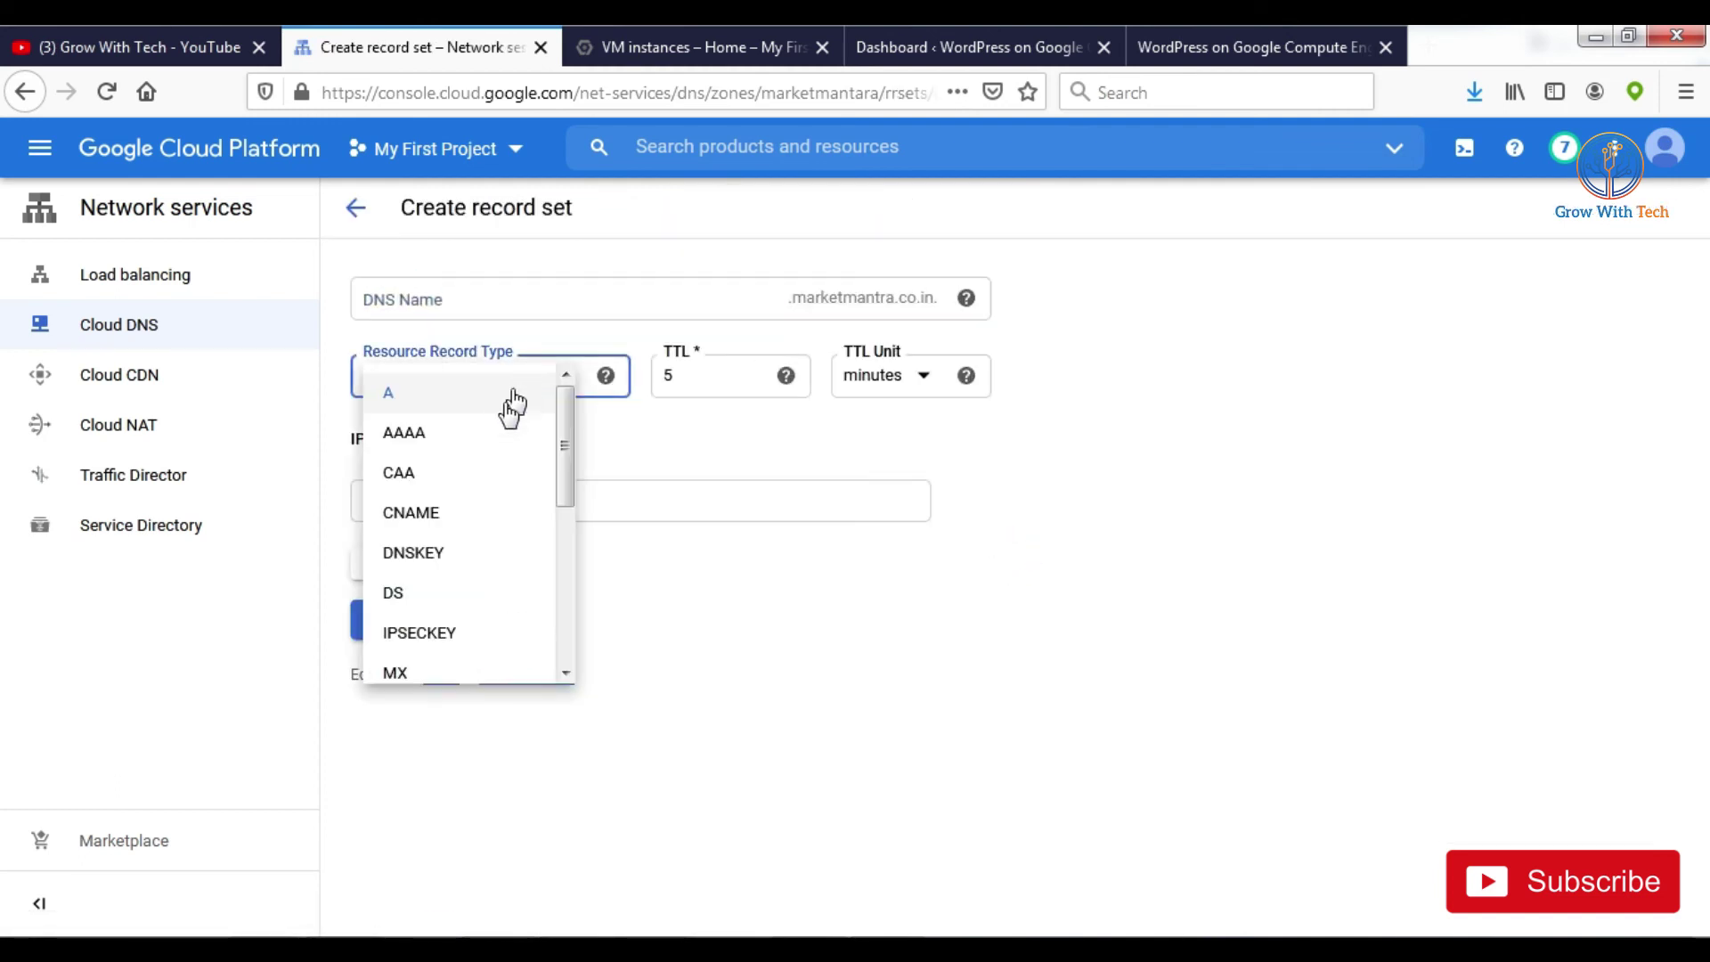
click(452, 524)
click(681, 307)
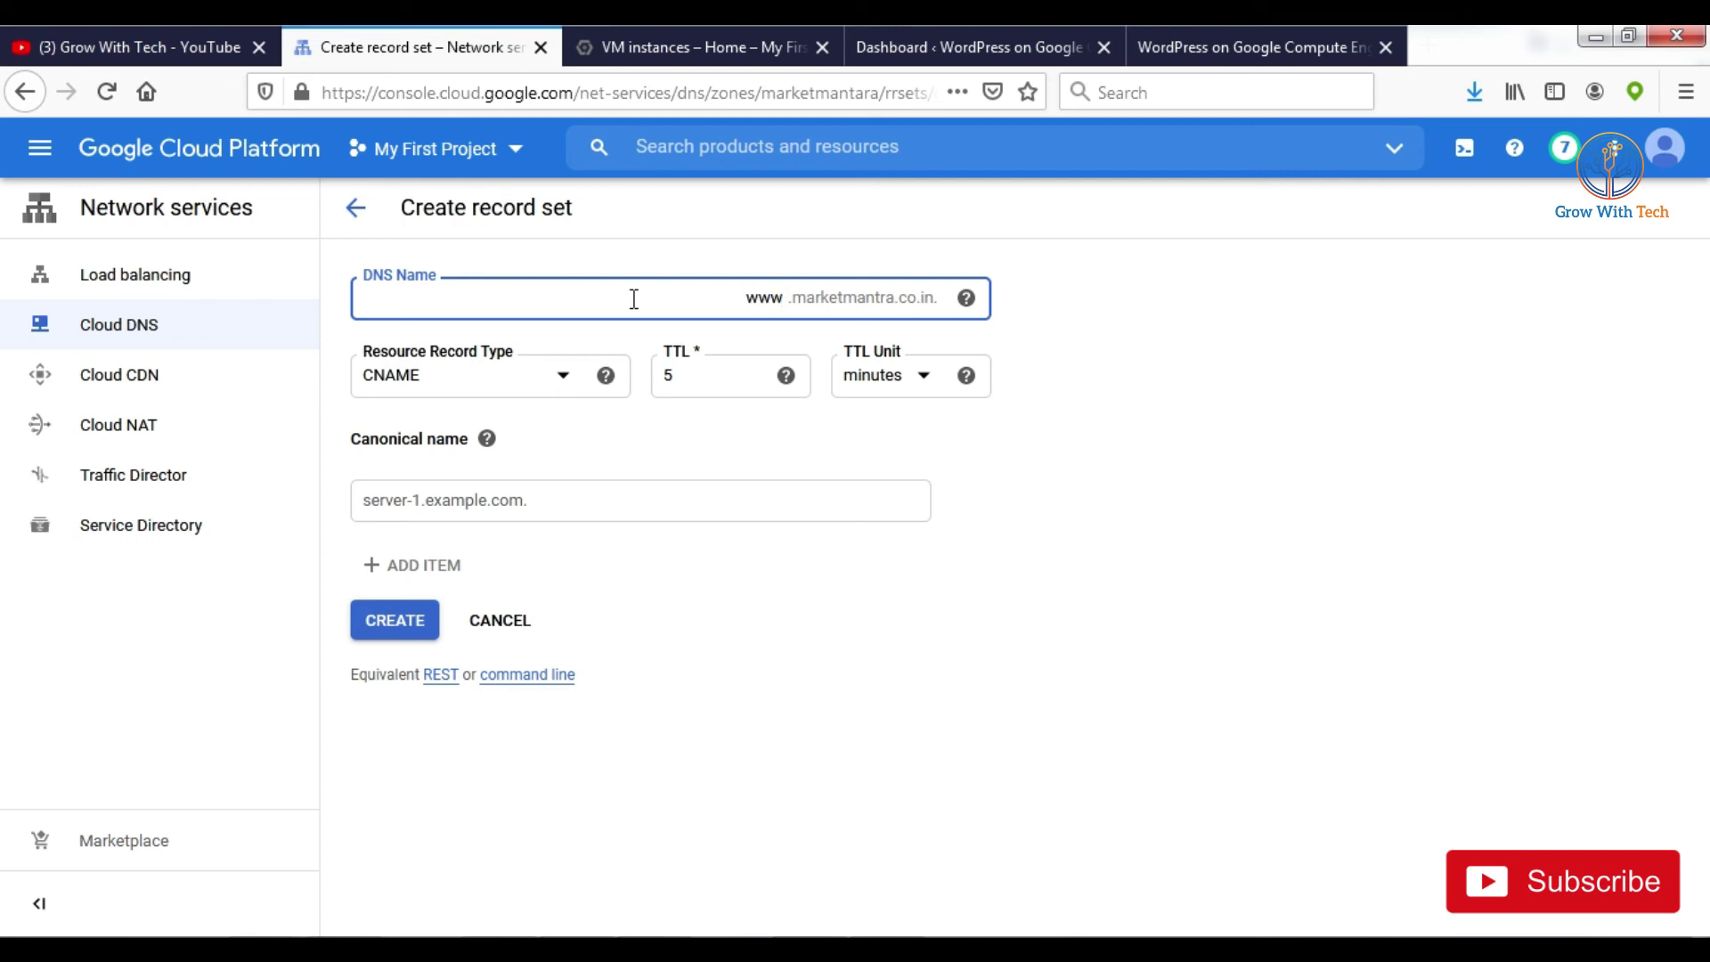
click(526, 507)
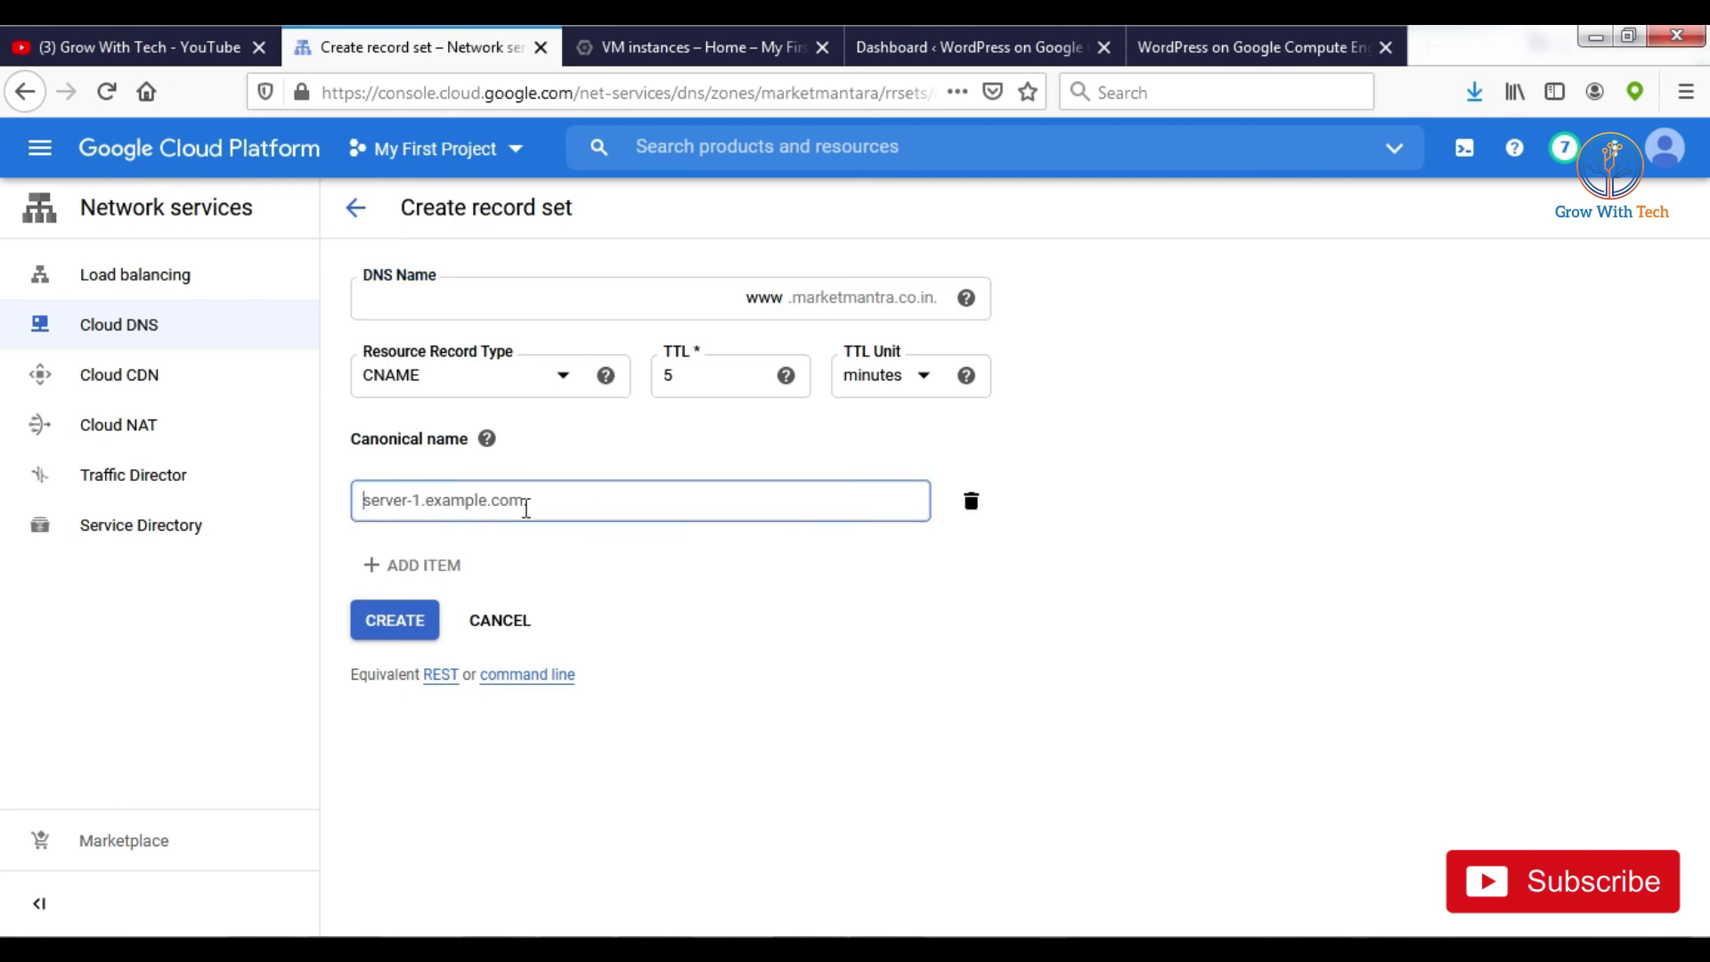
text(m)
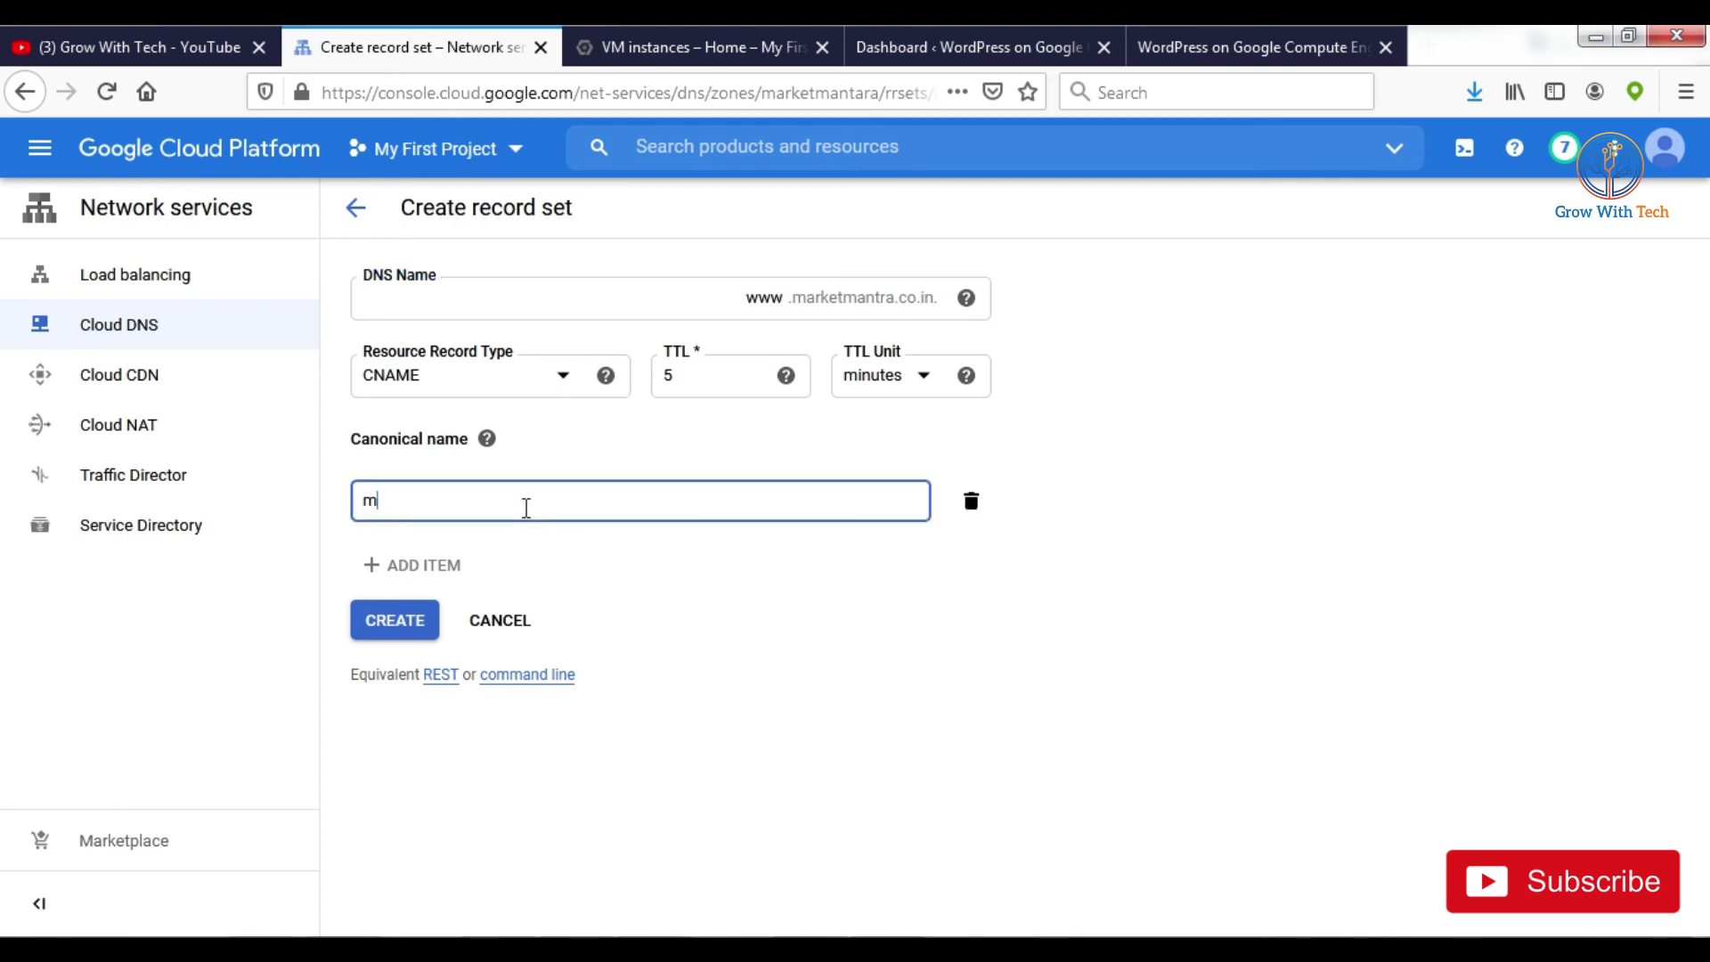
text(arketma)
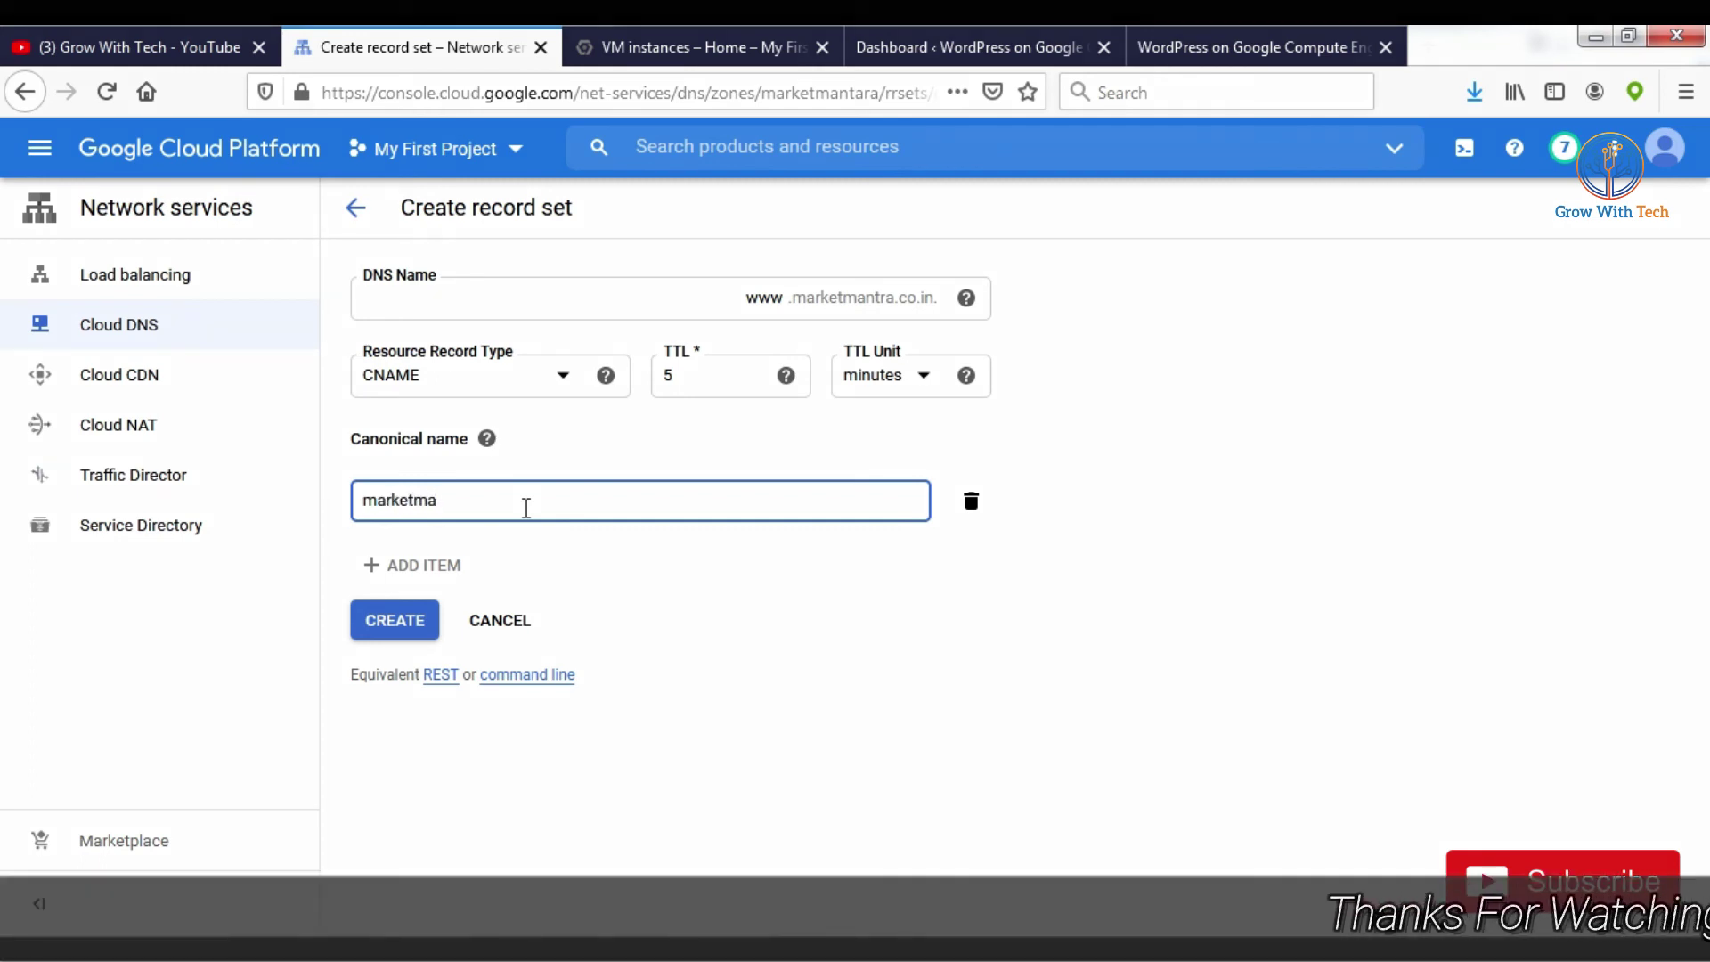
text(ntra)
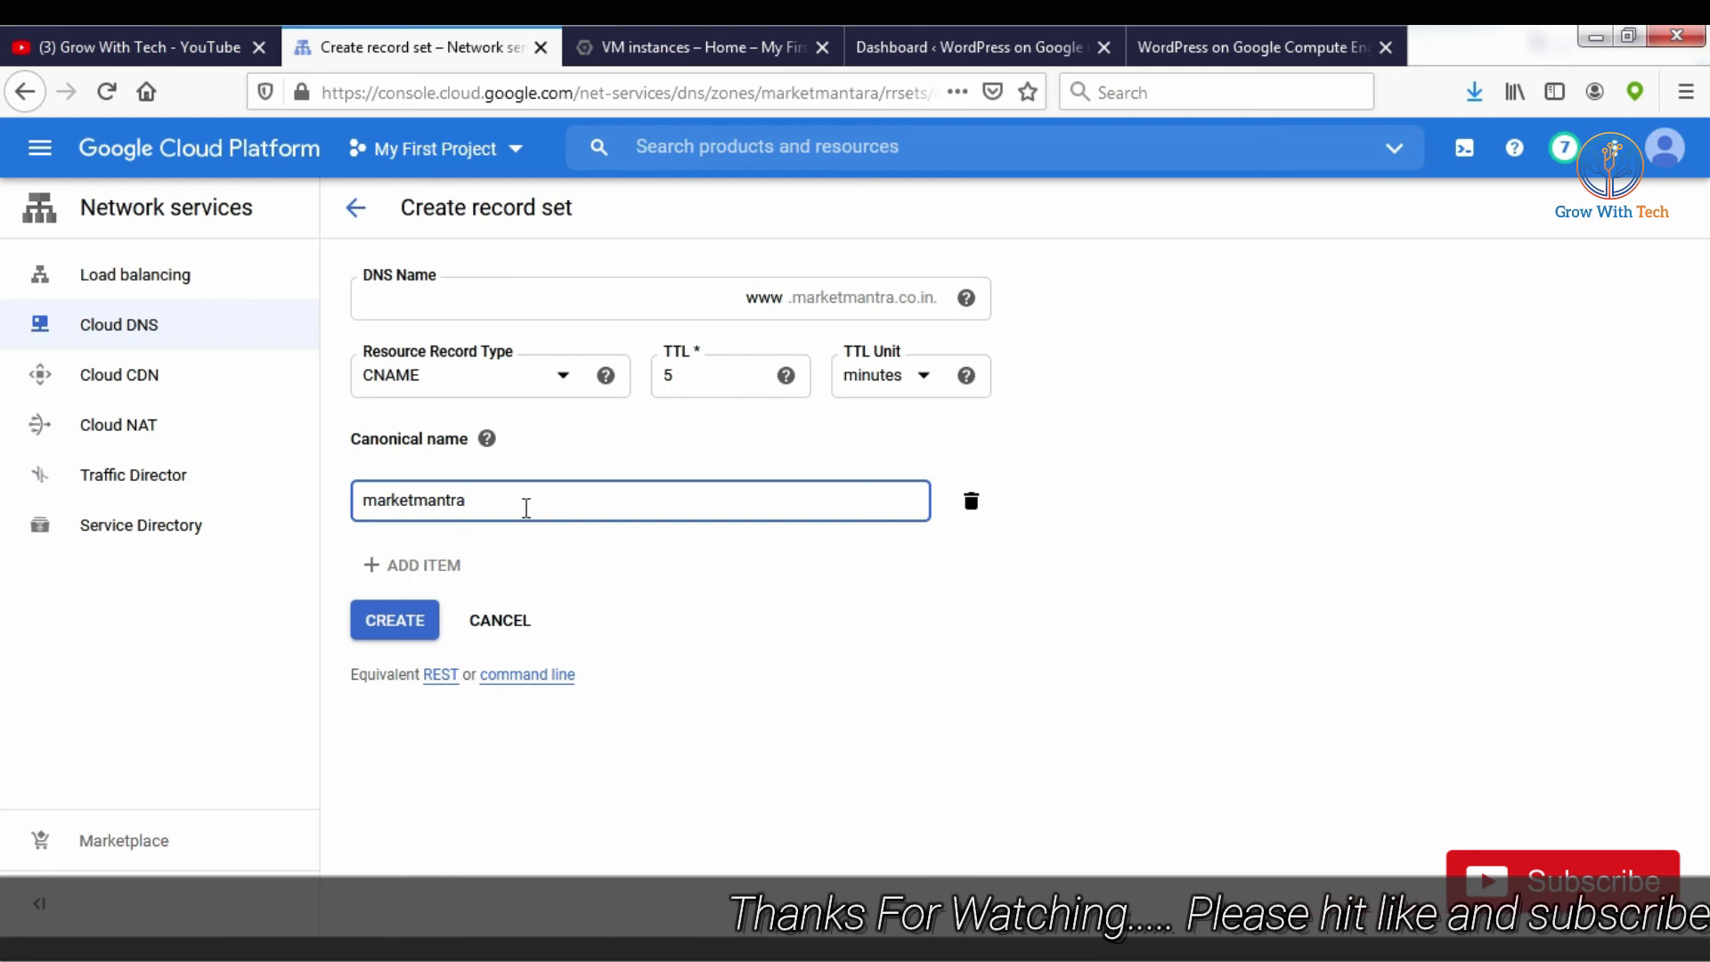
text(.co.in)
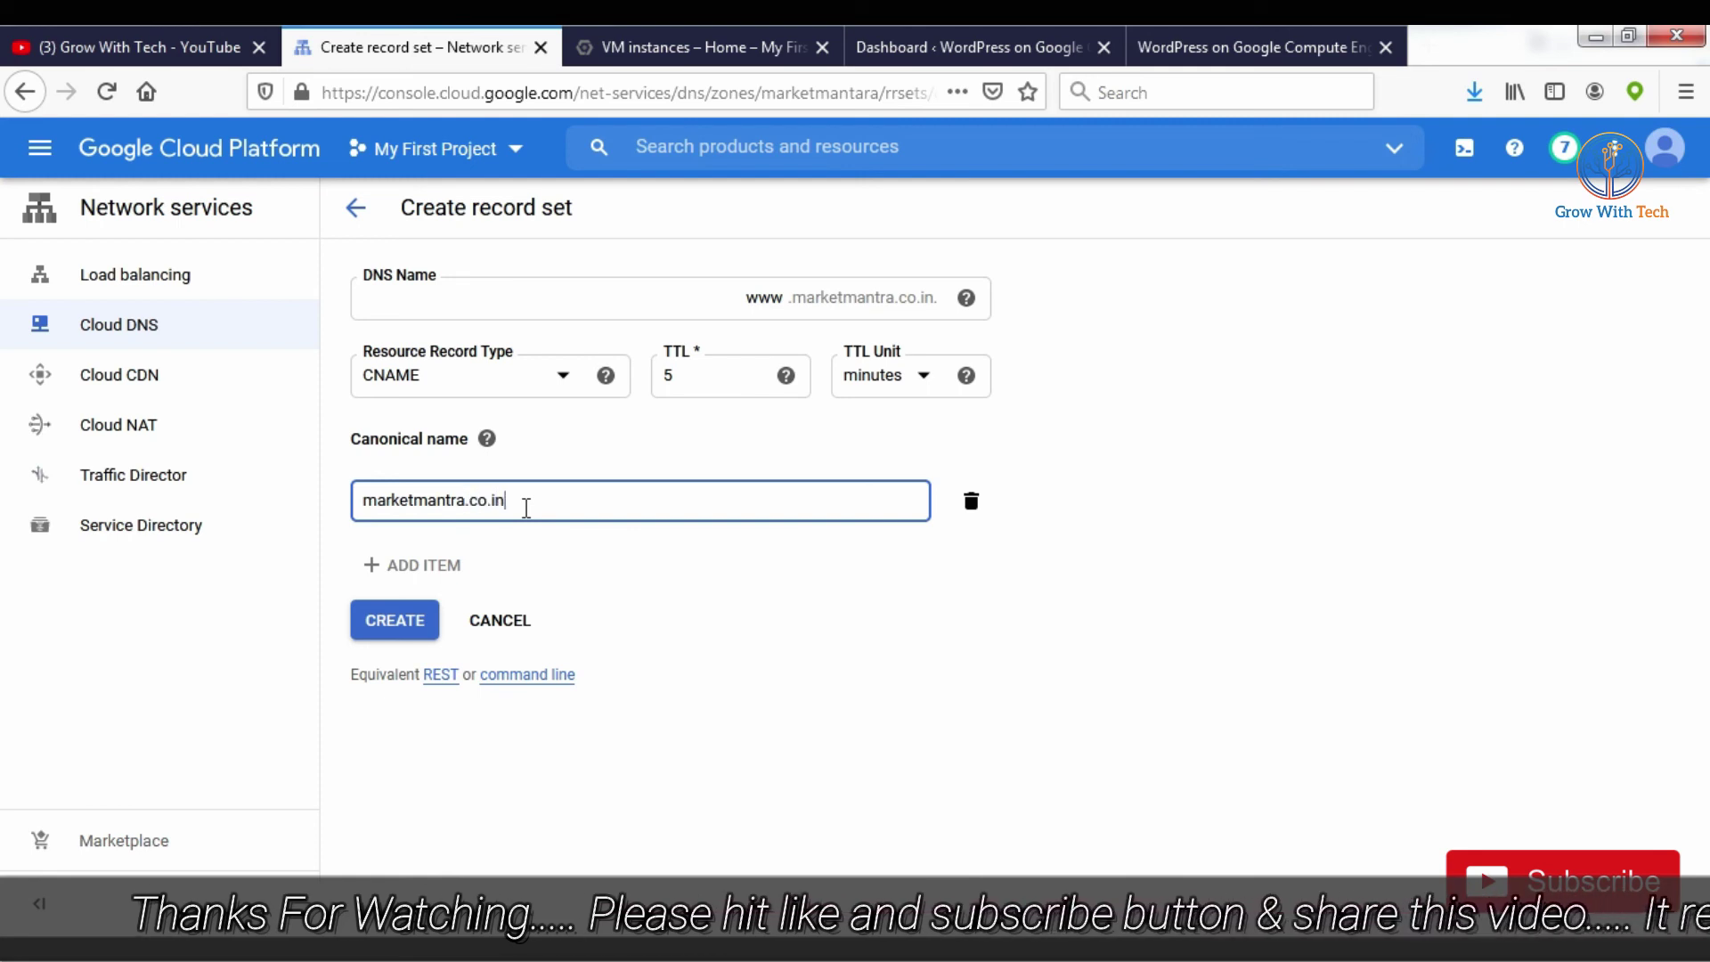
click(394, 620)
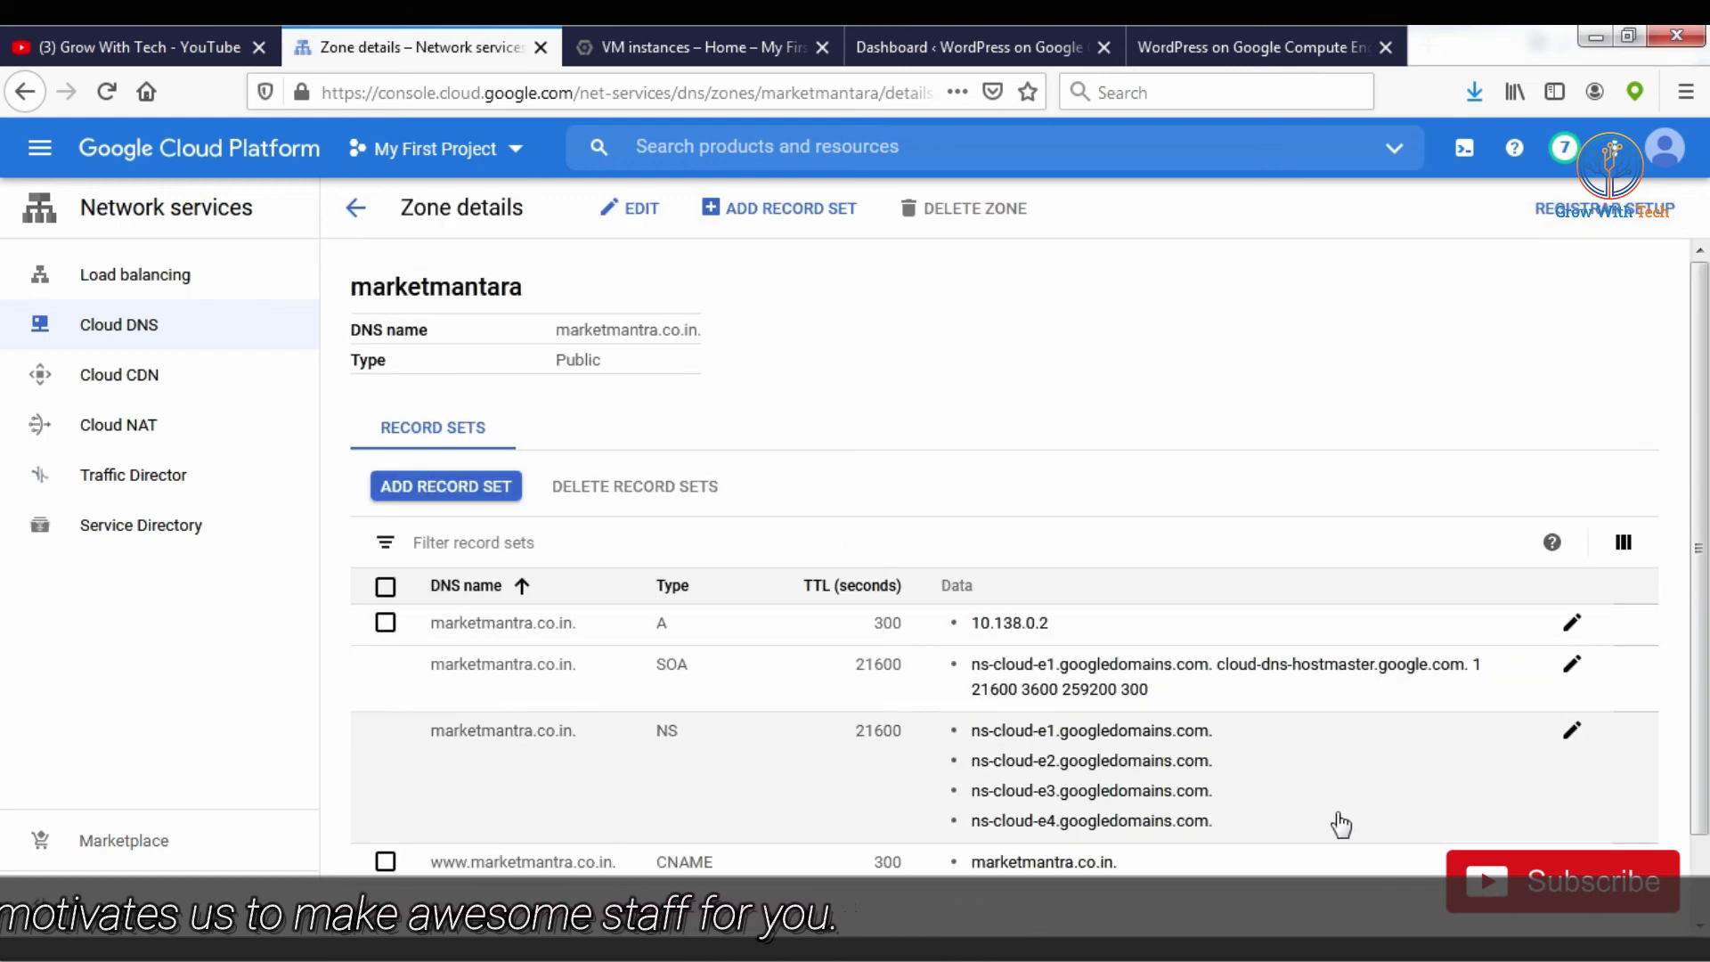
Step: Show the zone's four registrar name servers and select them, then return to the console home tab
click(1622, 209)
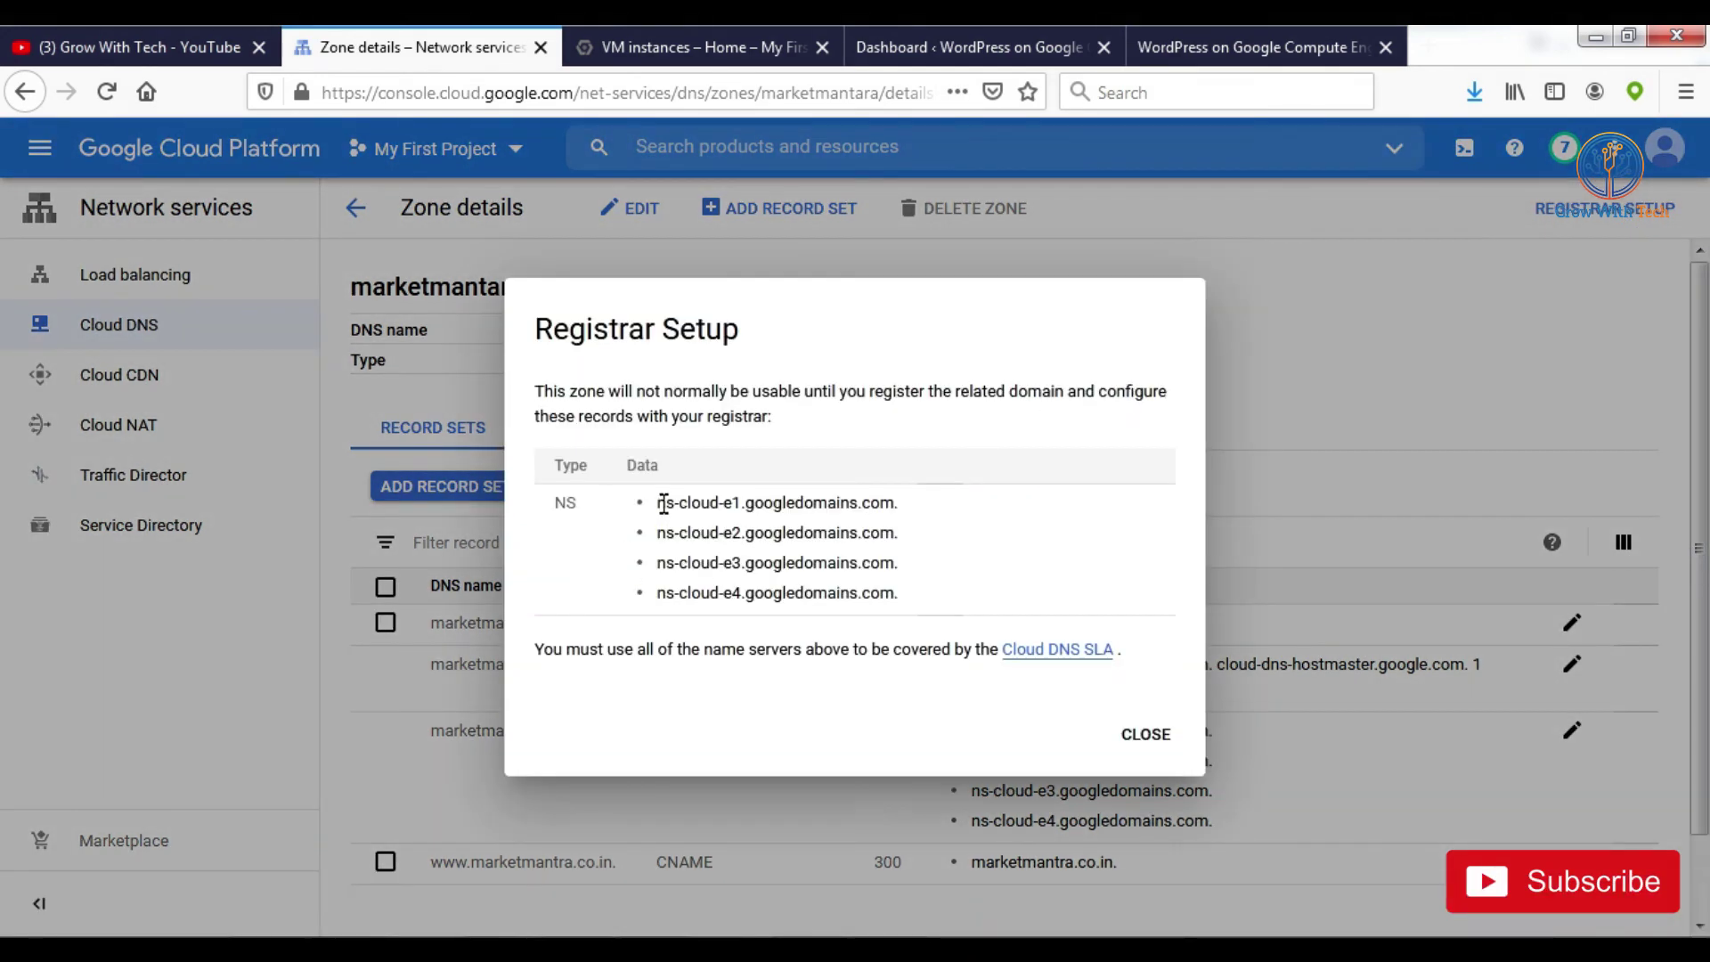
drag(660, 504, 917, 599)
click(841, 615)
click(653, 522)
click(965, 589)
drag(746, 559, 650, 504)
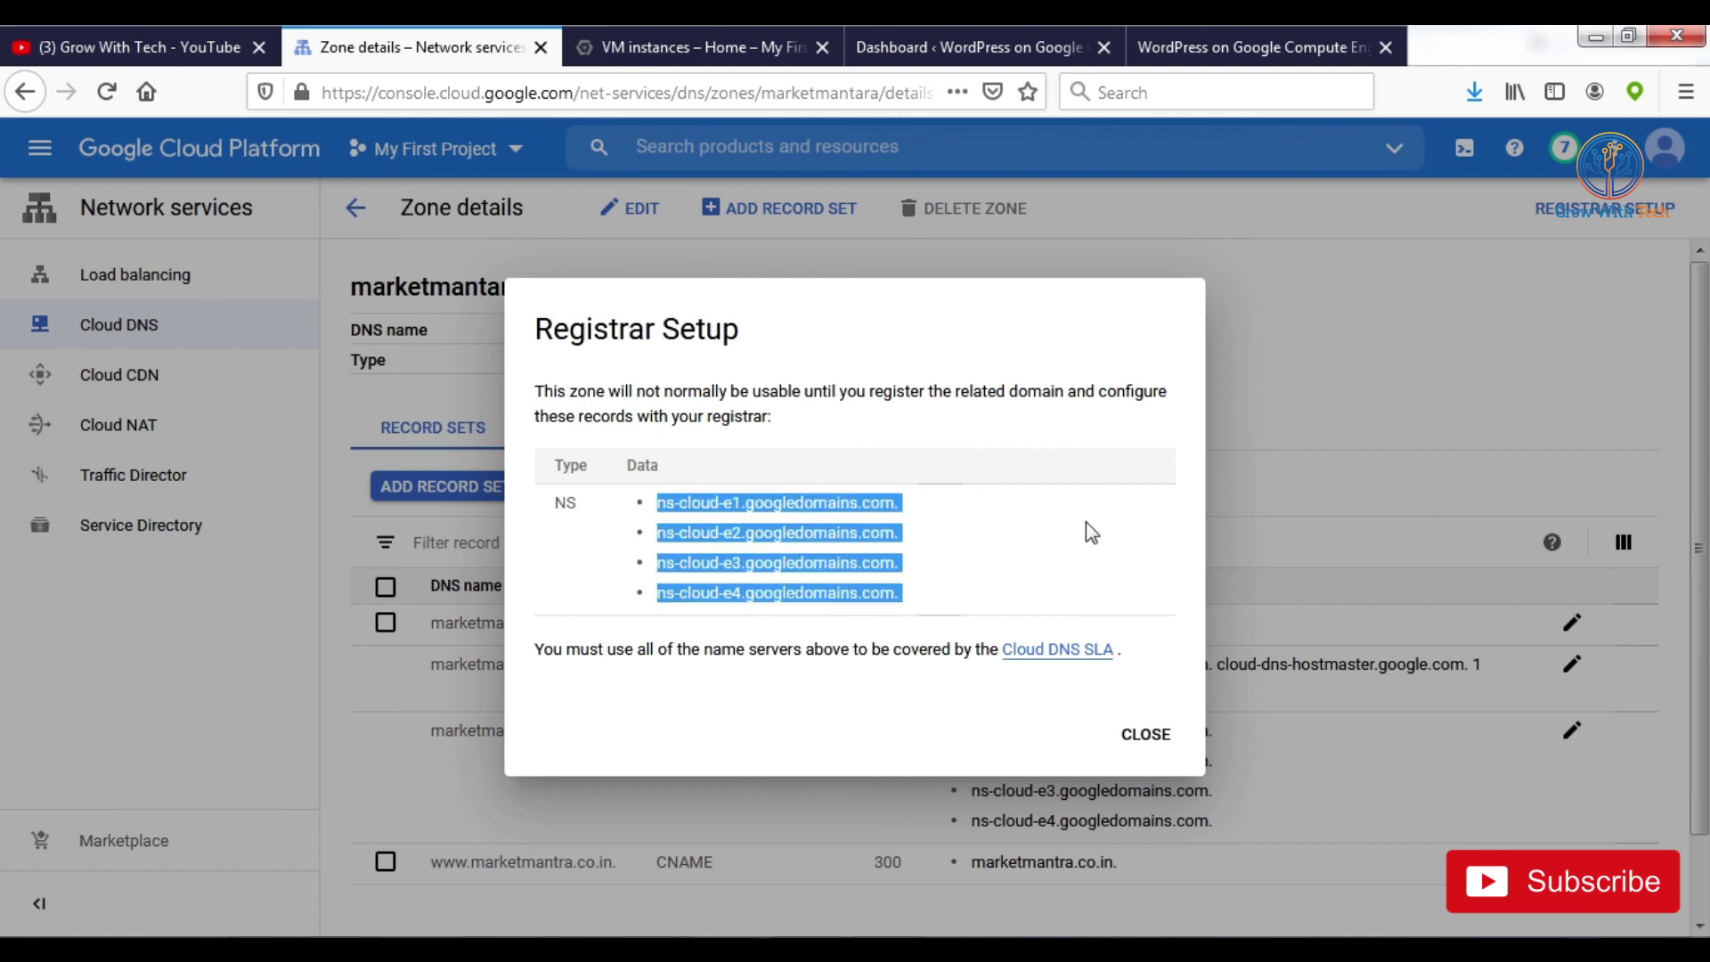
click(1038, 545)
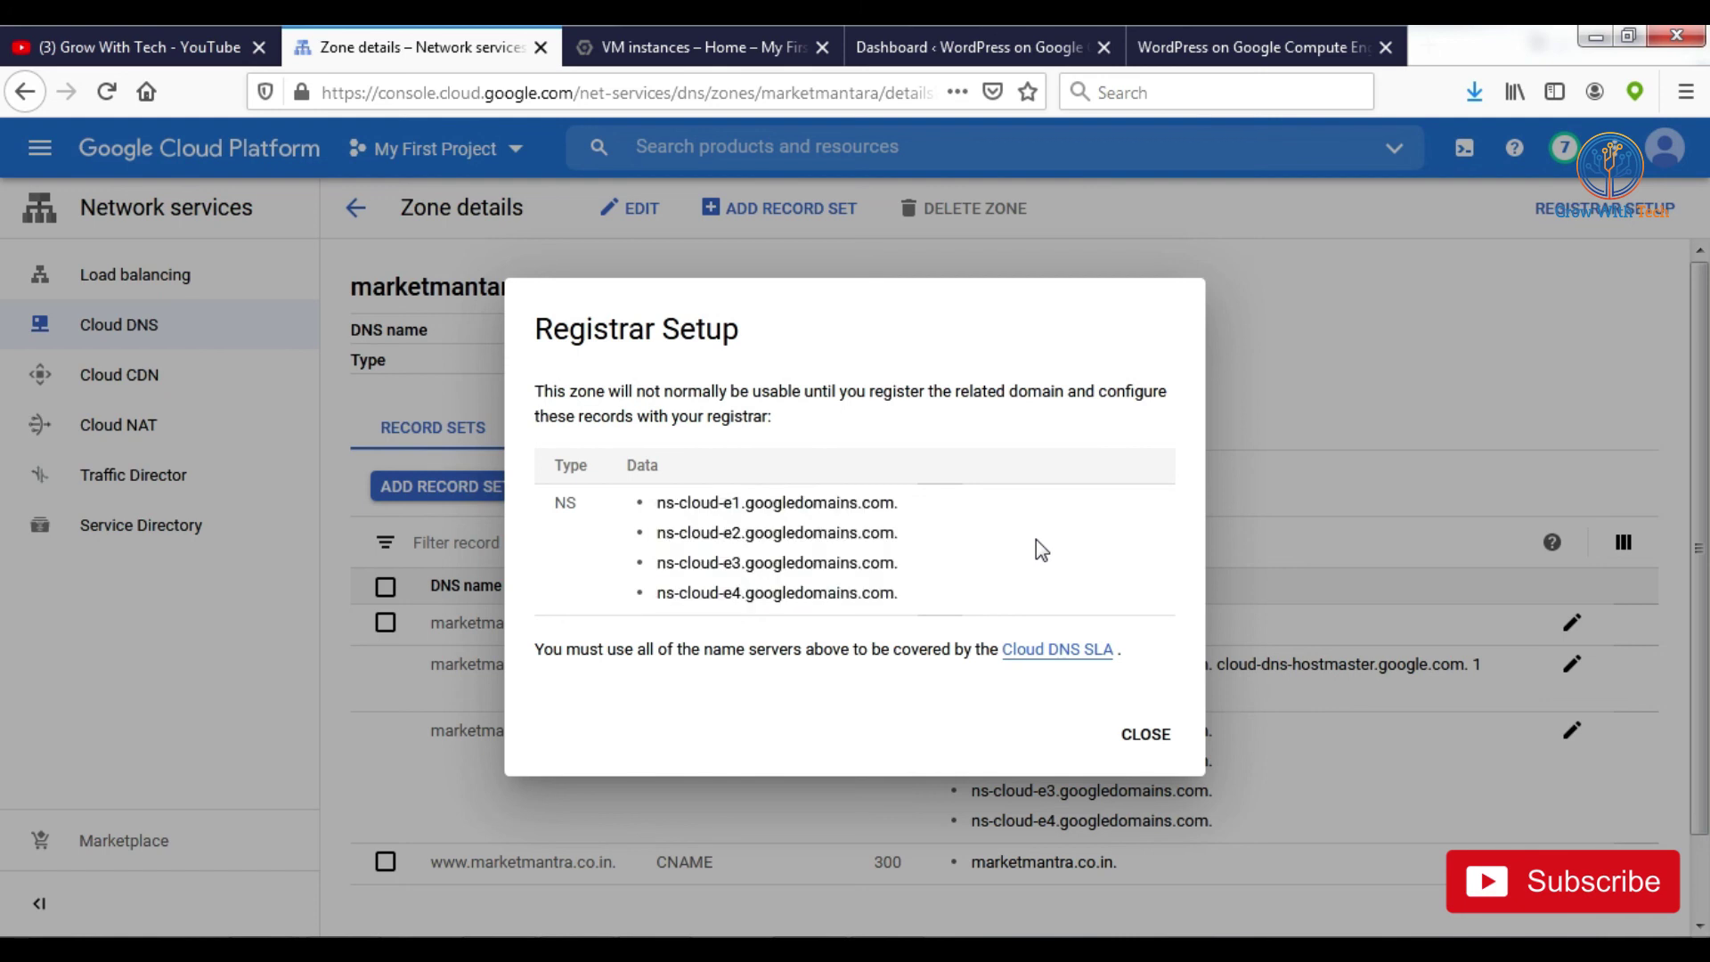
click(654, 40)
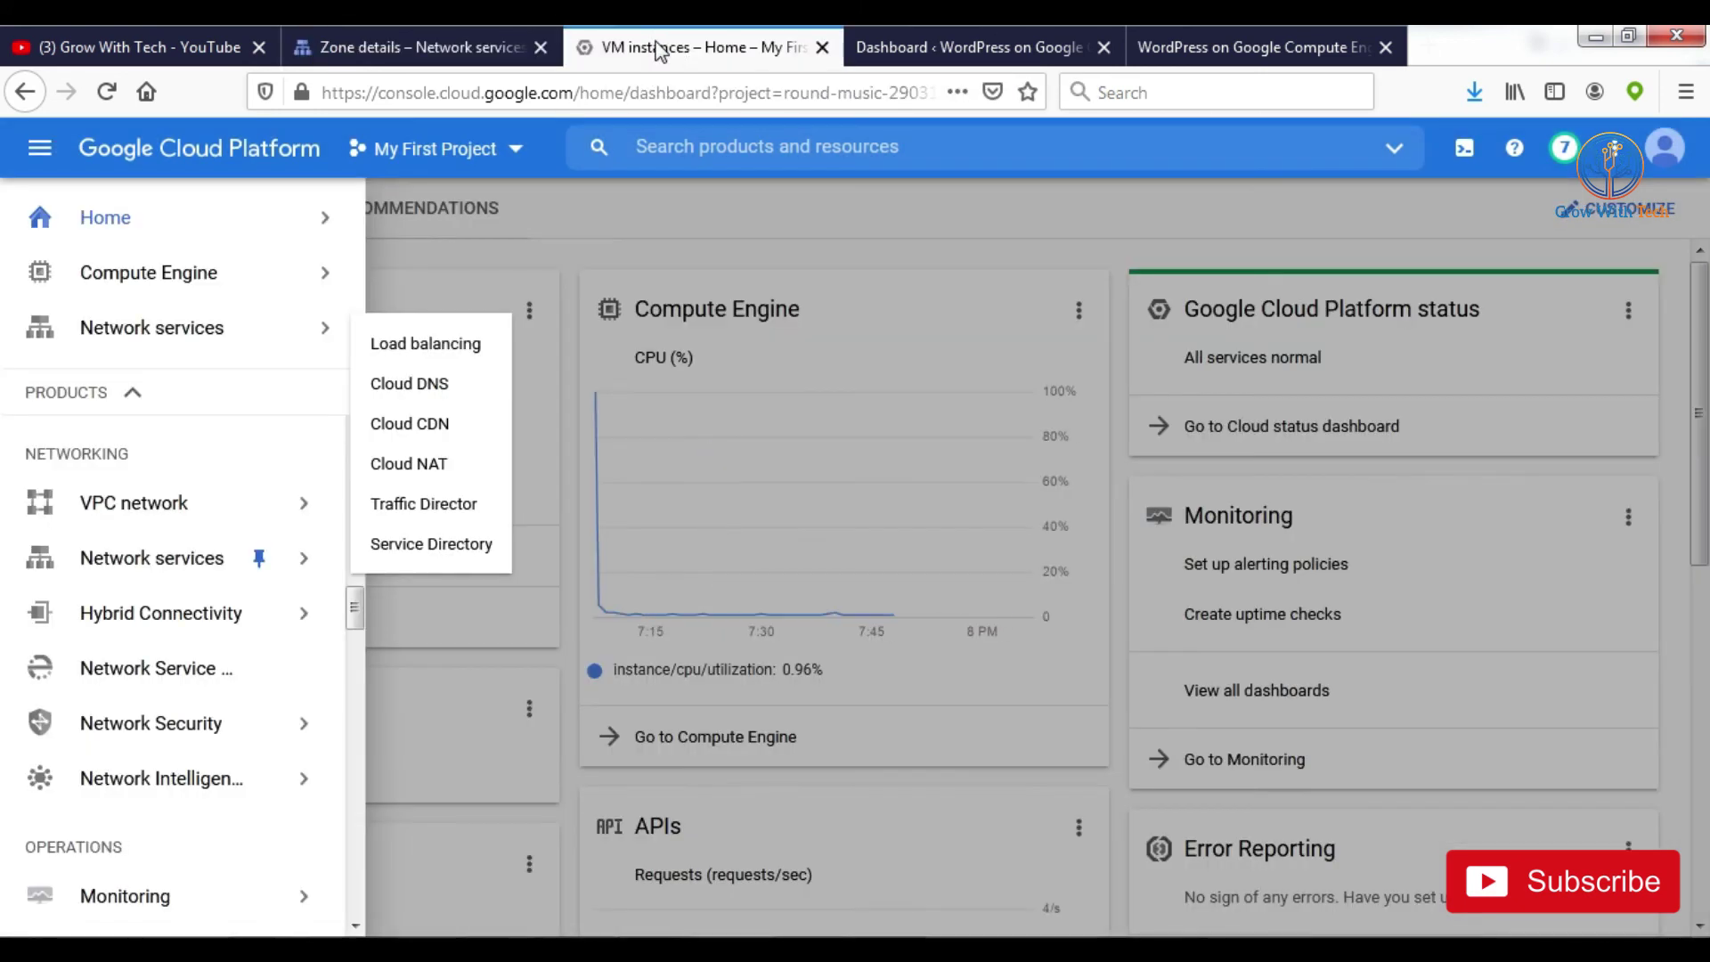
click(938, 50)
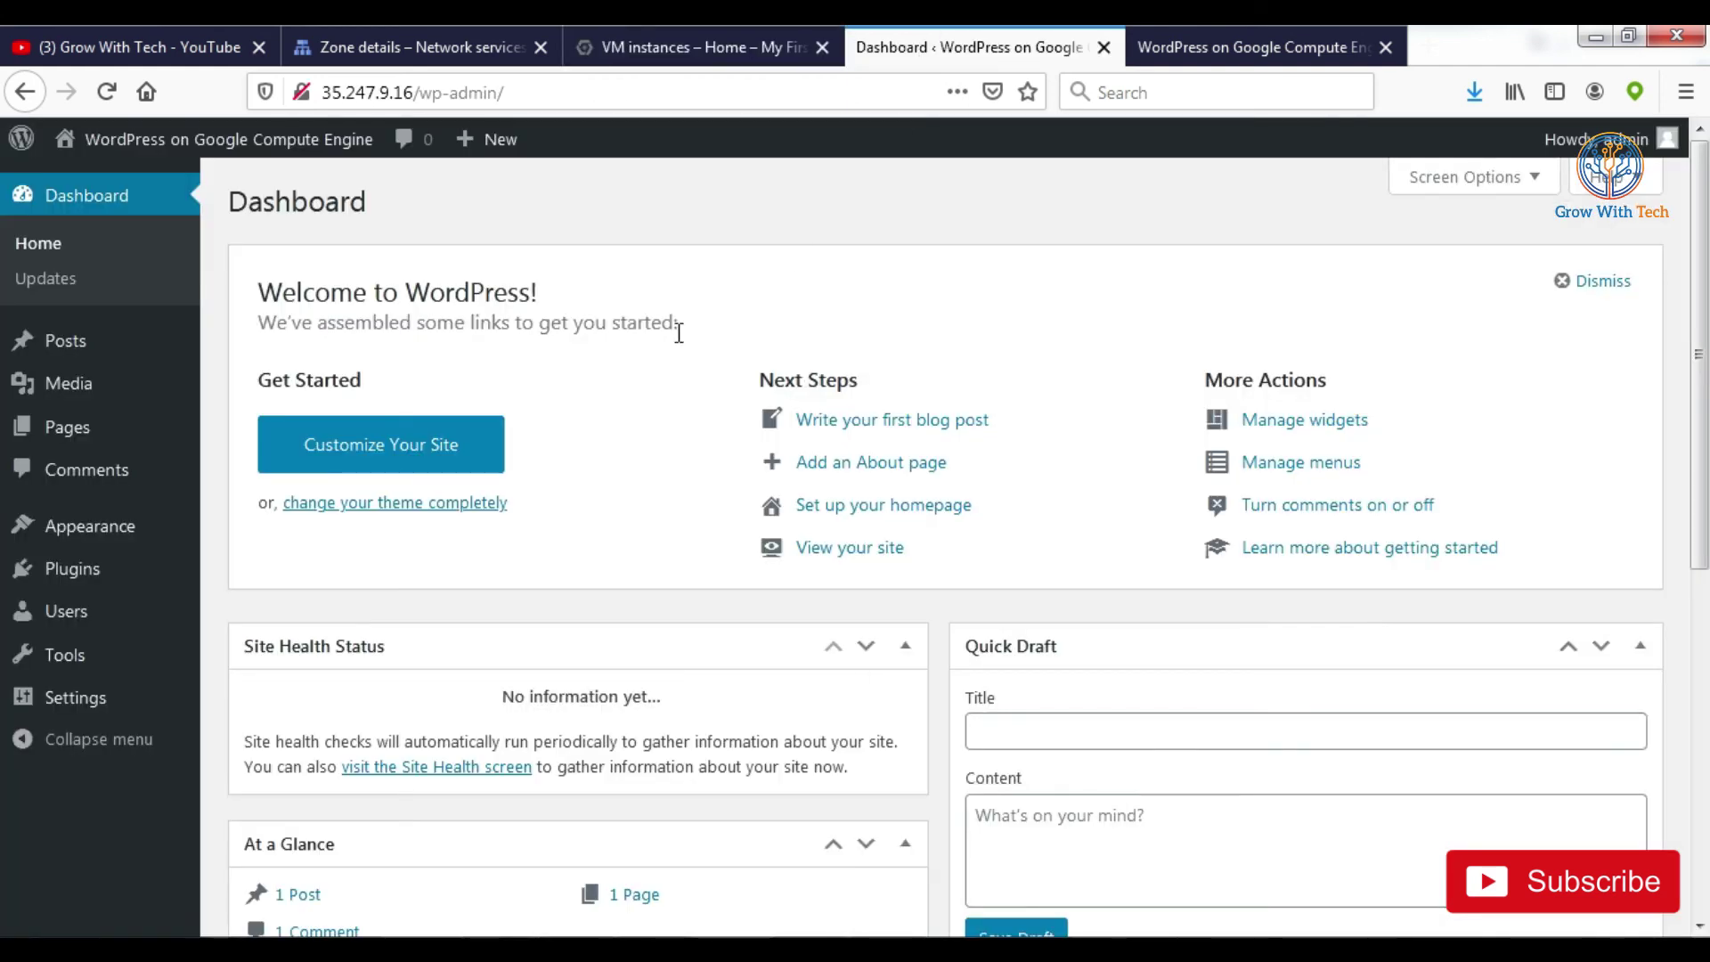
mouse_move(124, 699)
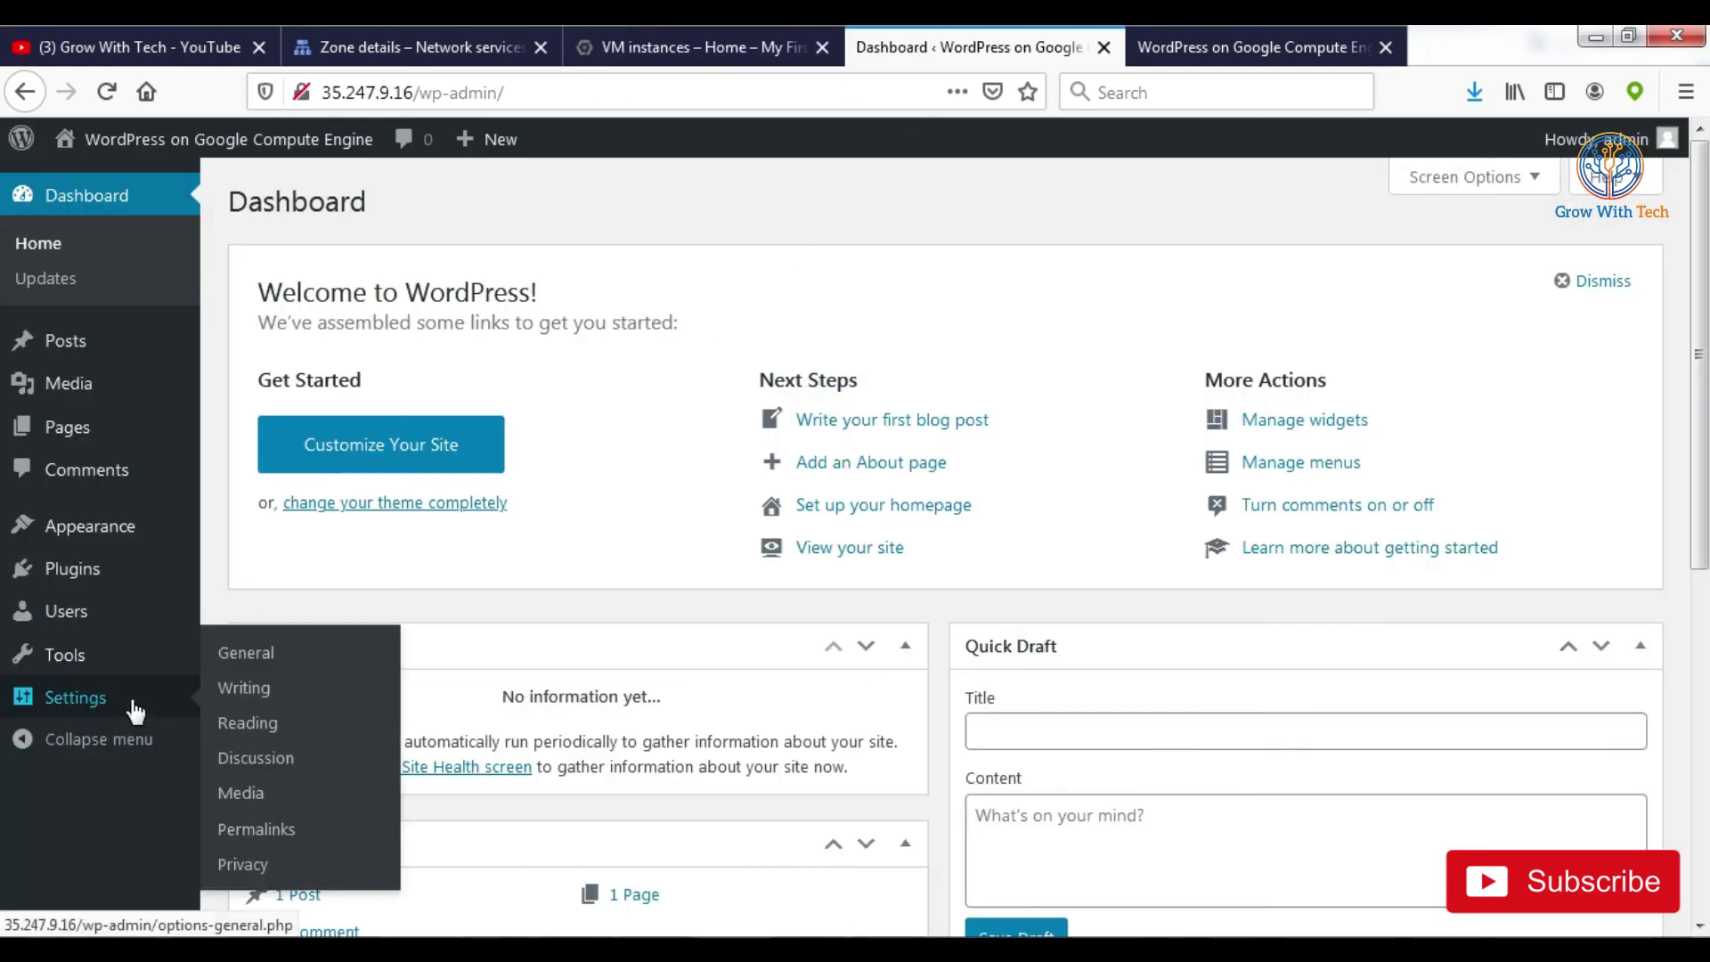
click(275, 656)
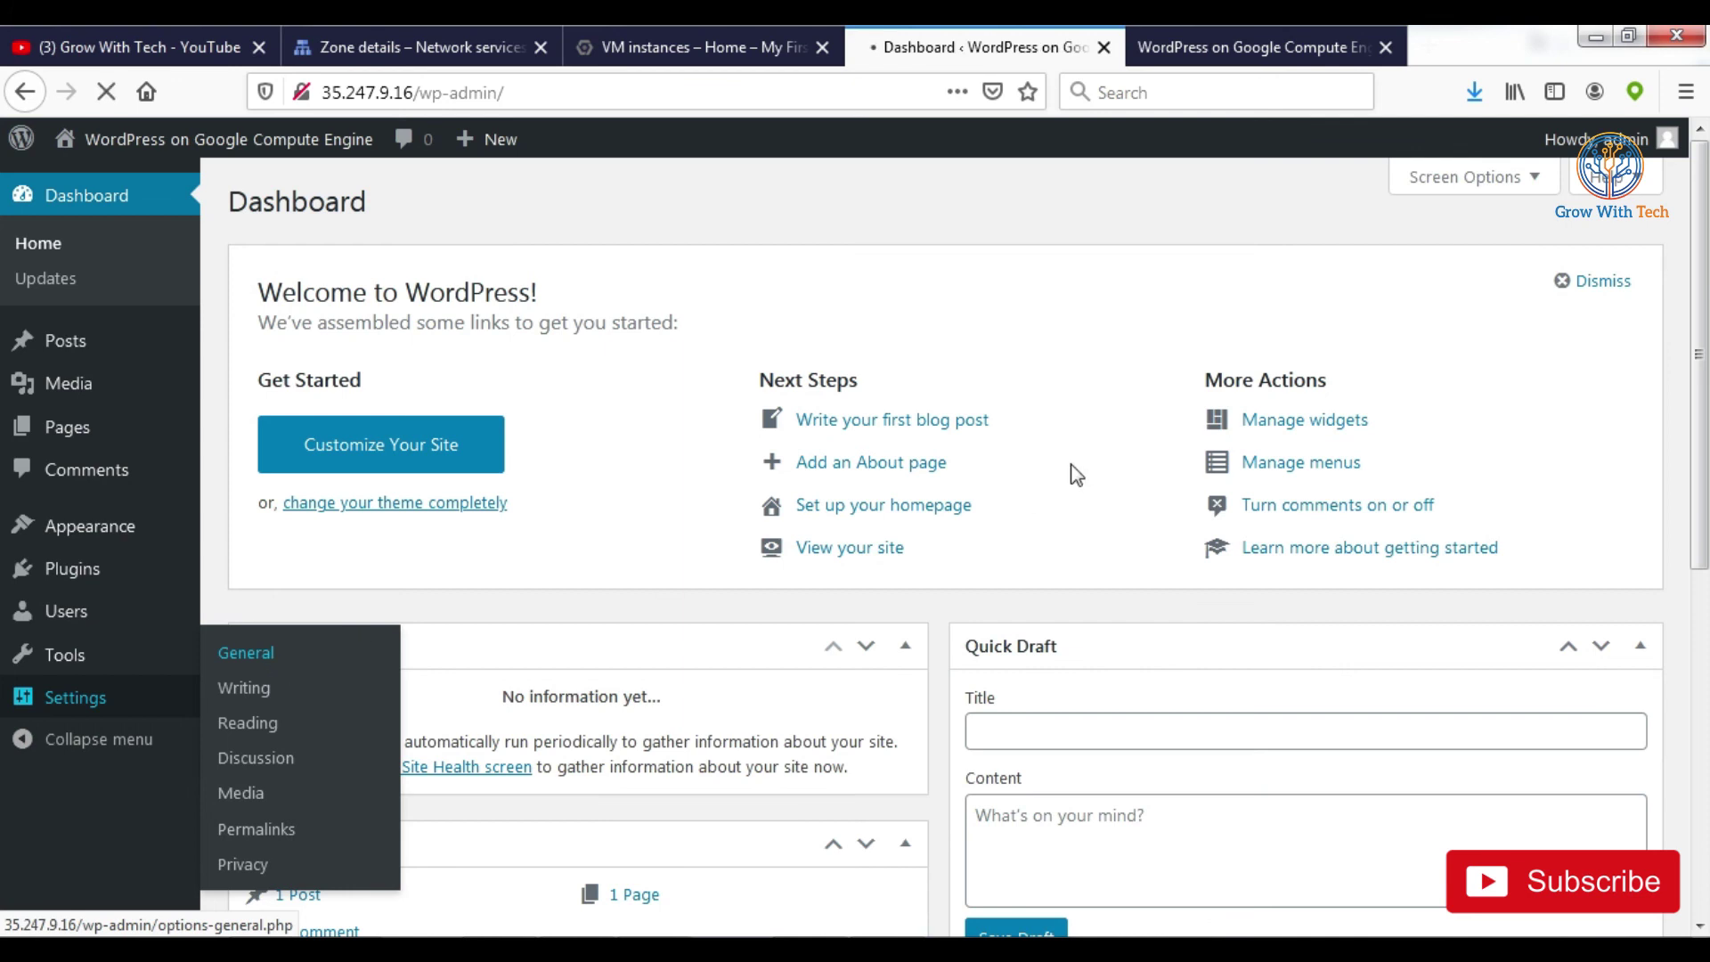
drag(719, 454, 725, 454)
click(606, 455)
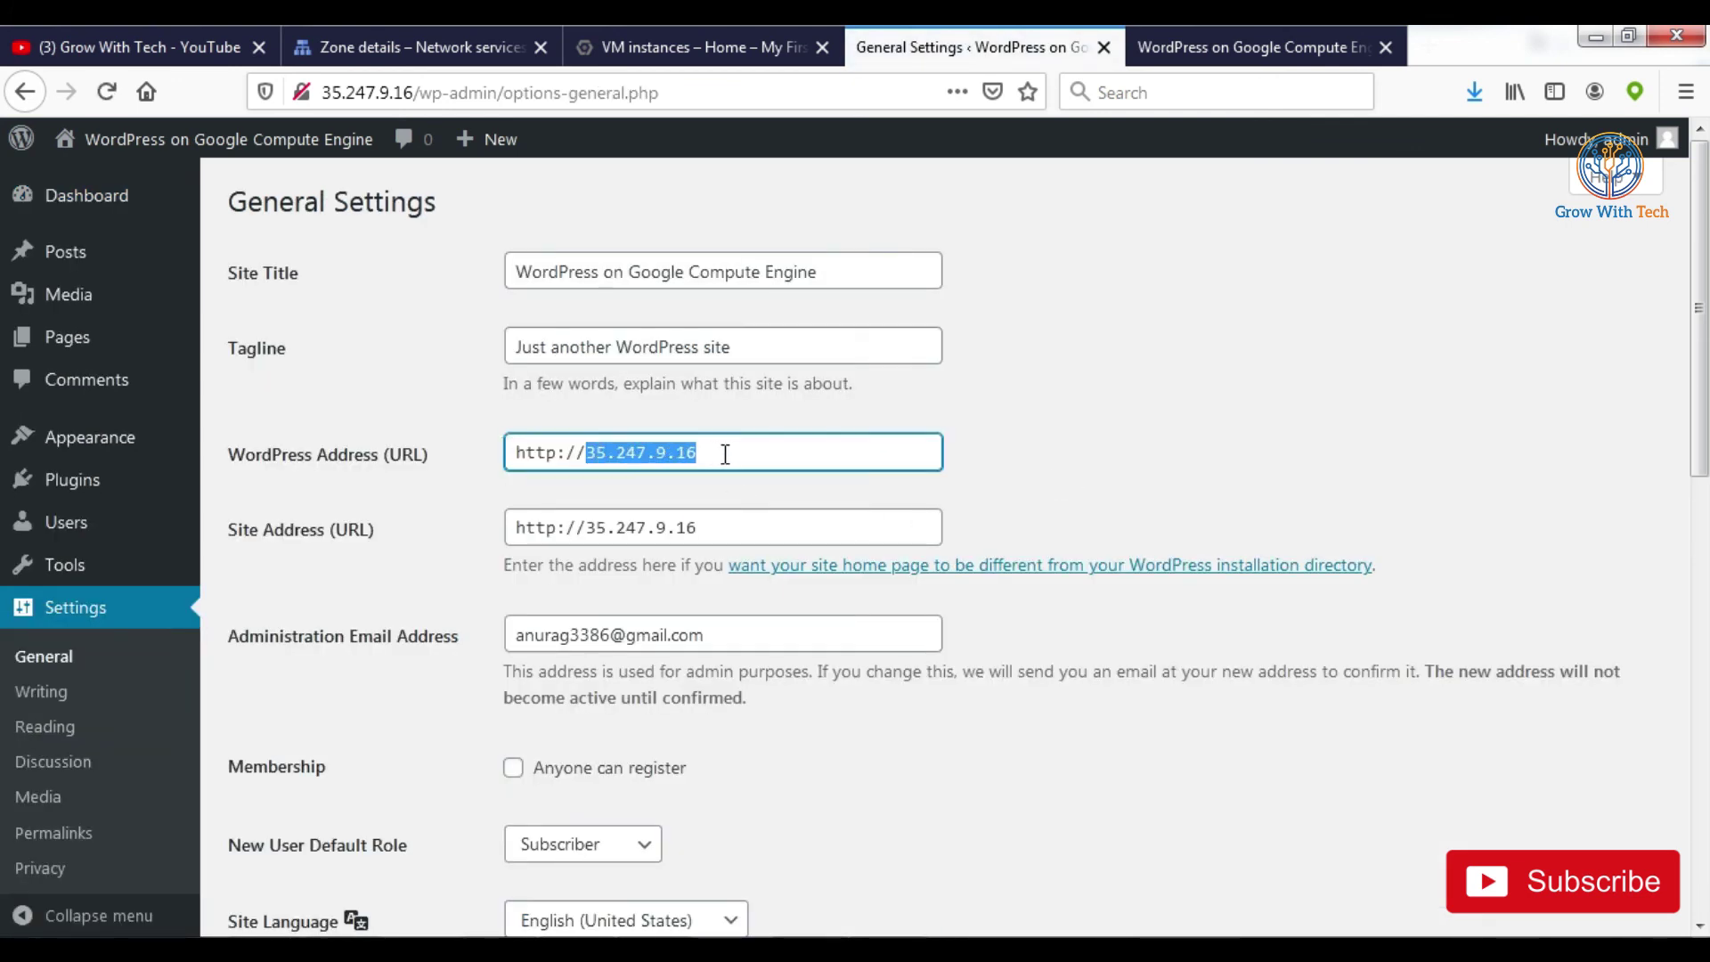
text(marketmantra.co.in)
key(ctrl+a)
key(ctrl+c)
triple_click(734, 526)
key(ctrl+v)
click(1170, 429)
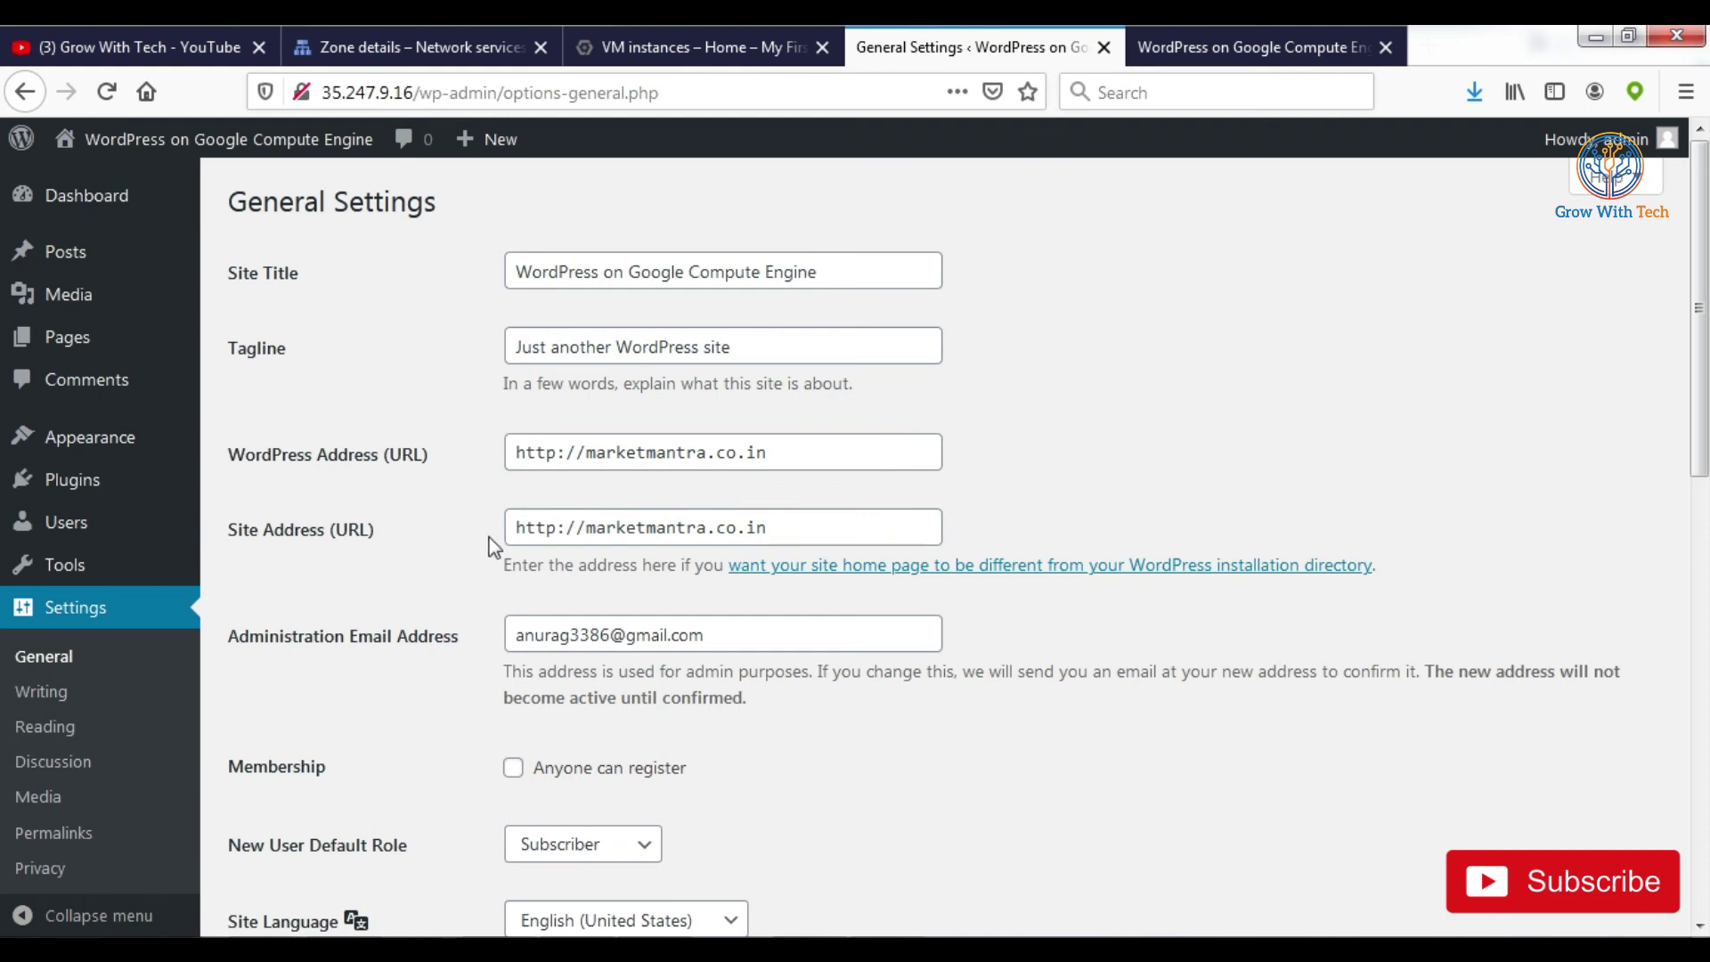
scroll(745, 698, down, 10)
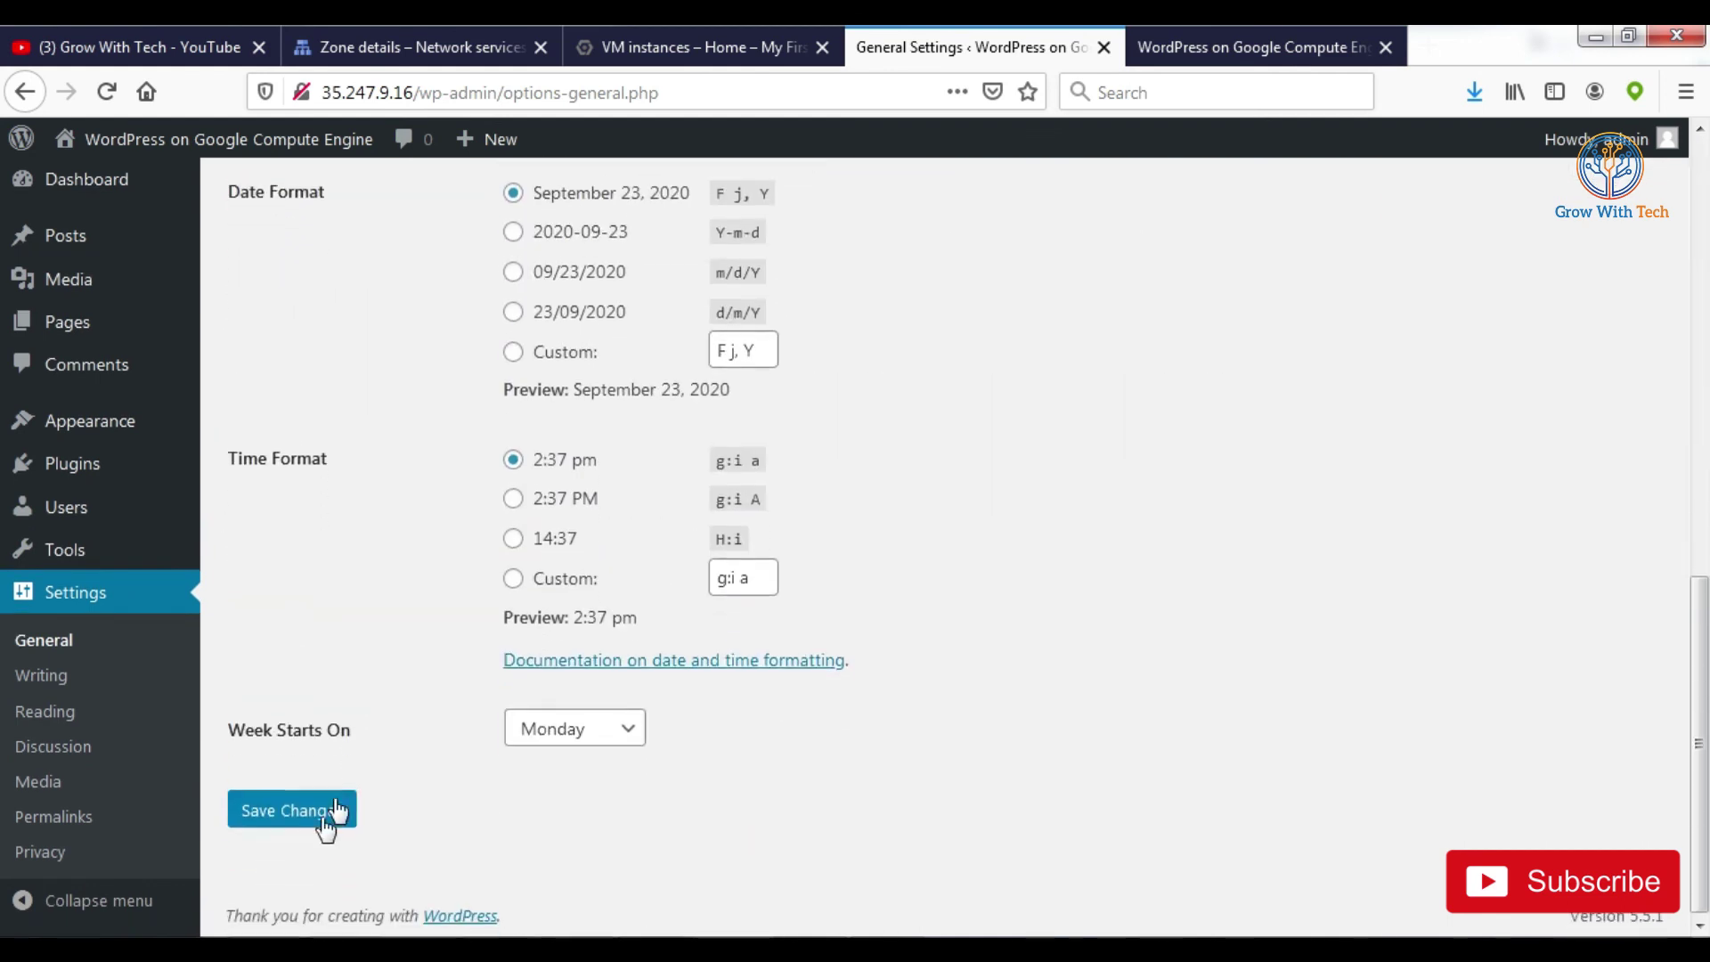
scroll(1058, 531, up, 10)
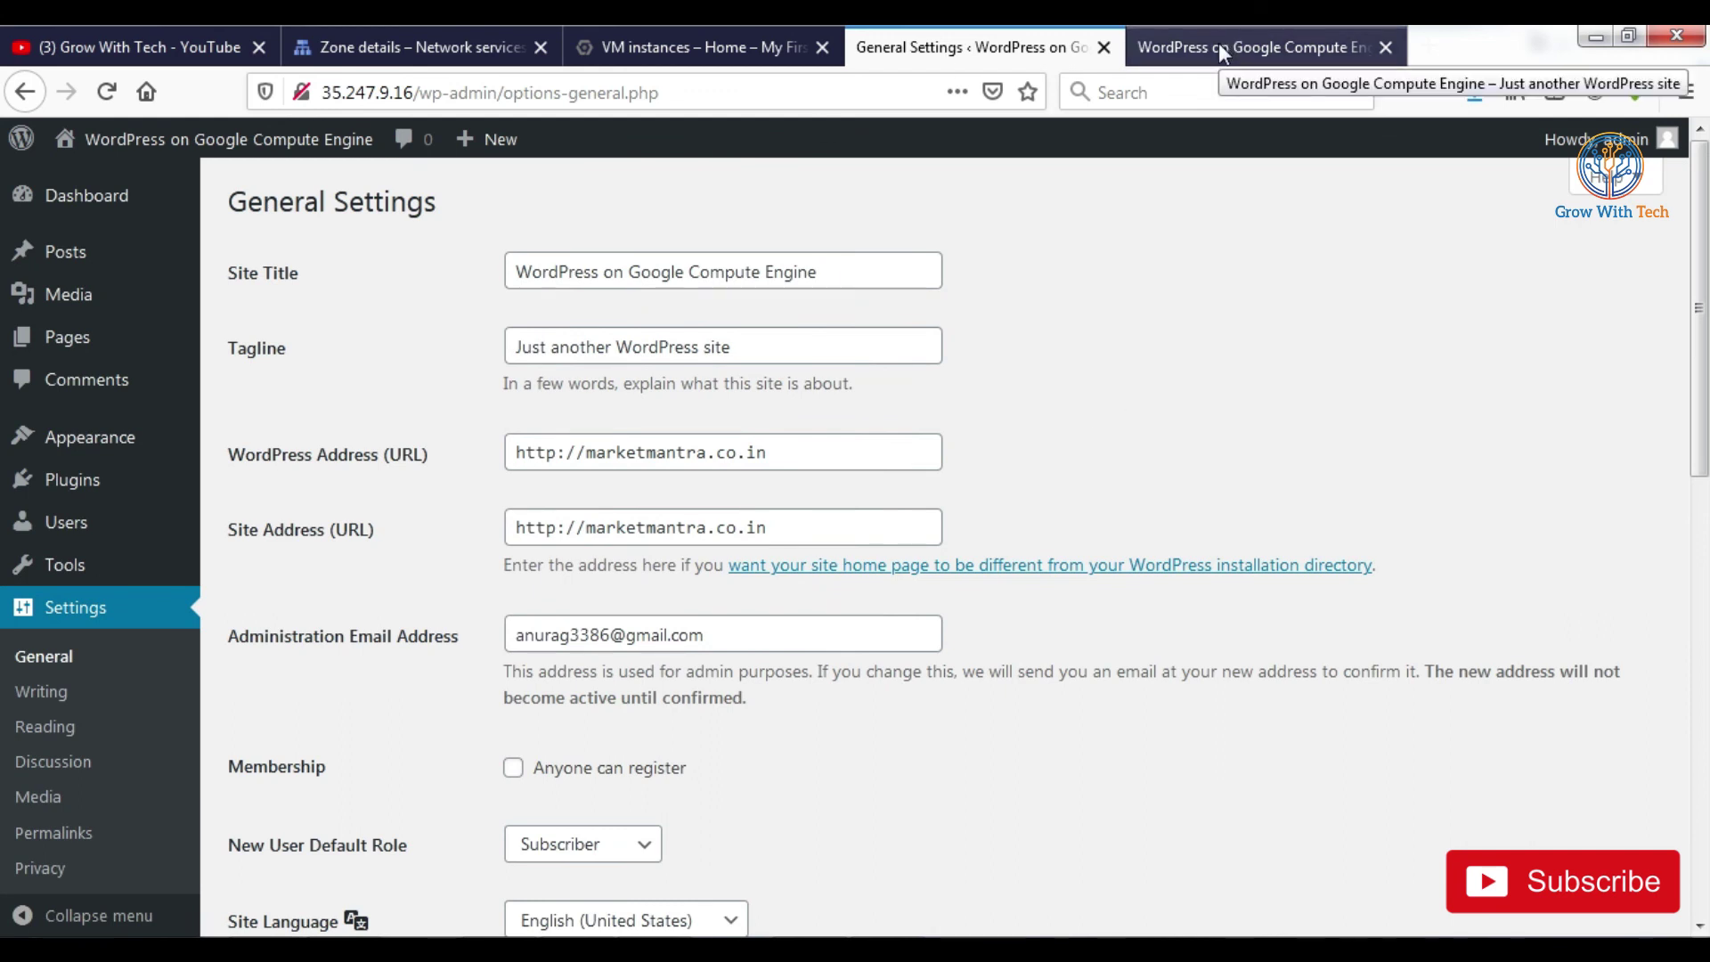
triple_click(812, 459)
click(614, 453)
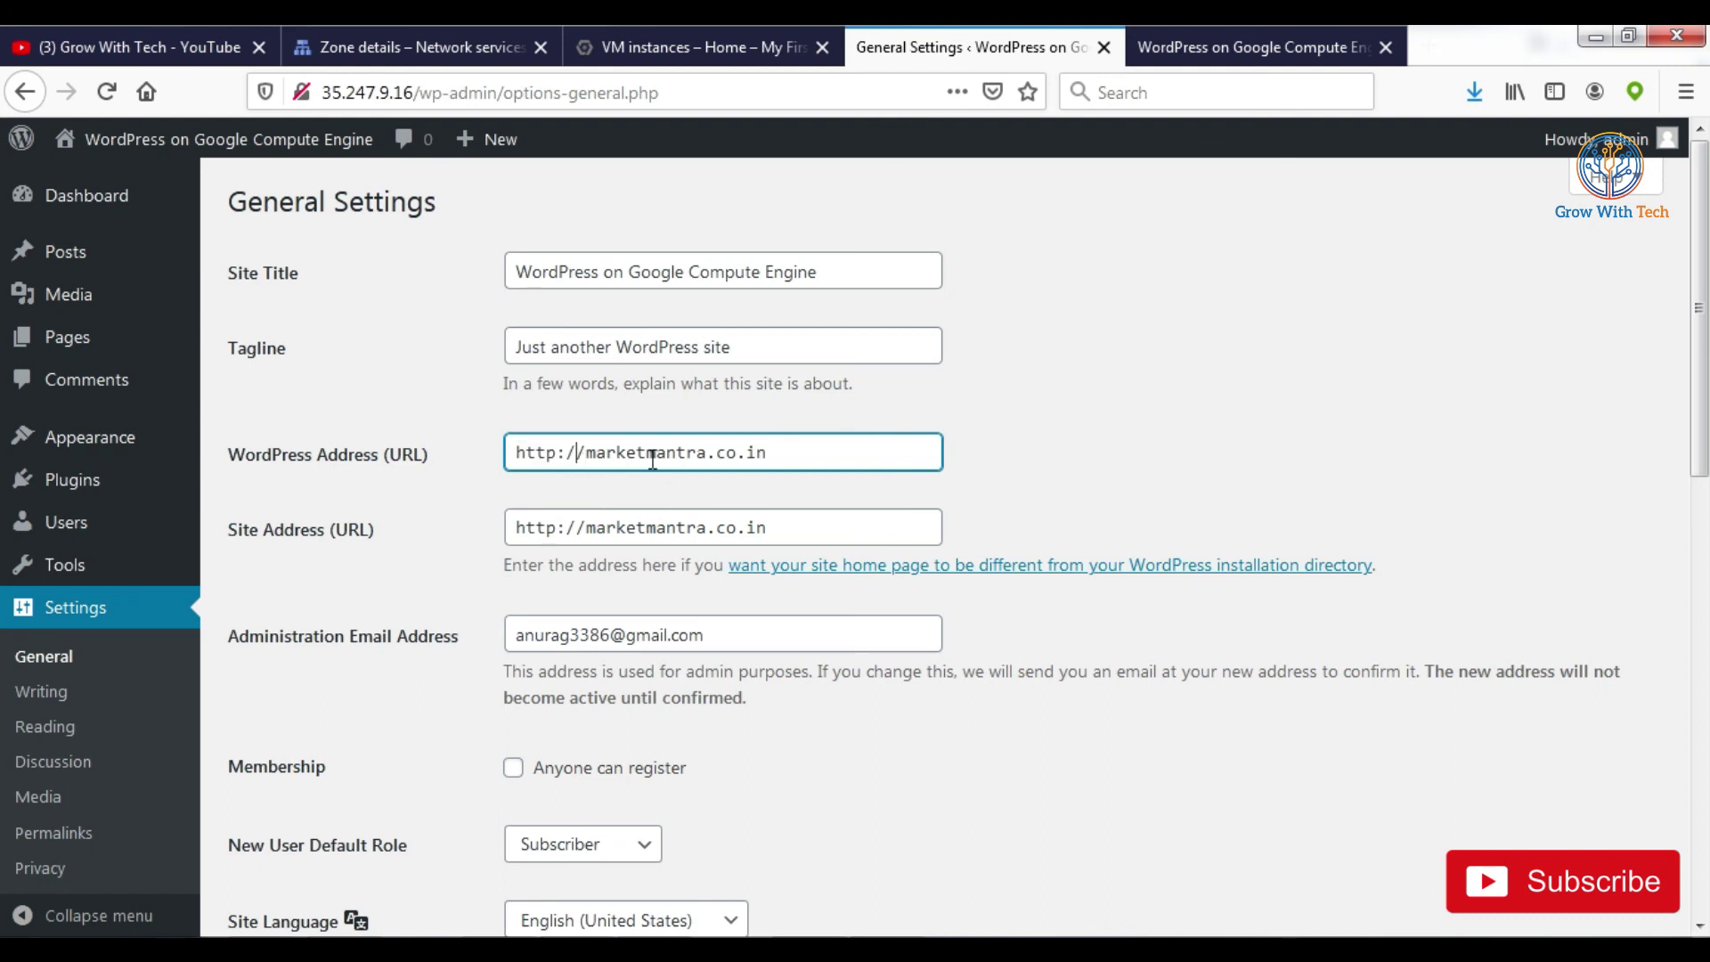
click(1271, 376)
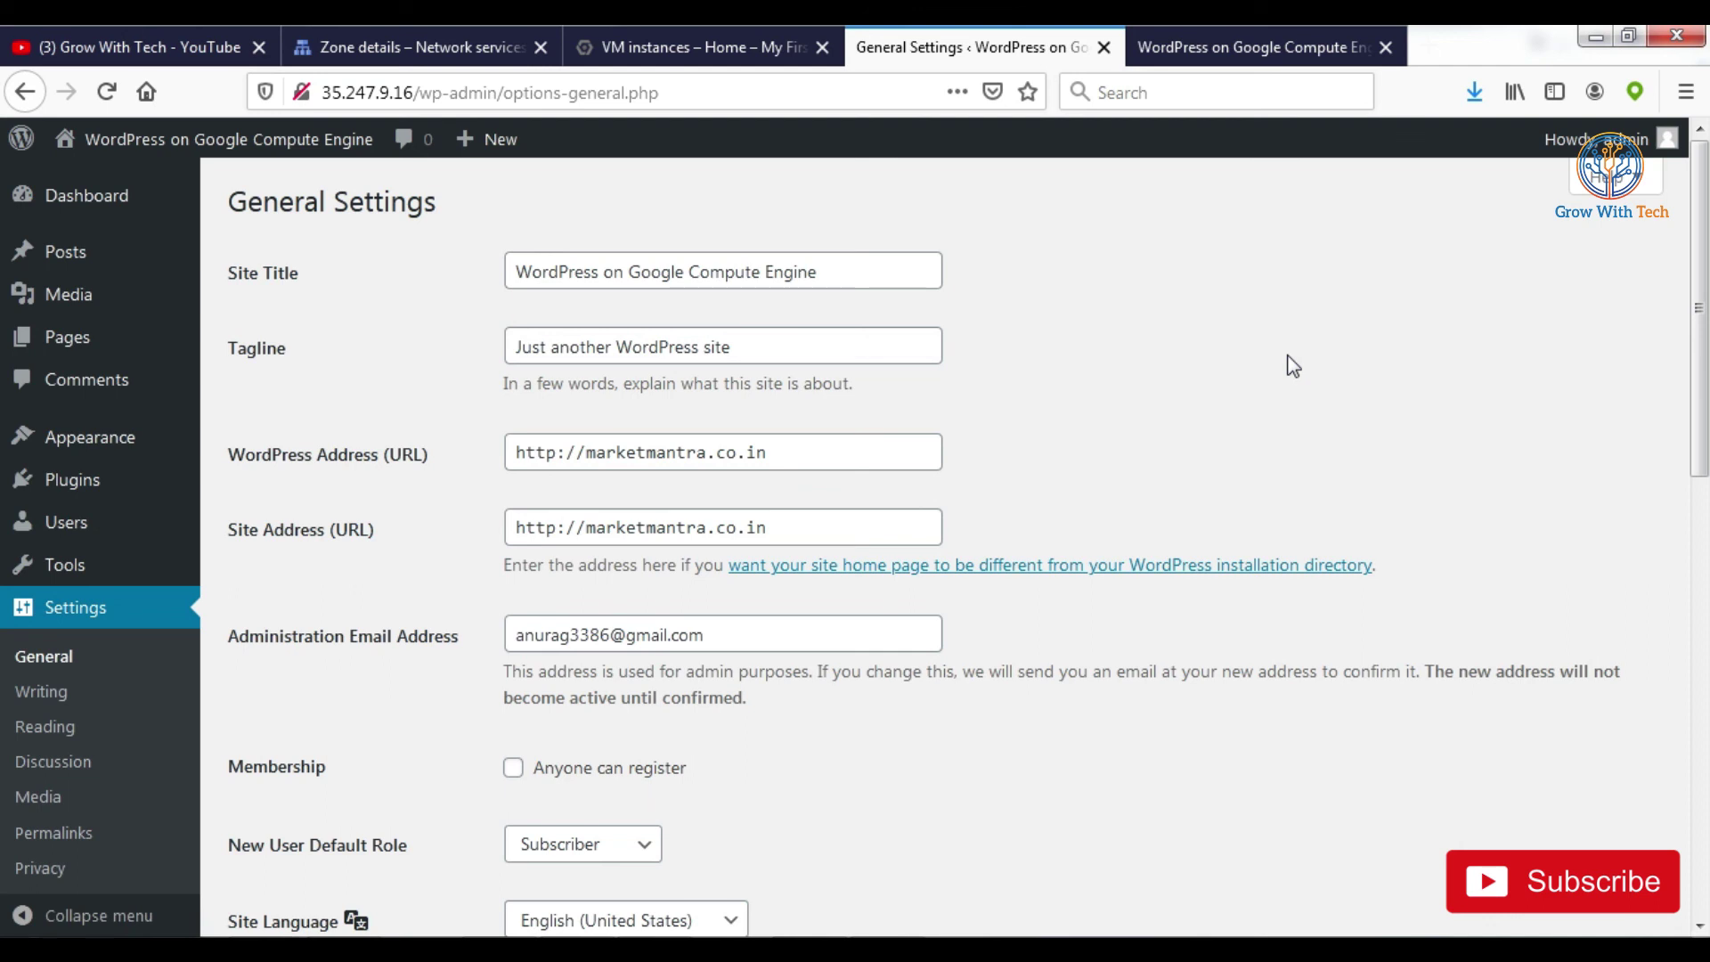
scroll(1282, 374, down, 3)
scroll(1473, 405, up, 3)
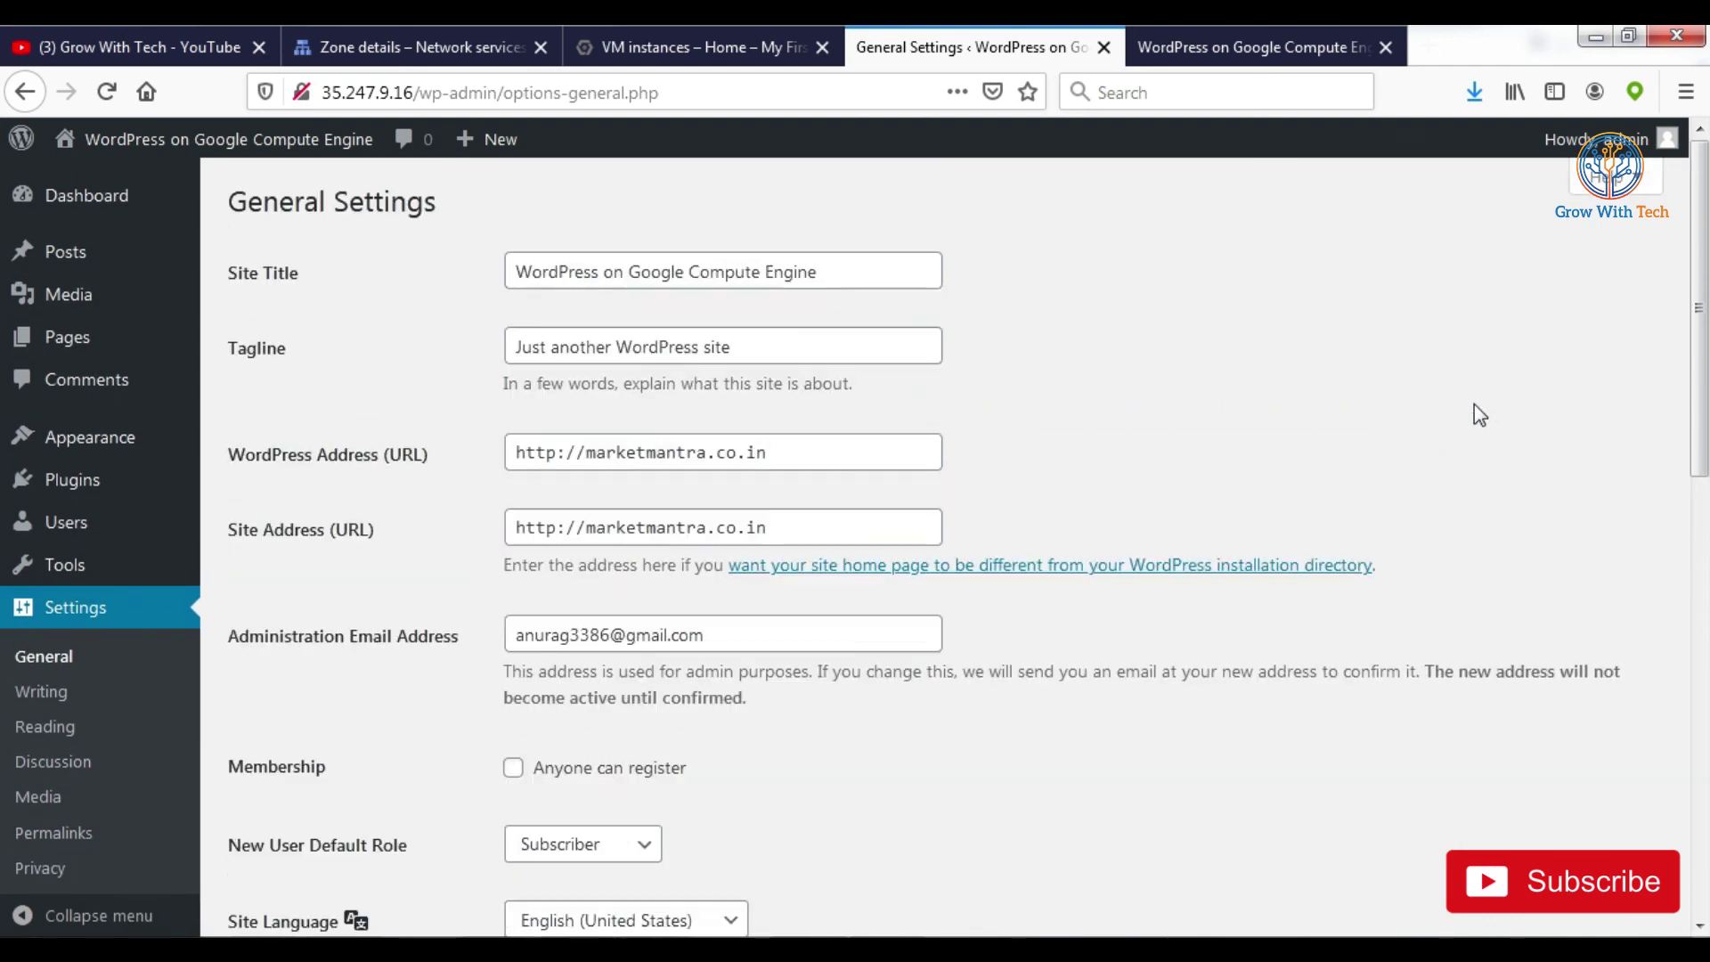